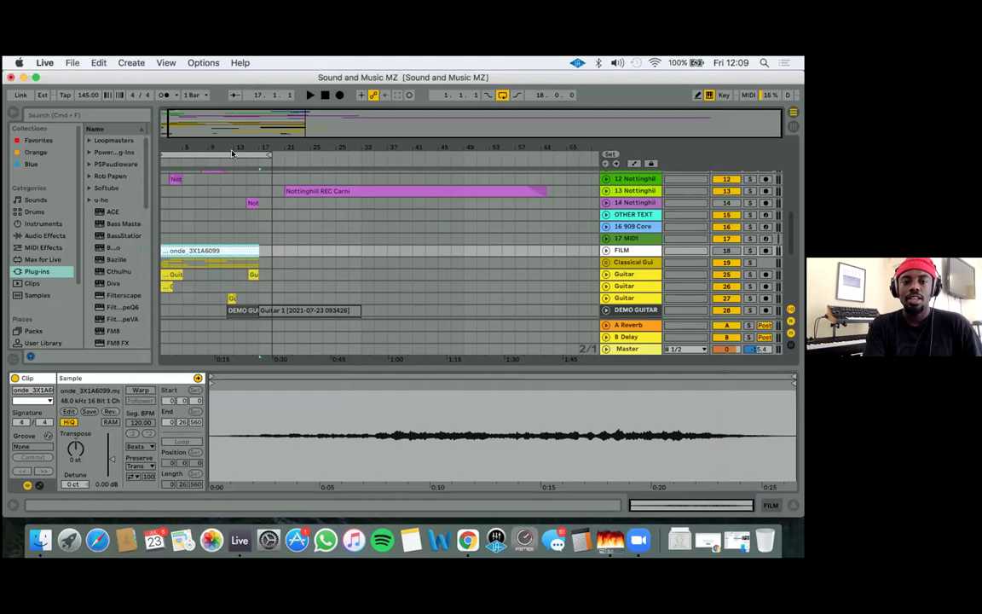
Switch to Finder and preview the video onde_3X1A6099.mp4 in an enlarged preview window, closing it when it ends
left_click(232, 153)
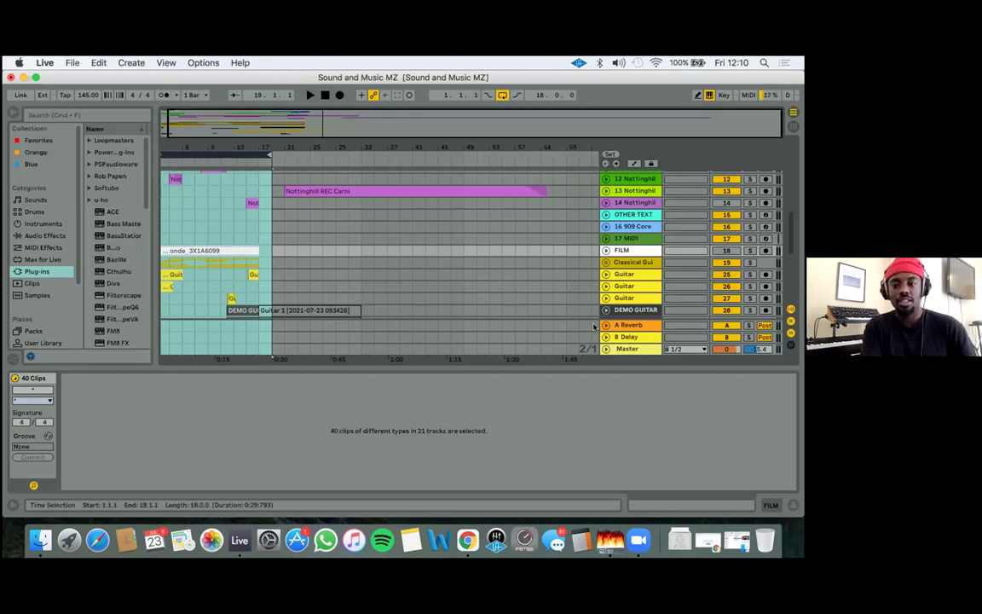
left_click(40, 541)
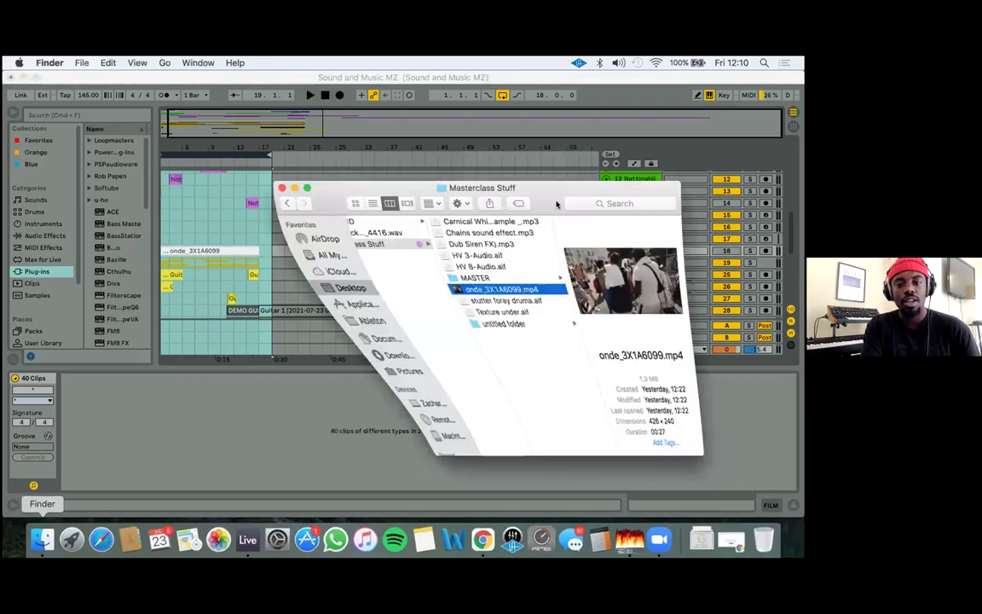
left_click_drag(545, 189, 400, 212)
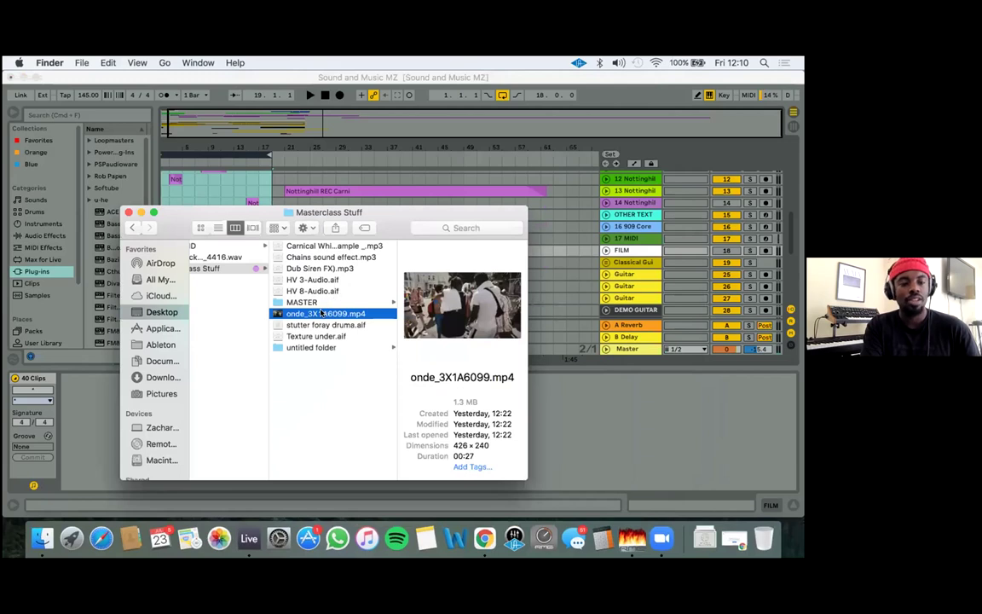
key("space")
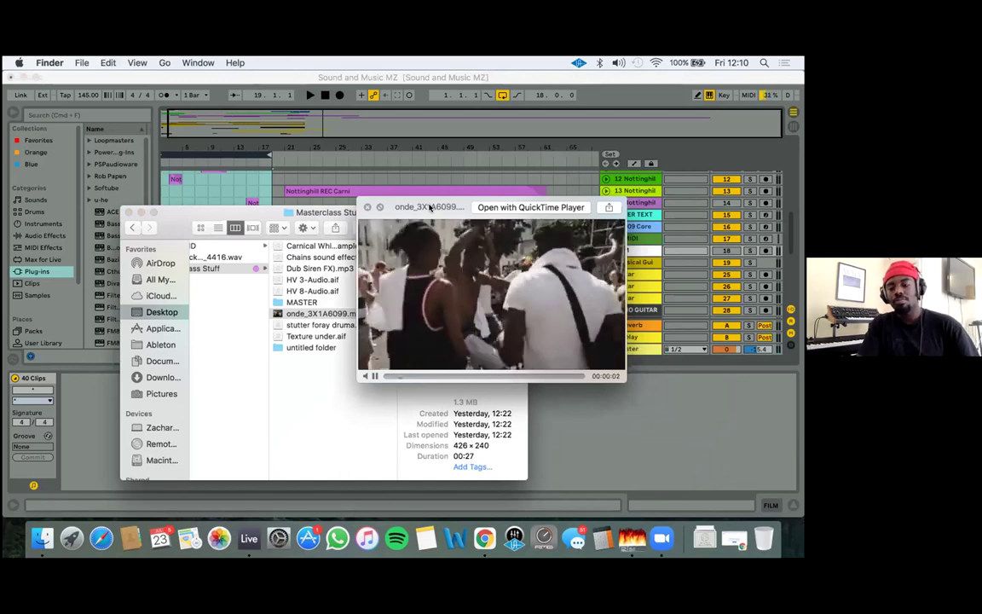
left_click_drag(358, 201, 278, 132)
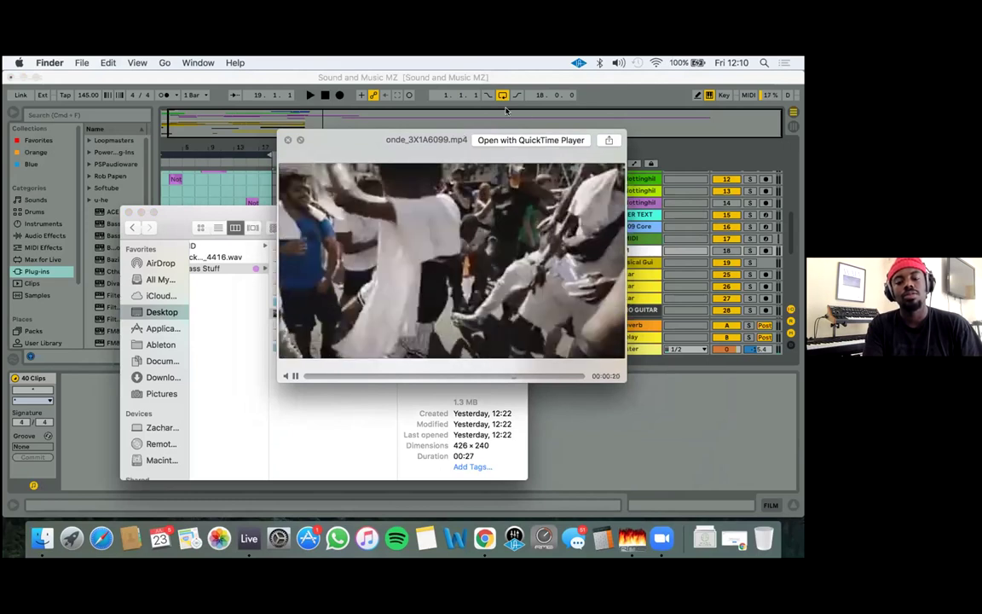
left_click_drag(410, 139, 401, 171)
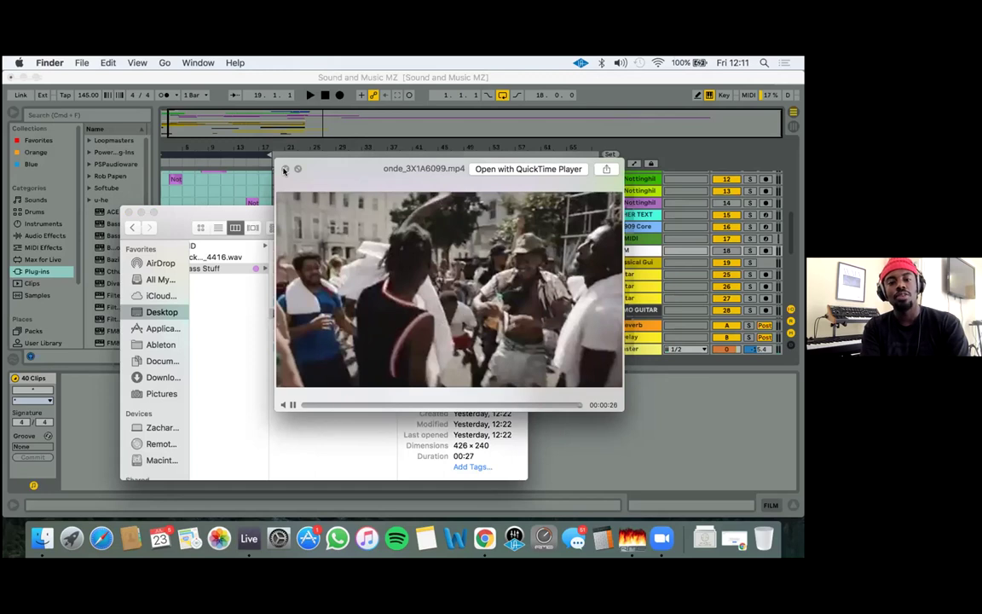
left_click(285, 170)
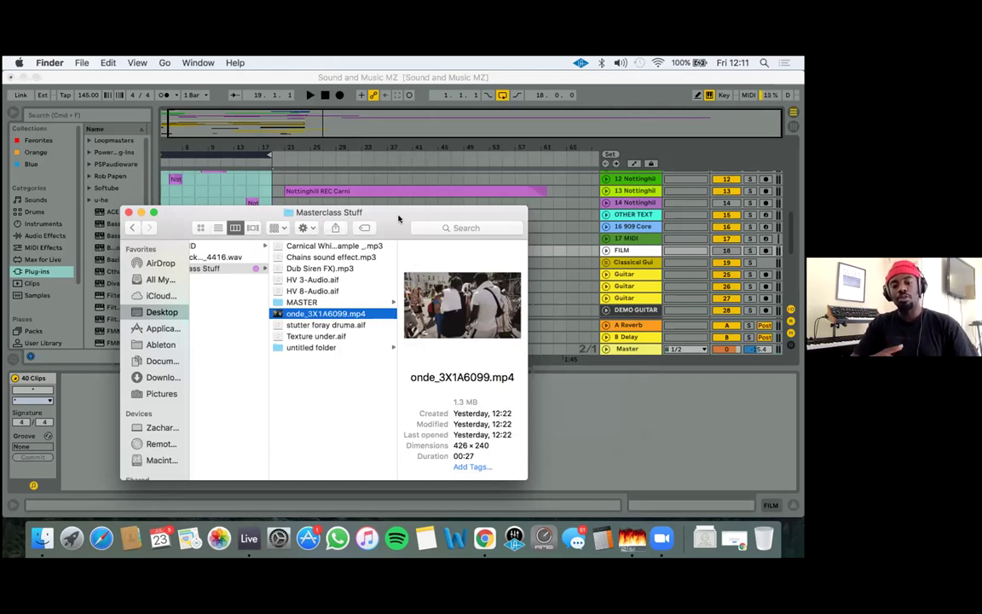
Switch back to Live, select the Nottinghill REC Carni clip on track 13 and unfold that track
left_click(404, 167)
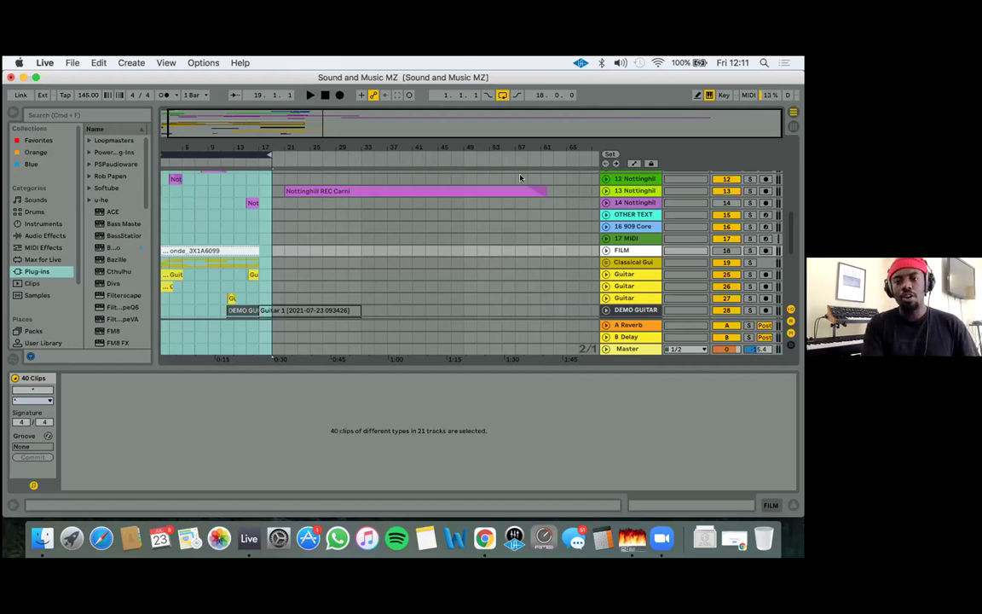
scroll(516, 188, "up", 3)
scroll(517, 187, "up", 3)
scroll(514, 199, "down", 4)
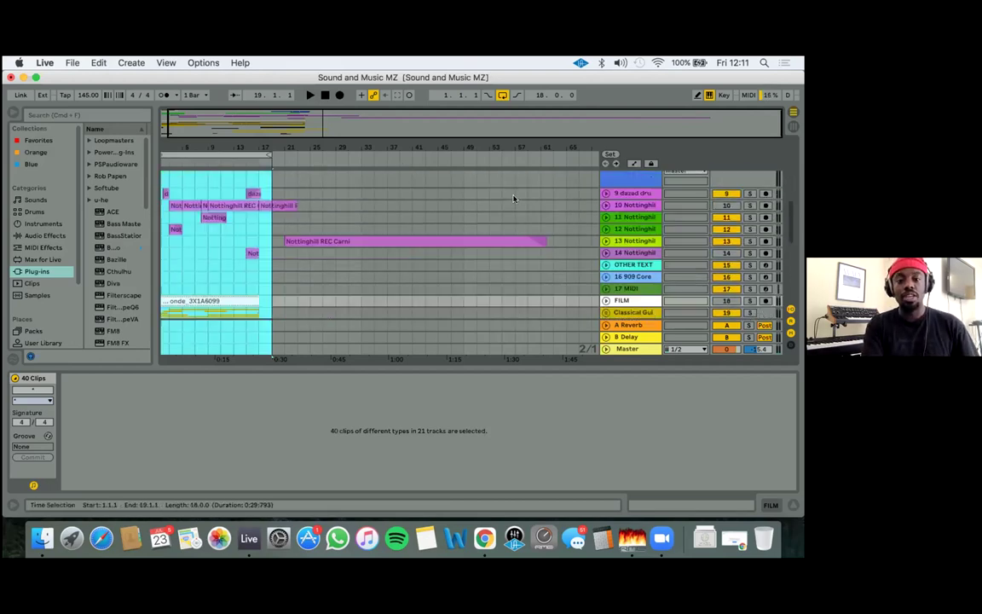
left_click(350, 240)
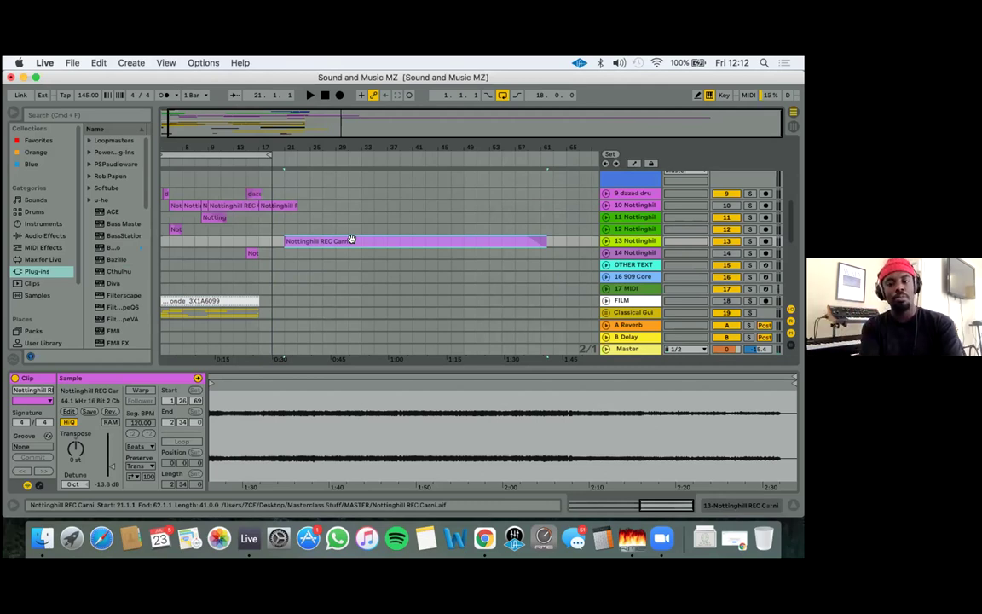
left_click(604, 241)
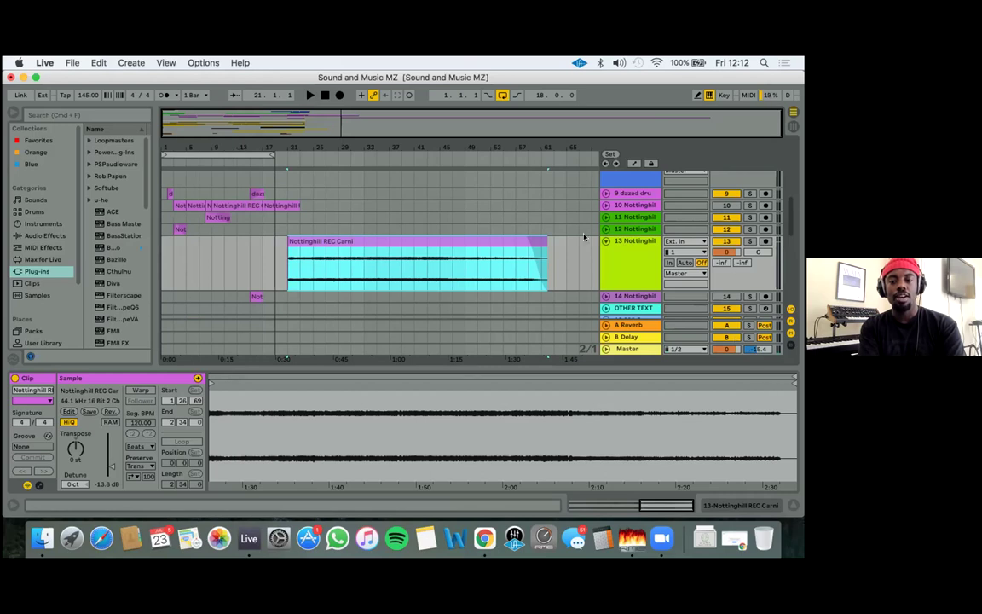
Listen to the Nottinghill REC Carni clip from bar 21 with track 13 soloed, and turn the solo off after stopping
left_click(373, 239)
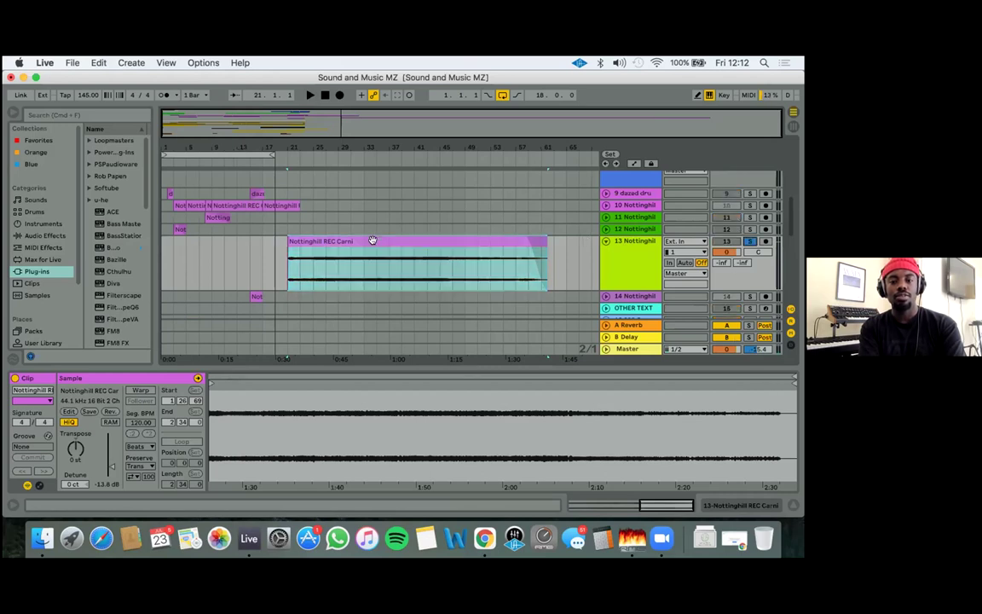
key("space")
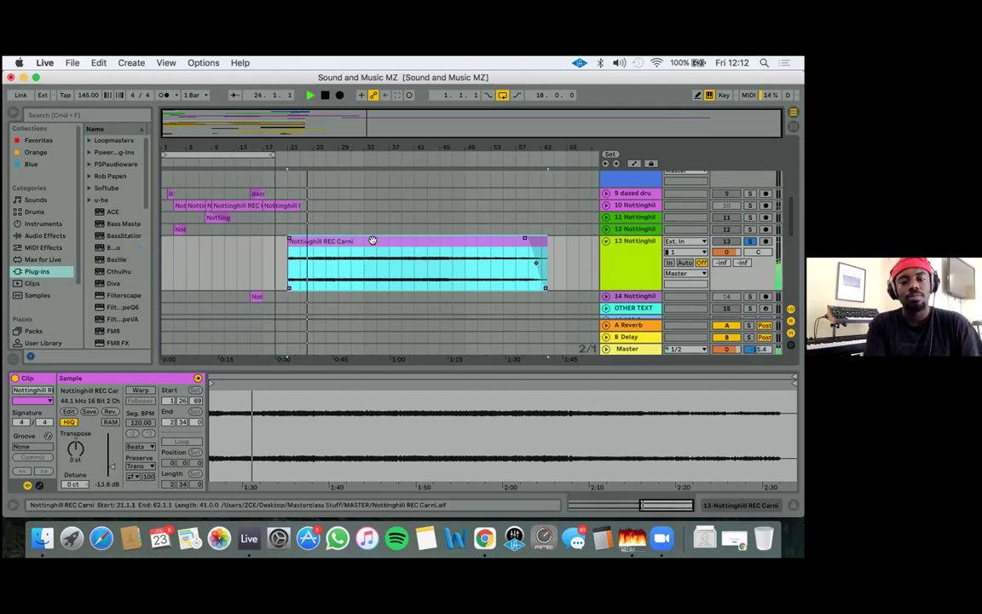
left_click(378, 243)
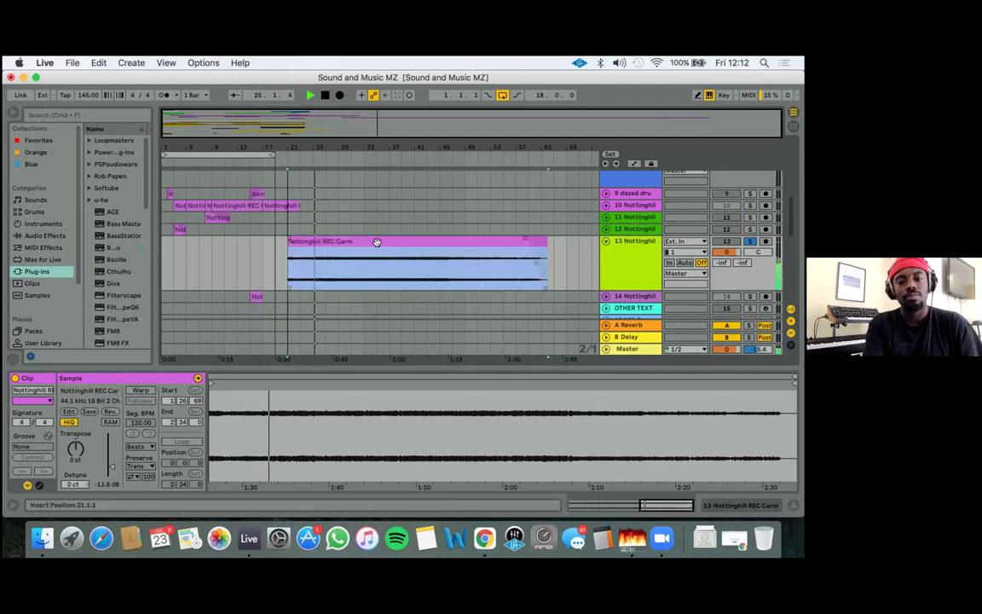
left_click(378, 243)
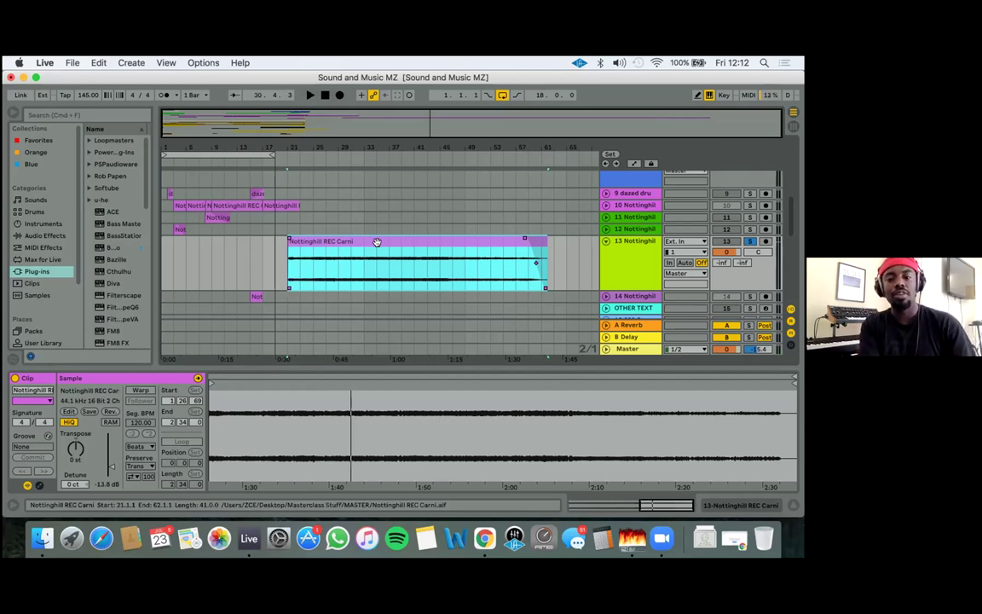
left_click(750, 242)
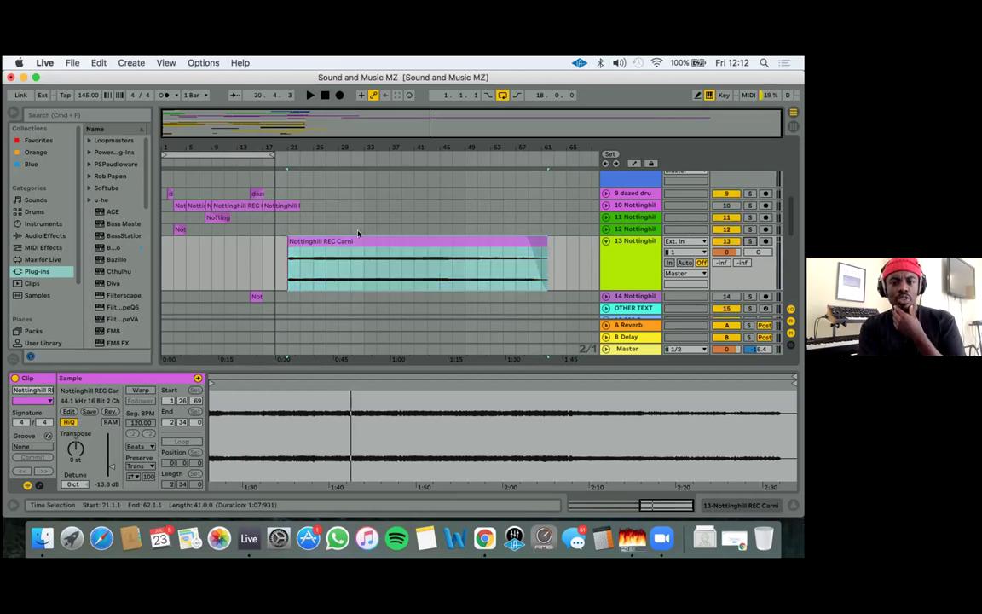
Select Echo Rack track 4 to show its Drum Rack and arm the track for recording
scroll(358, 234, "down", 2)
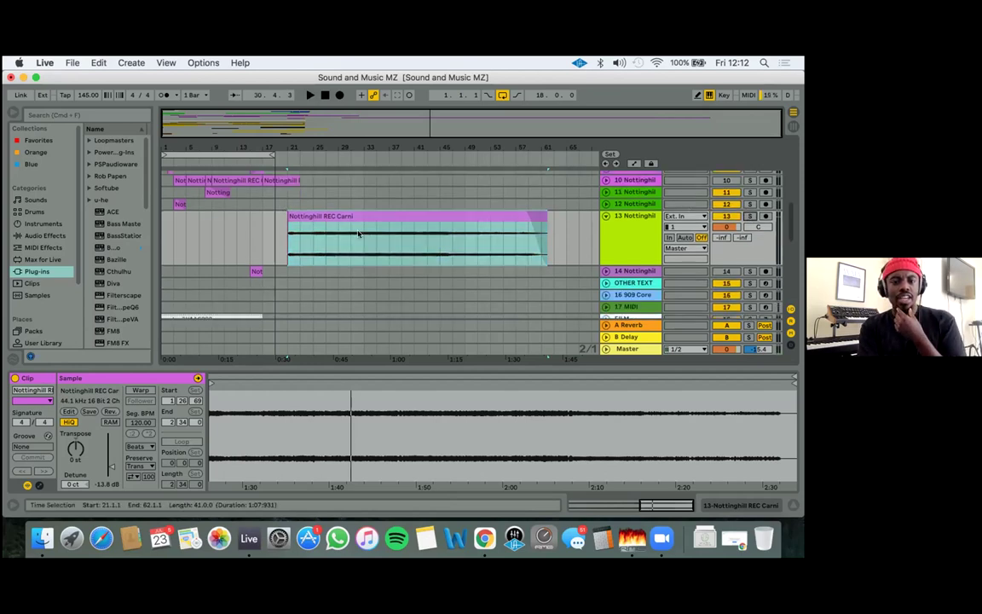
left_click(427, 218)
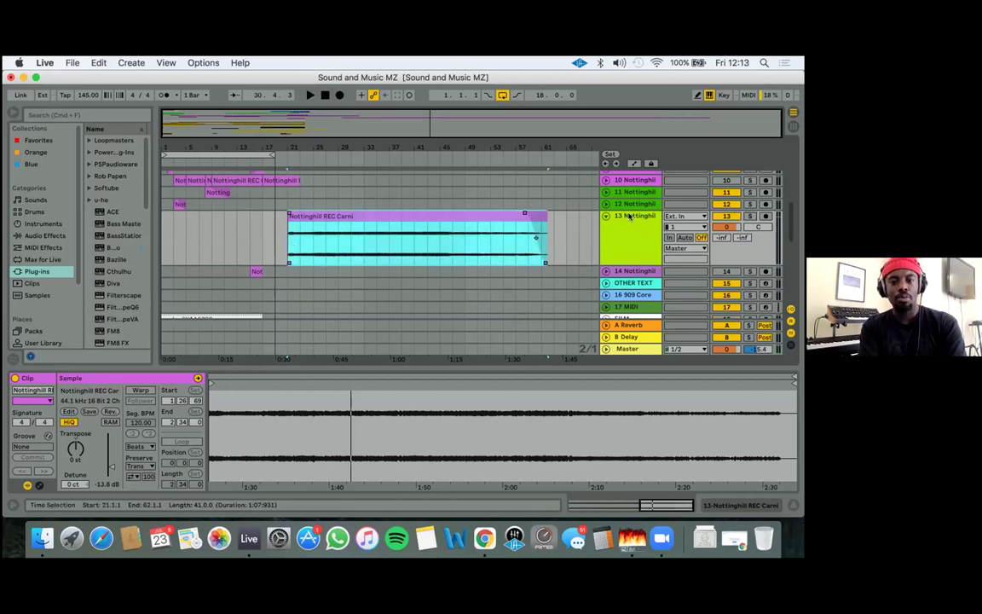
scroll(629, 217, "up", 2)
scroll(629, 216, "up", 3)
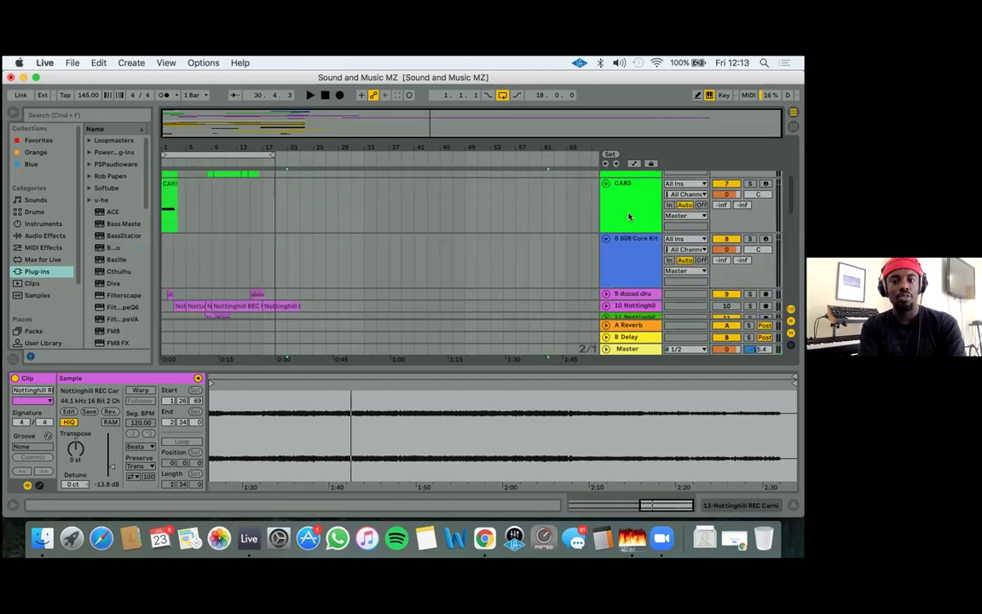
scroll(629, 216, "up", 5)
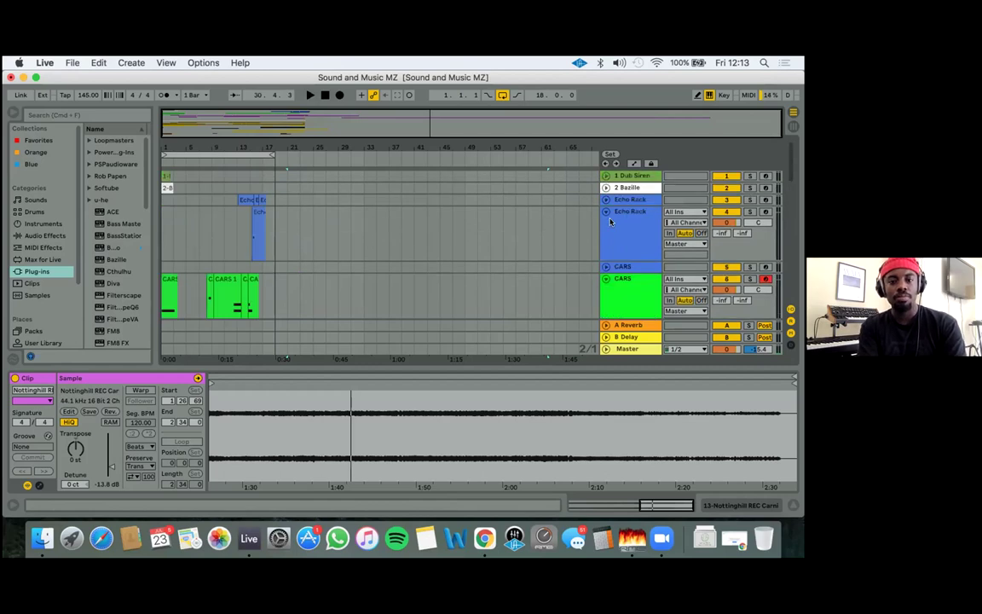
scroll(610, 221, "down", 1)
left_click(724, 210)
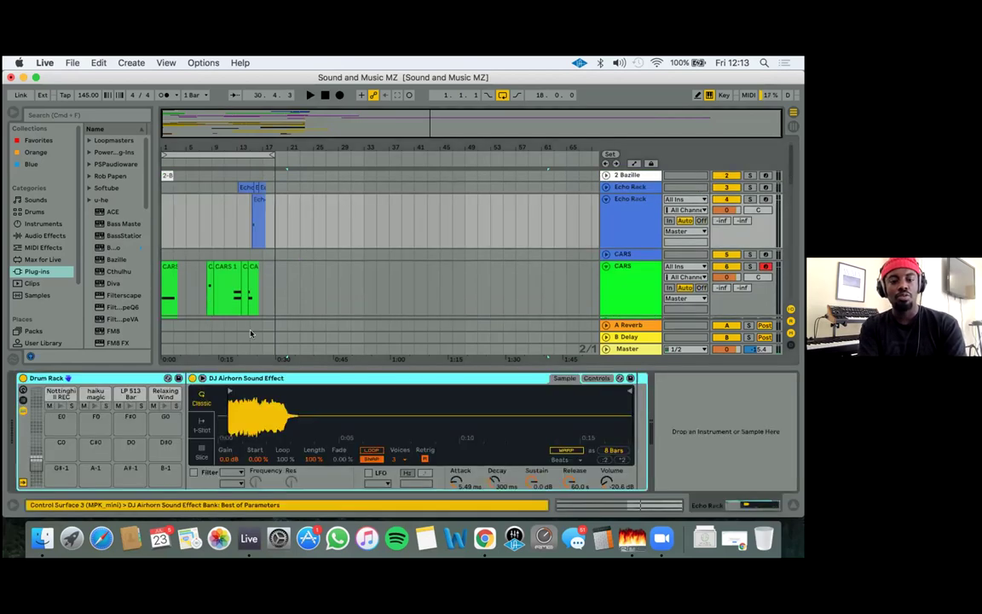
left_click(766, 199)
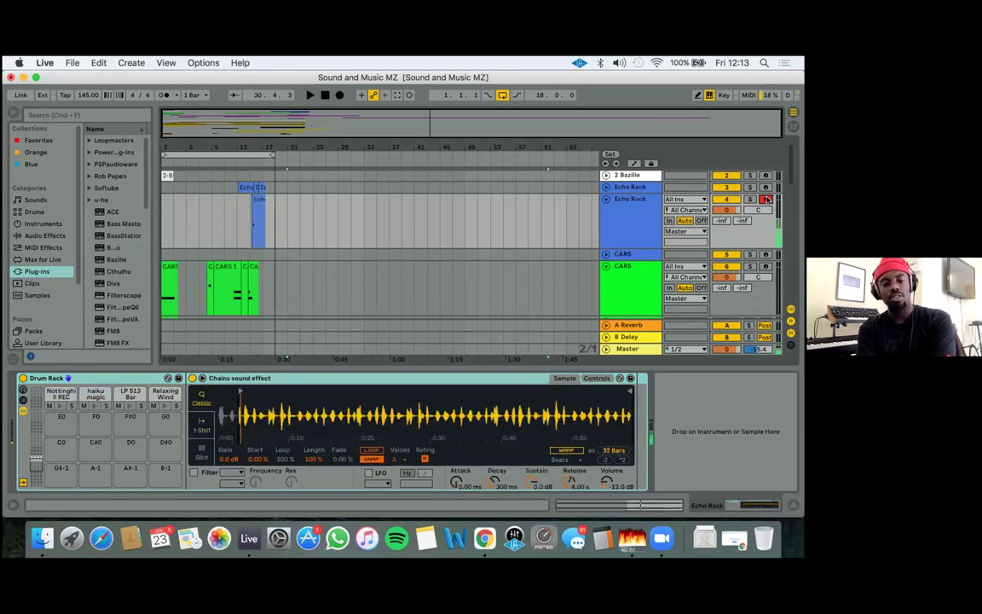
Mute the haiku magic pad and select the Nottinghill REC pad in the Drum Rack
left_click(84, 406)
left_click(60, 393)
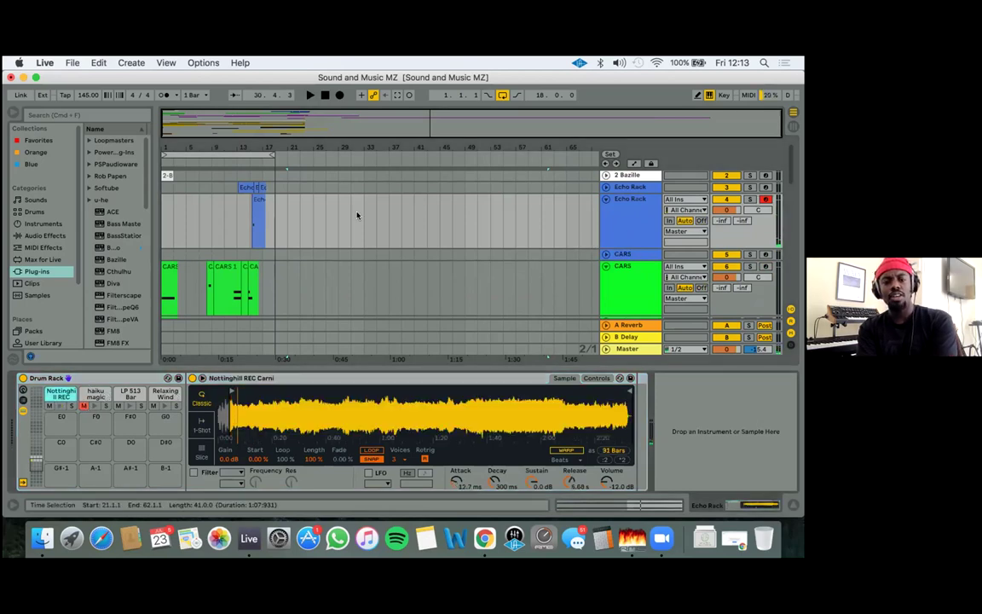
Solo the Classical Gui group and play it from the start of the onde_3X1A6099 film clip
scroll(588, 226, "down", 2)
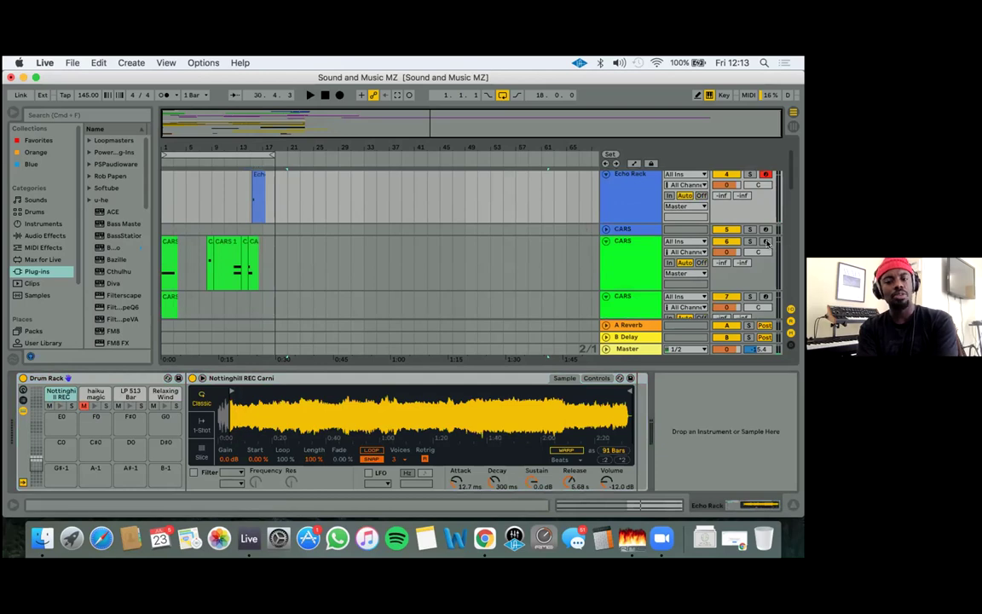
scroll(602, 230, "down", 1)
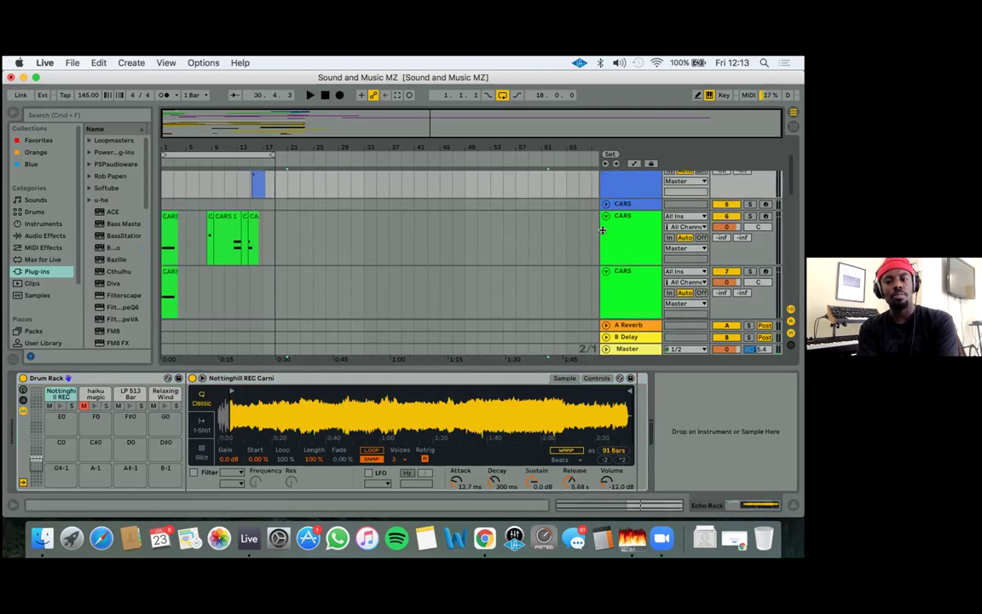
scroll(603, 230, "down", 5)
scroll(296, 247, "down", 5)
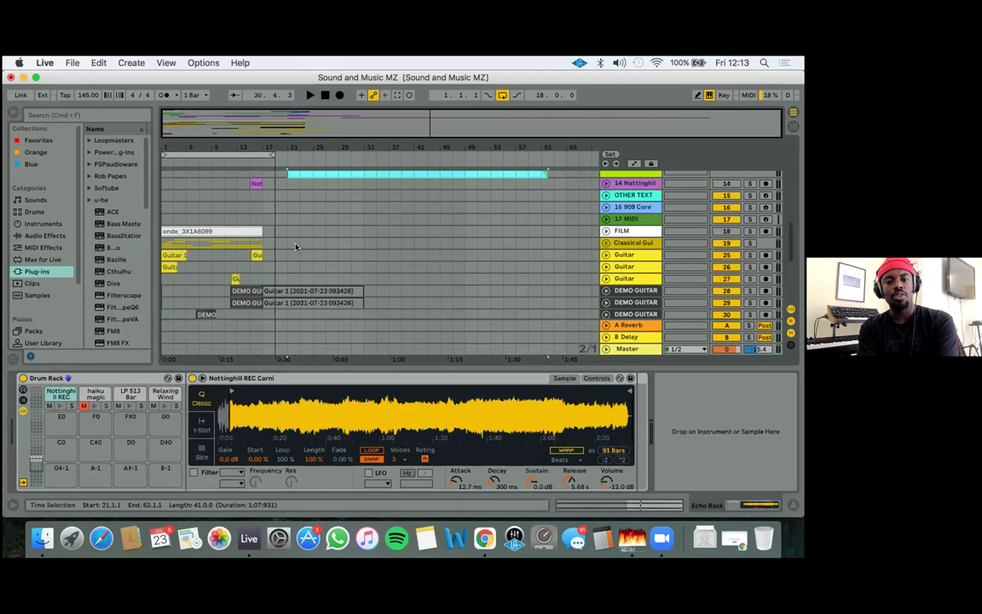
left_click(205, 231)
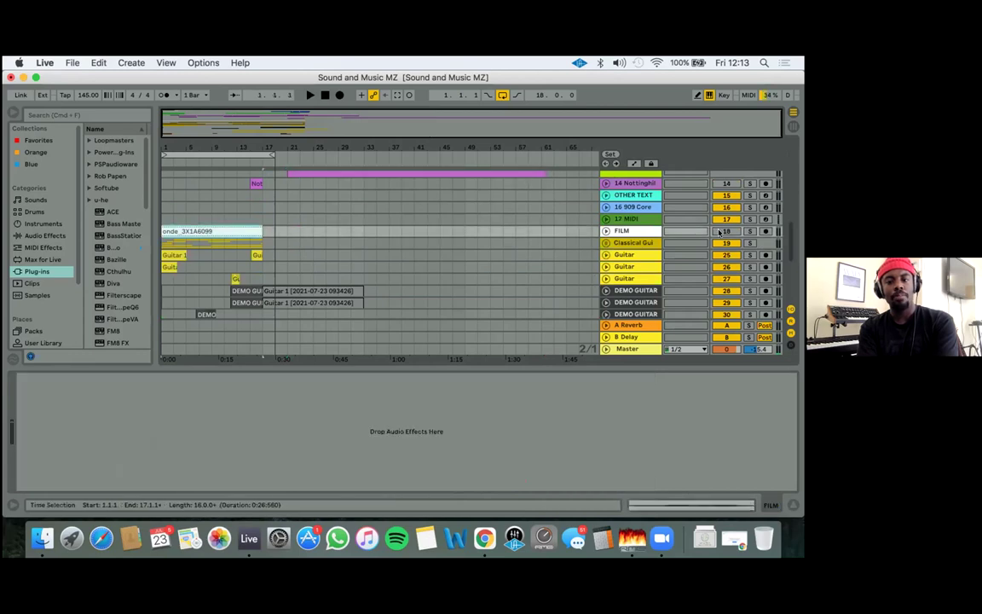
scroll(681, 217, "down", 1)
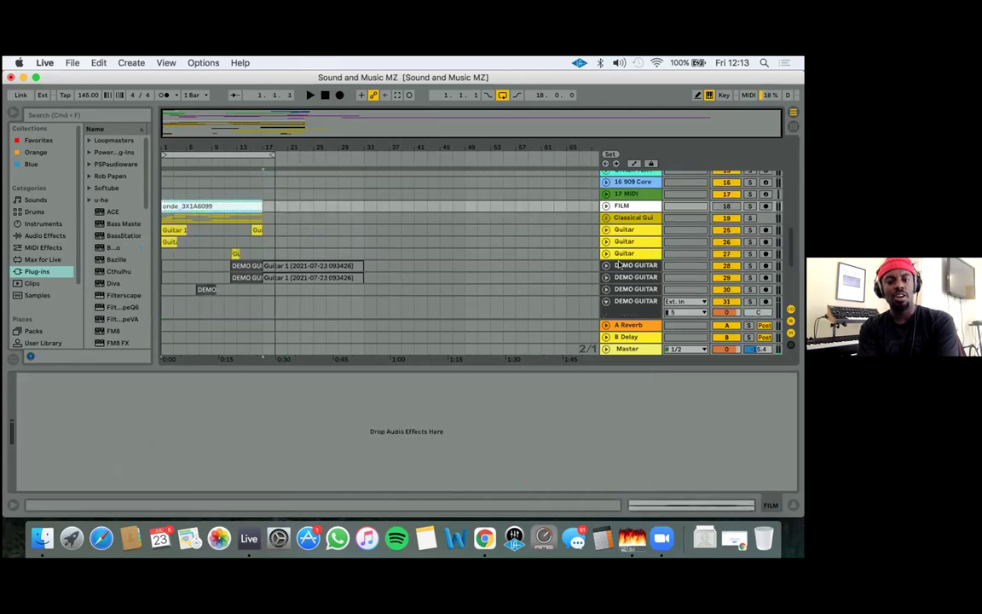
left_click(750, 217)
key("space")
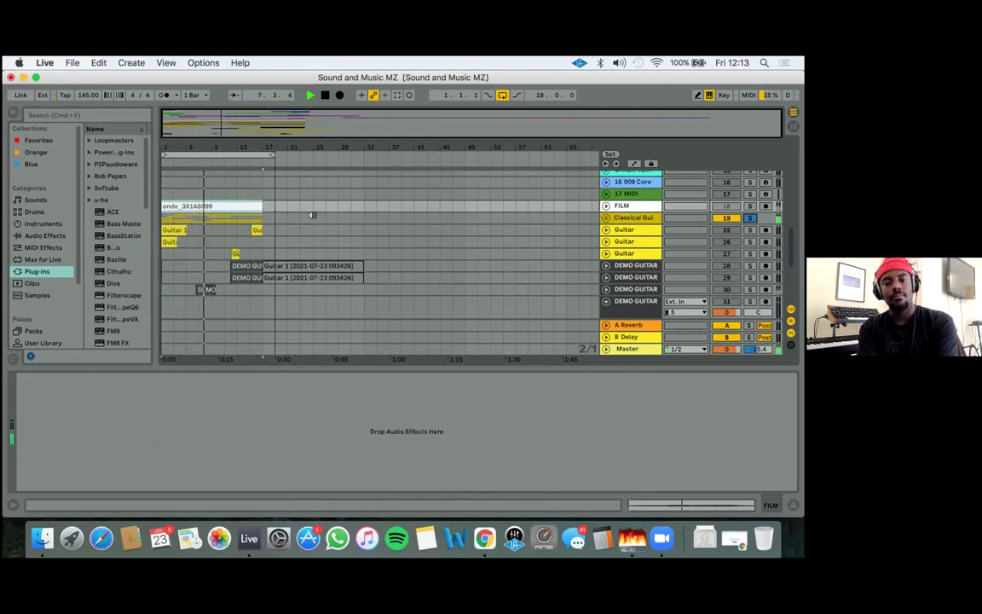
Shorten the arrangement loop to 16 bars, unsolo the Classical Gui group and stop playback
left_click(270, 150)
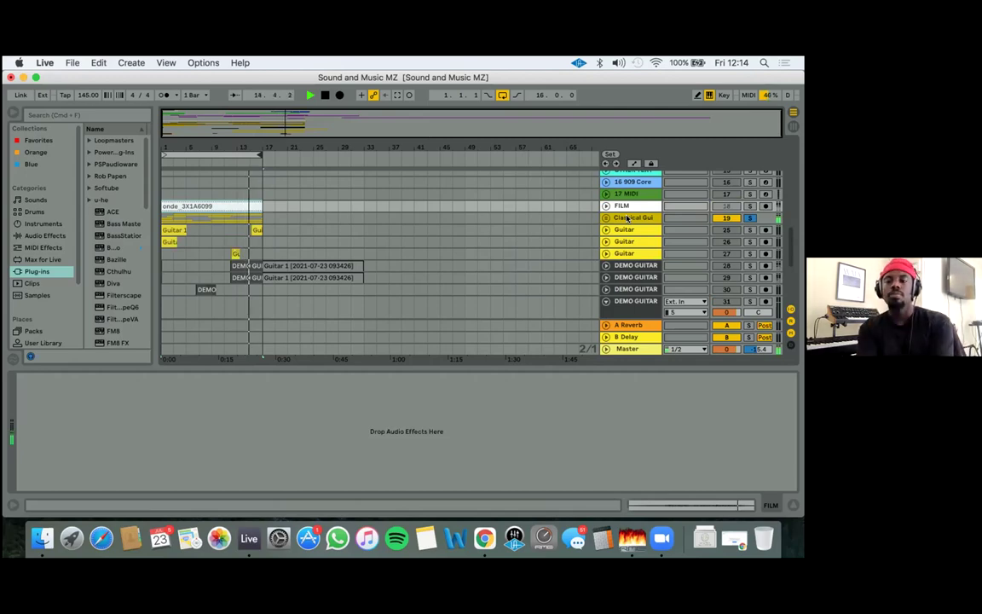
left_click(750, 218)
key("space")
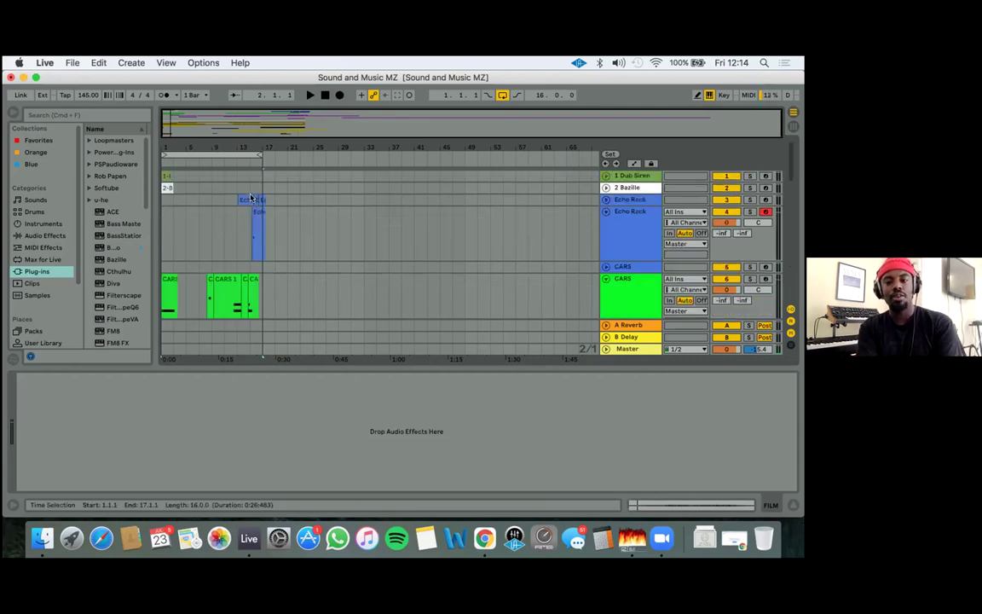
Select the unfolded DEMO GUITAR track 31 and set its input monitoring to In
scroll(619, 277, "down", 3)
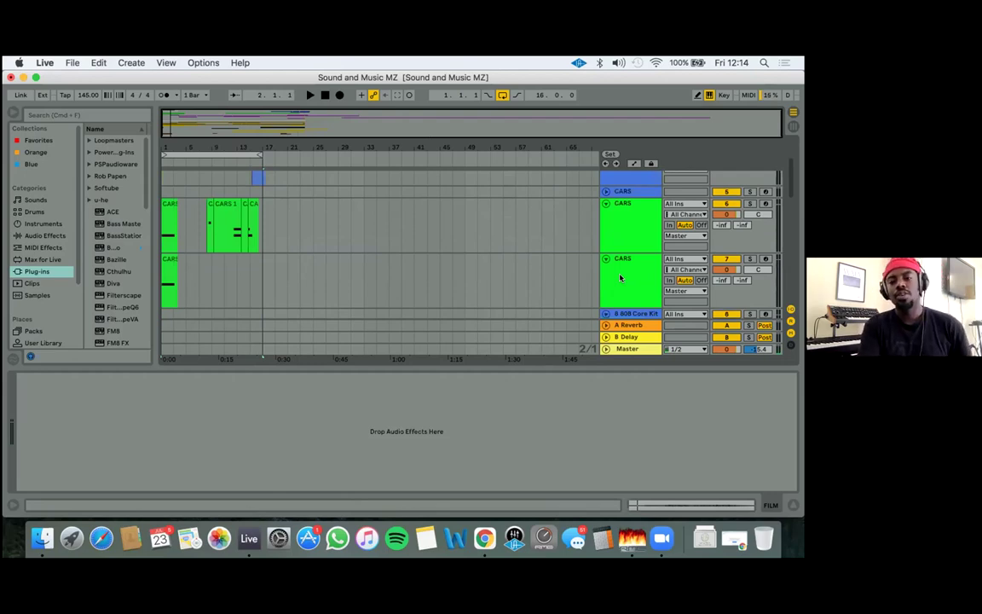
scroll(620, 277, "up", 2)
scroll(620, 277, "down", 5)
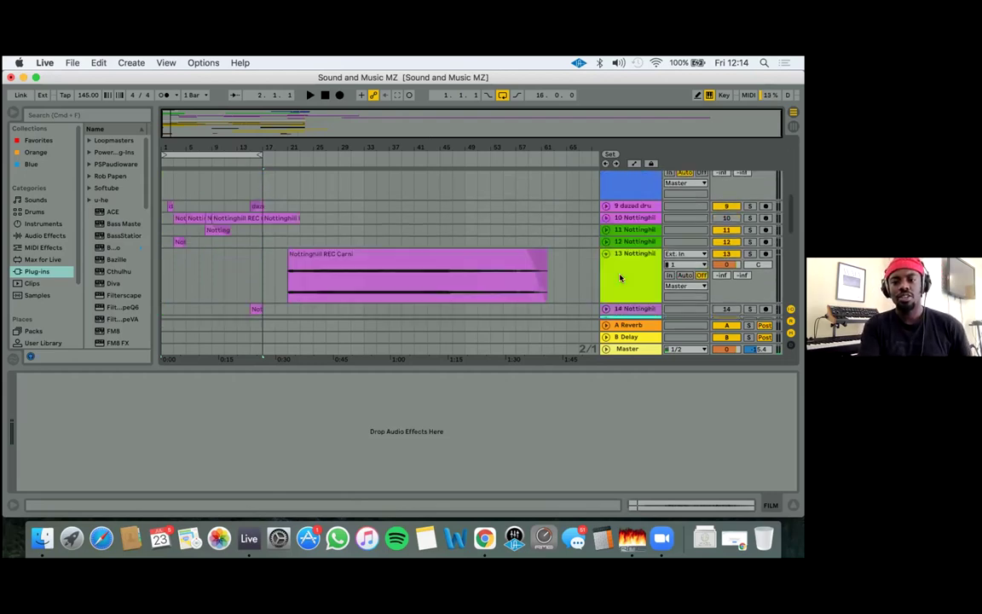
scroll(627, 256, "down", 5)
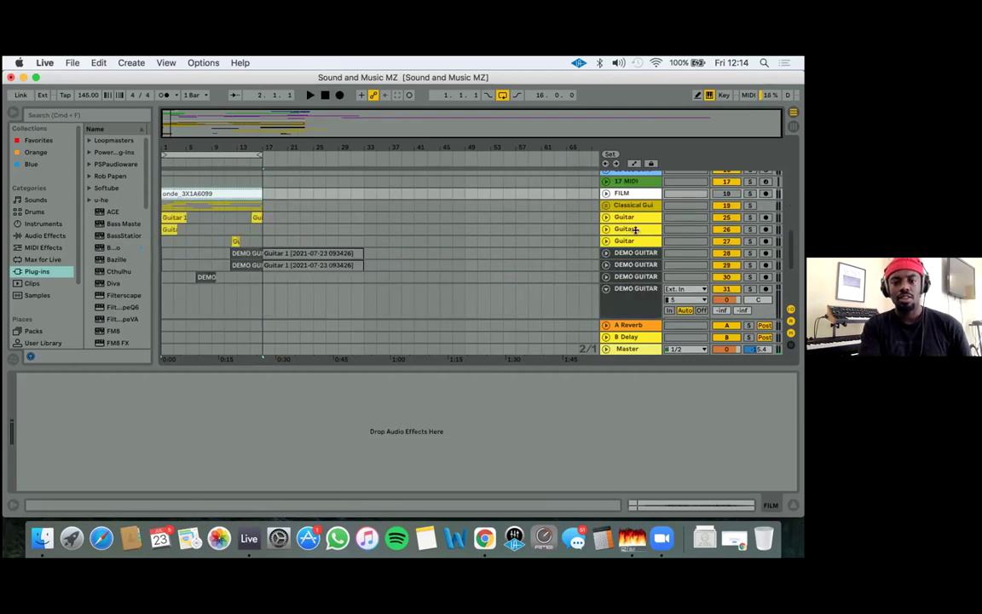
left_click(766, 290)
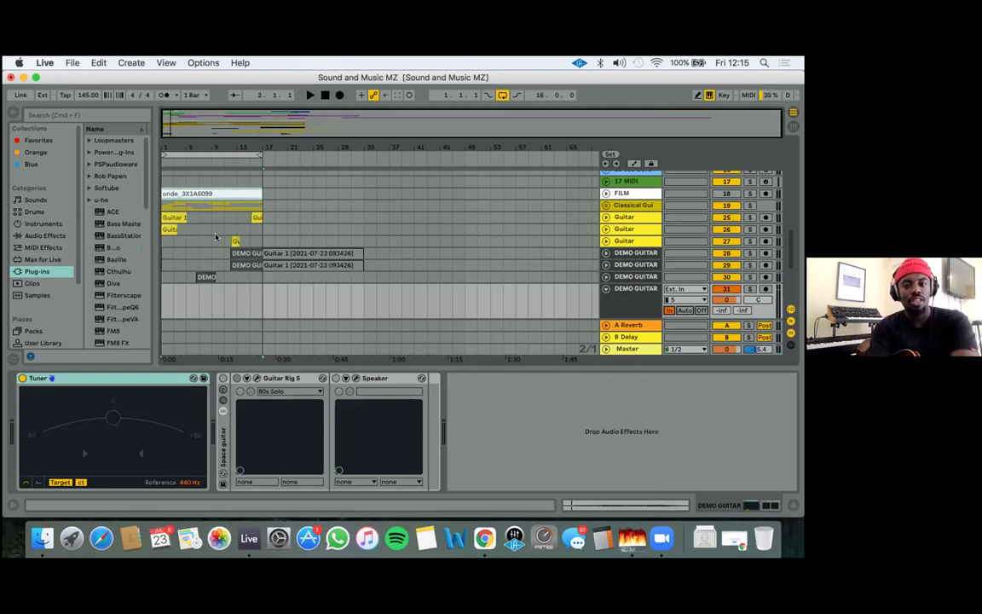
Turn on the metronome, solo DEMO GUITAR track 31 and play the 16-bar loop from its start
left_click(213, 155)
left_click(167, 95)
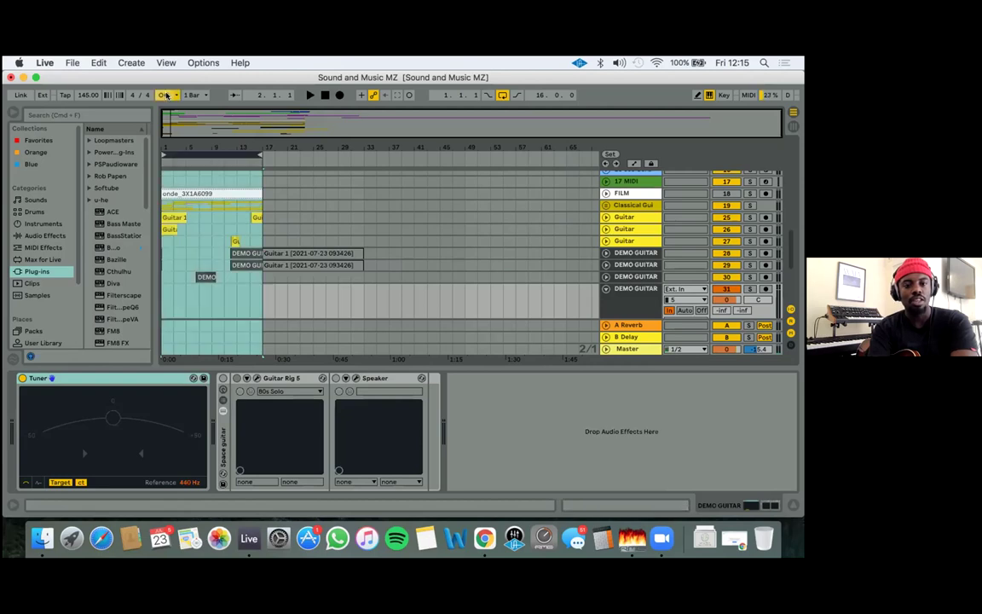
key("space")
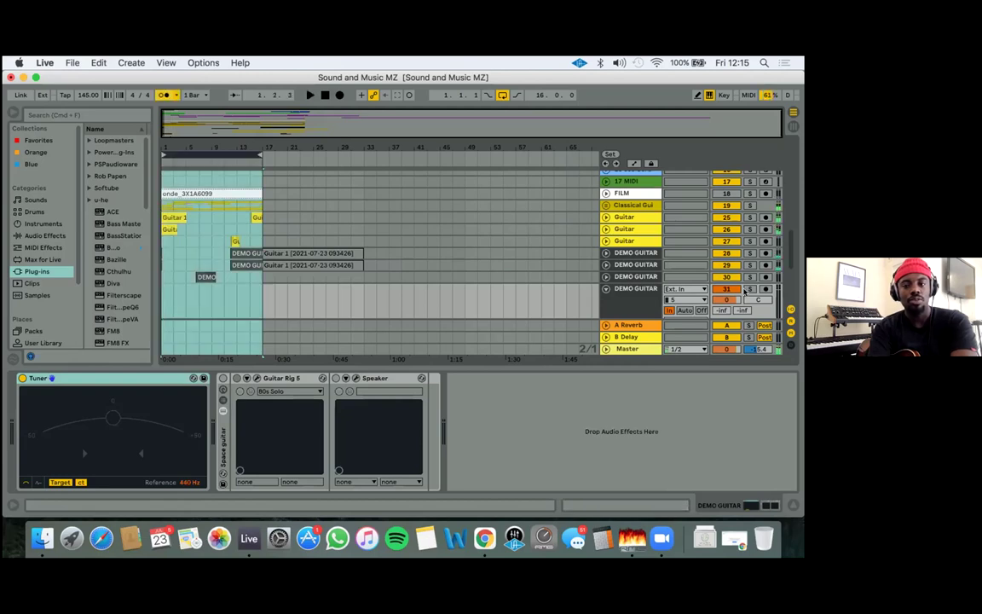
left_click(747, 290)
key("space")
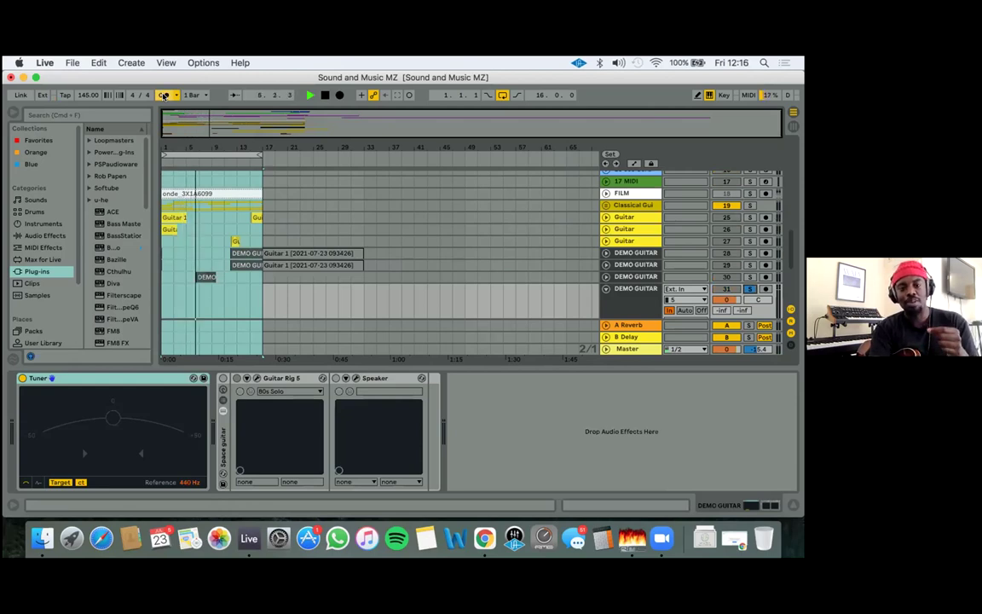
Stop playback, turn off the metronome and unsolo DEMO GUITAR track 31
key("space")
left_click(163, 95)
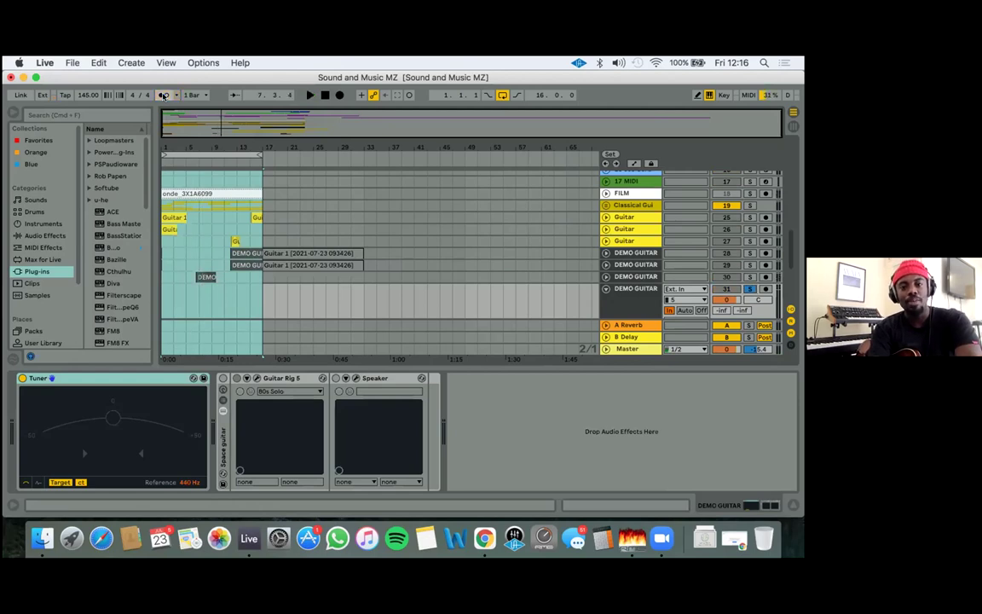
left_click(751, 289)
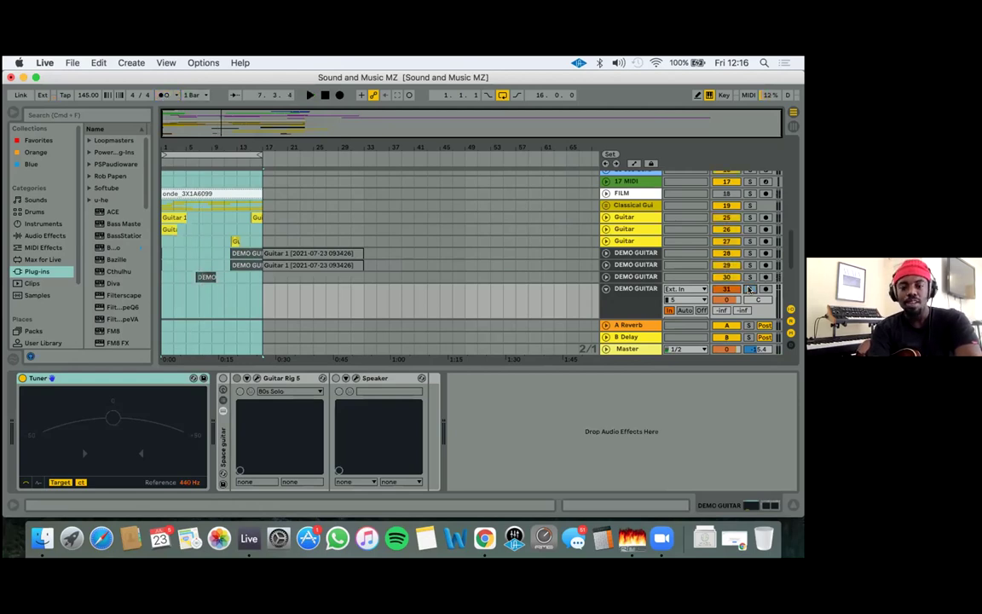
Look through the arrangement's tracks from the Echo Rack and CARS tracks to the guitars, selecting Guitar track 25
left_click(199, 158)
scroll(201, 206, "up", 10)
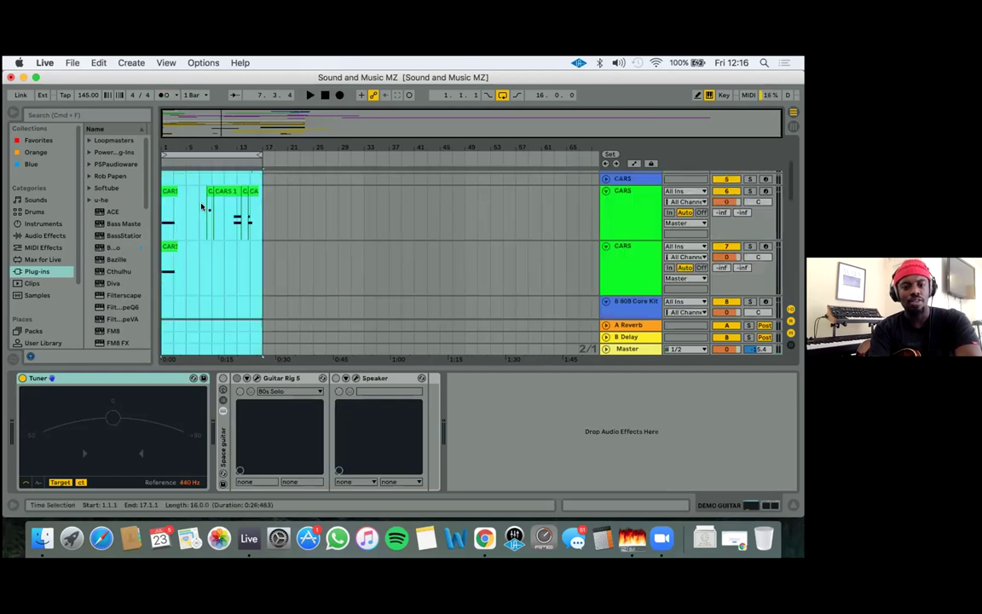
scroll(201, 206, "down", 2)
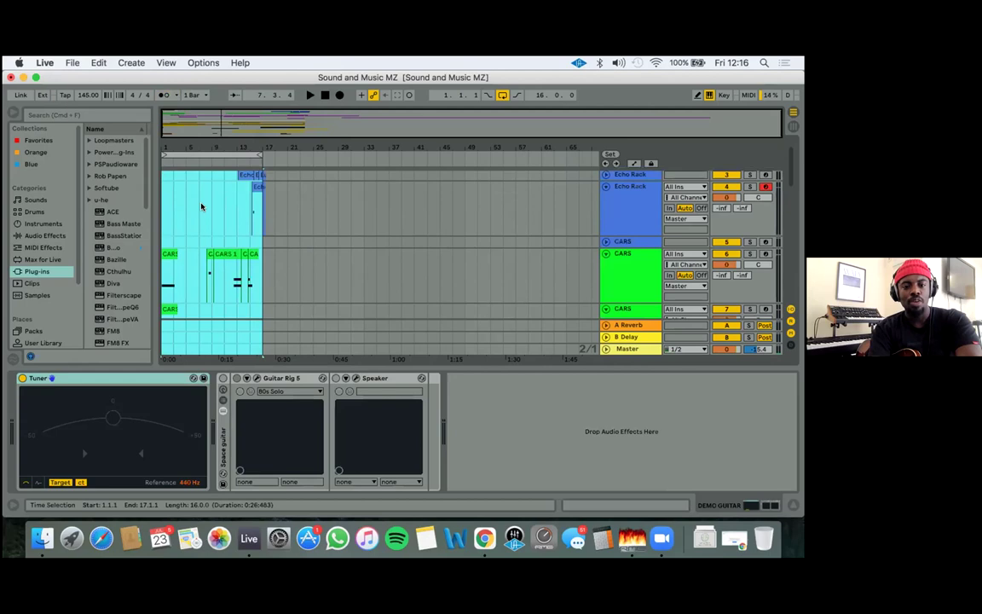
scroll(202, 207, "down", 15)
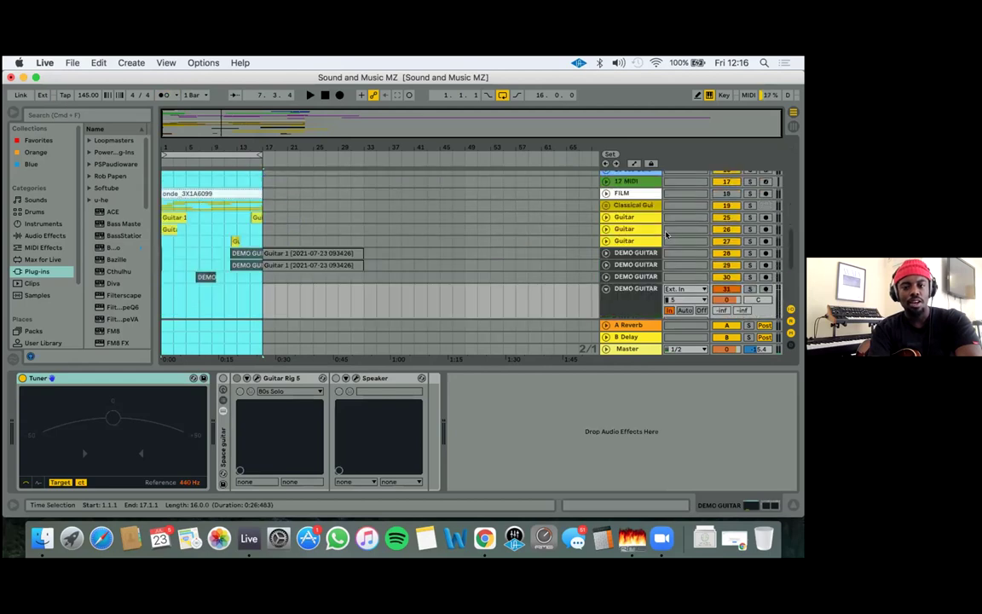
scroll(667, 234, "up", 1)
left_click(626, 229)
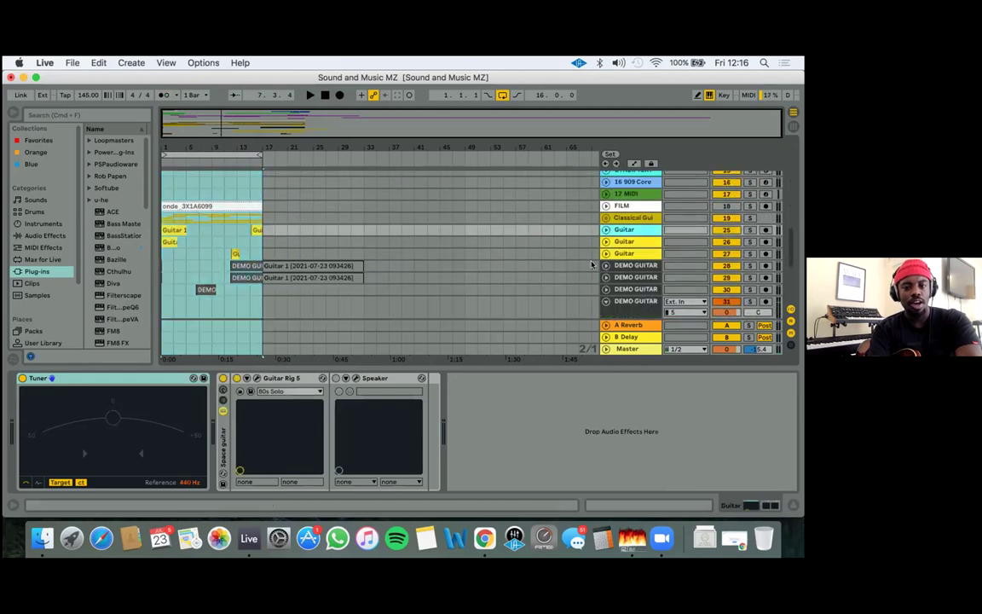
scroll(591, 264, "down", 5)
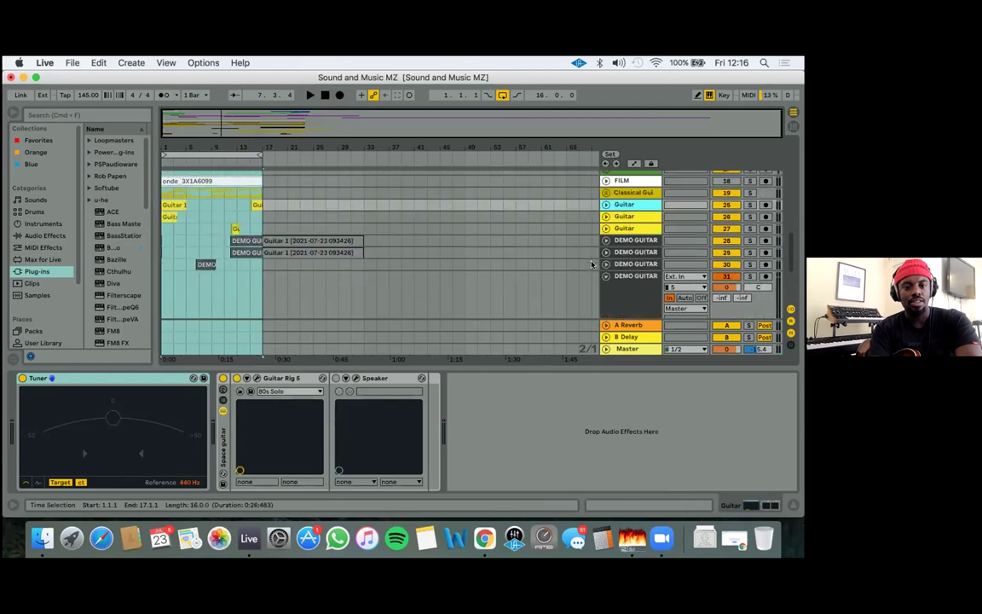
scroll(591, 264, "up", 5)
scroll(592, 264, "up", 4)
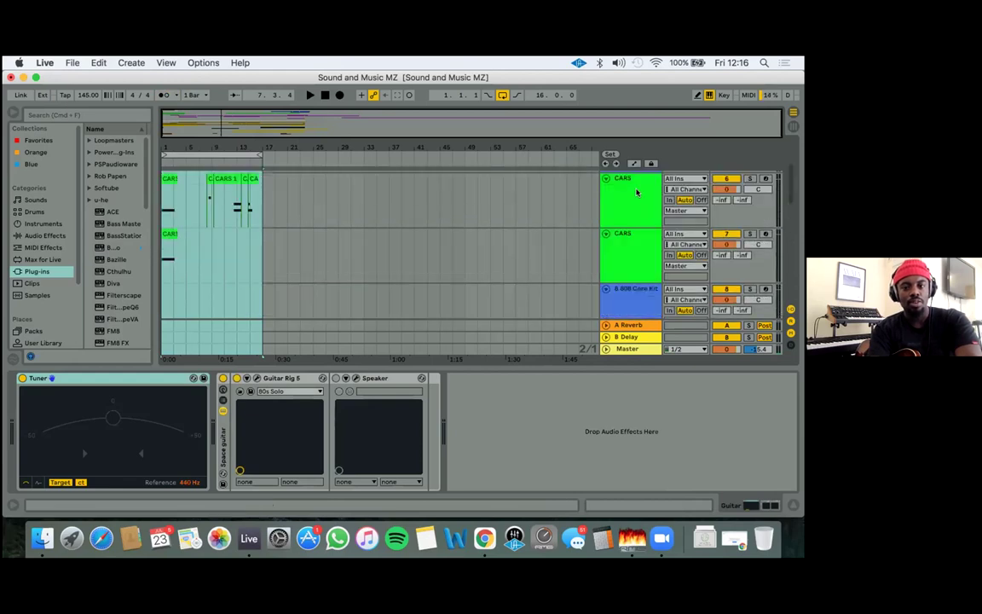
Mute CARS tracks 6 and 7 and play the arrangement loop from the start
left_click(704, 177)
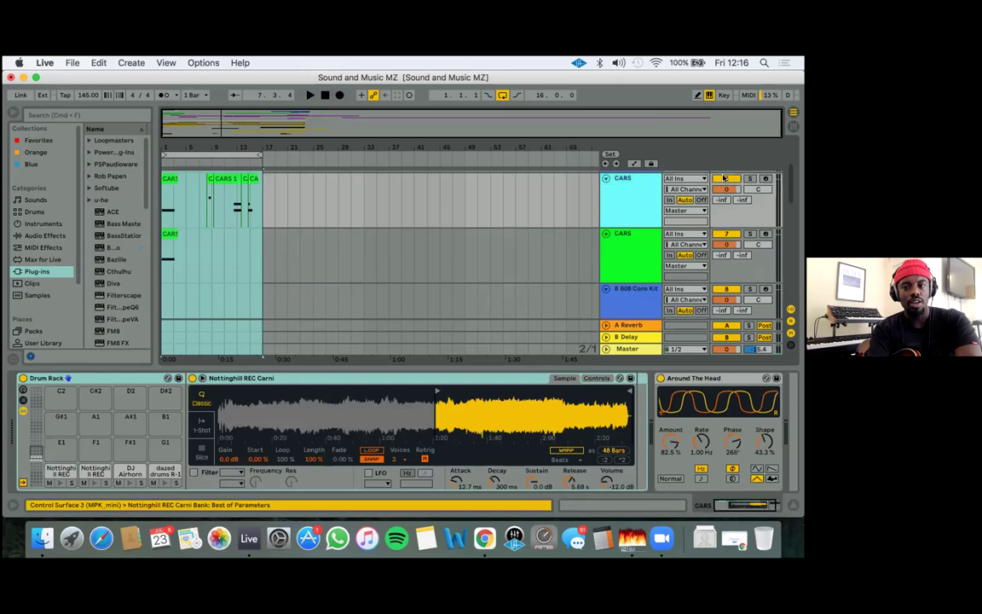
left_click(439, 203)
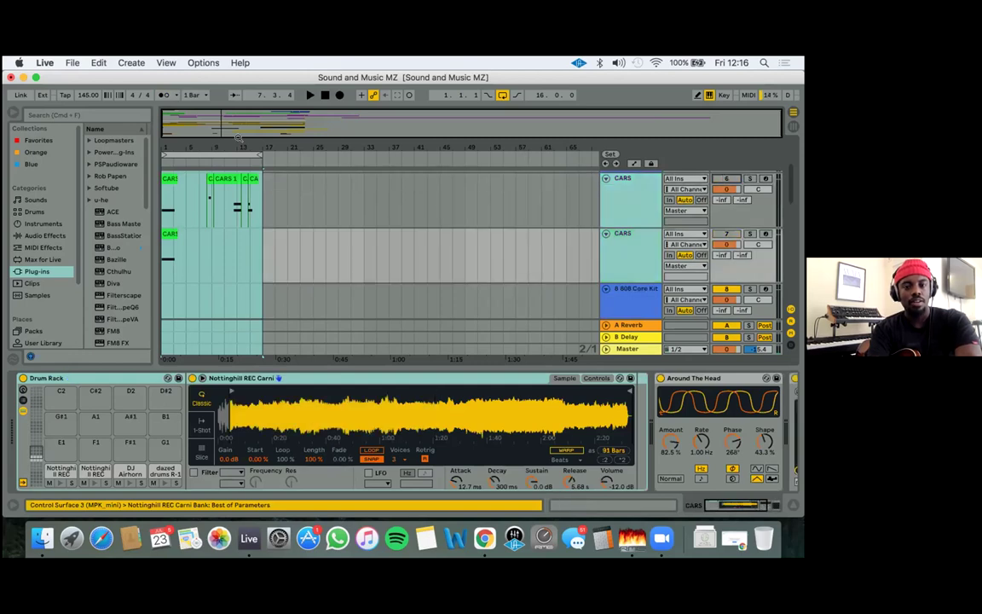
scroll(179, 238, "up", 3)
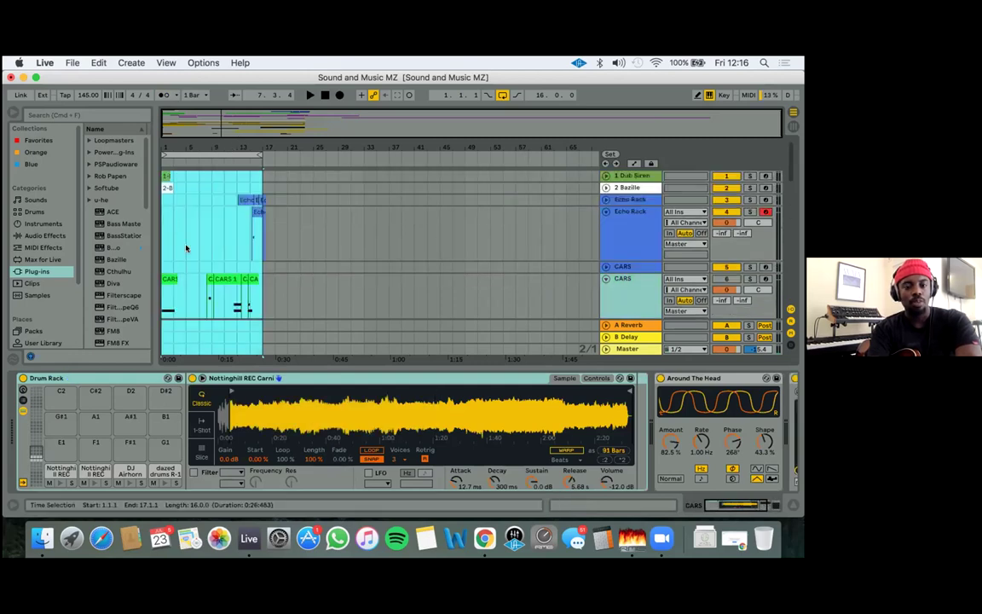
key("space")
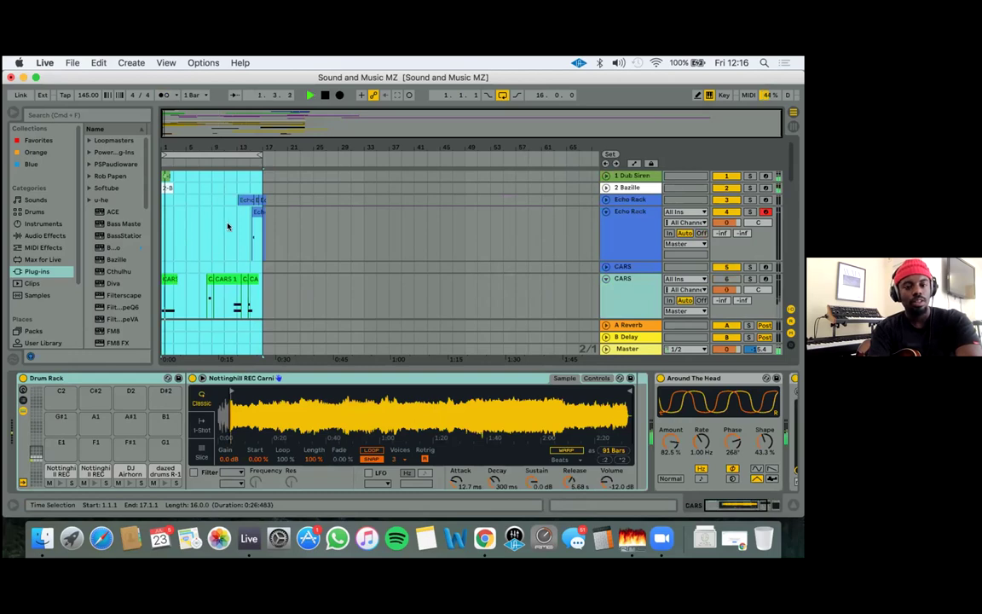
Review the arrangement's tracks during playback, select the first clip on CARS track 6 and stop playback
scroll(227, 226, "down", 3)
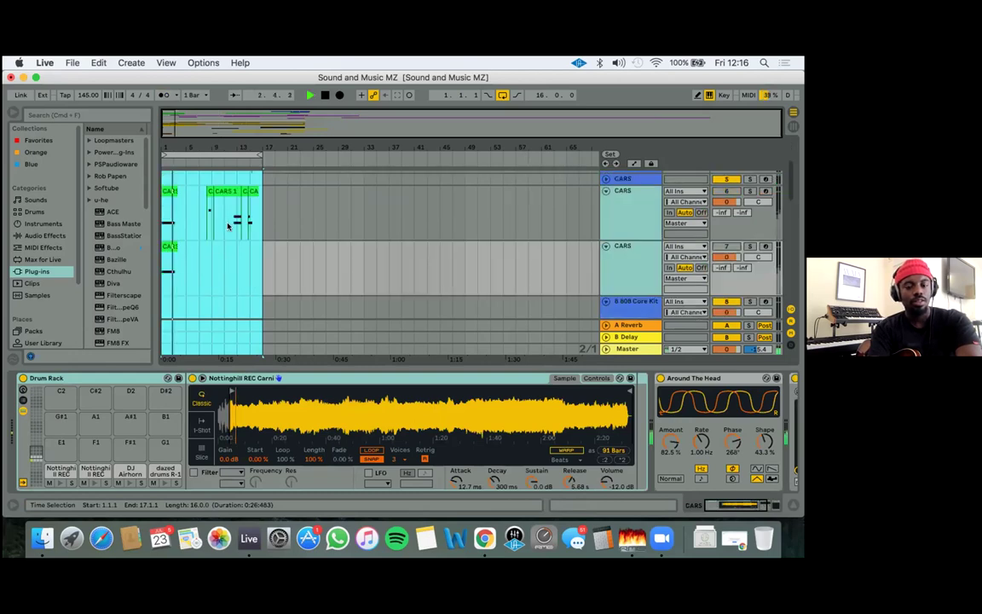
scroll(228, 226, "down", 2)
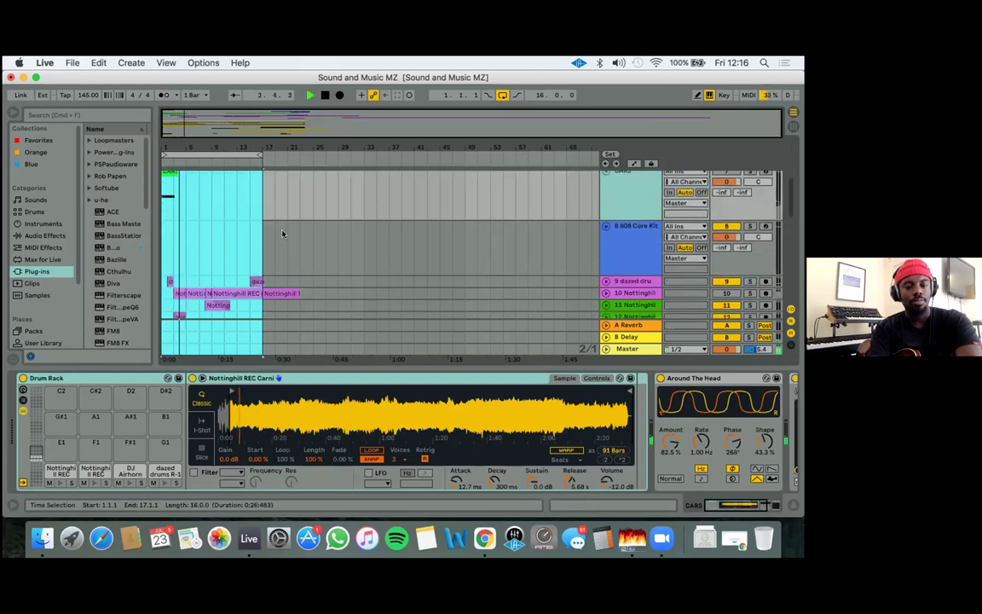
scroll(283, 233, "down", 7)
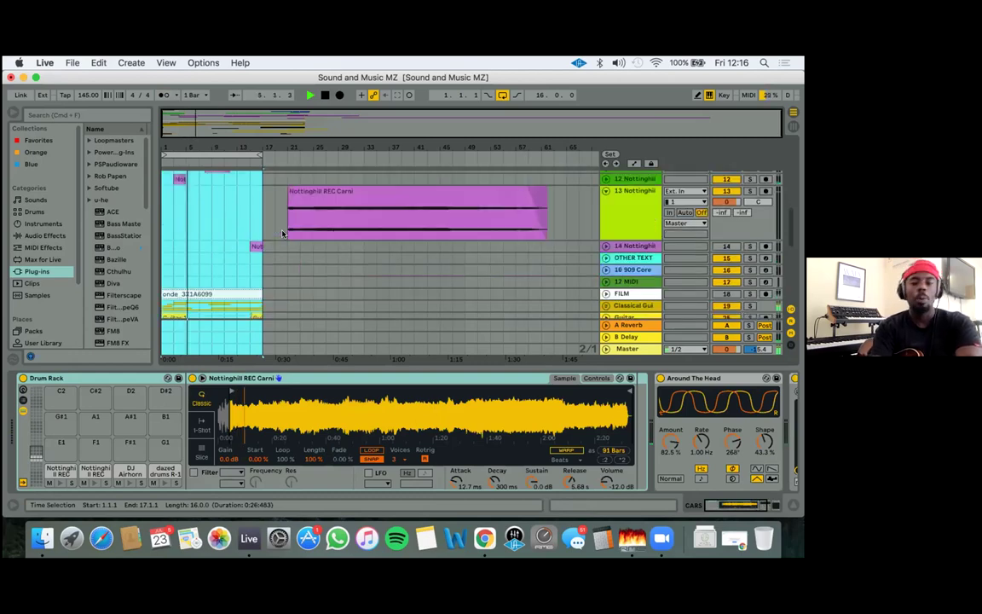
scroll(273, 244, "down", 2)
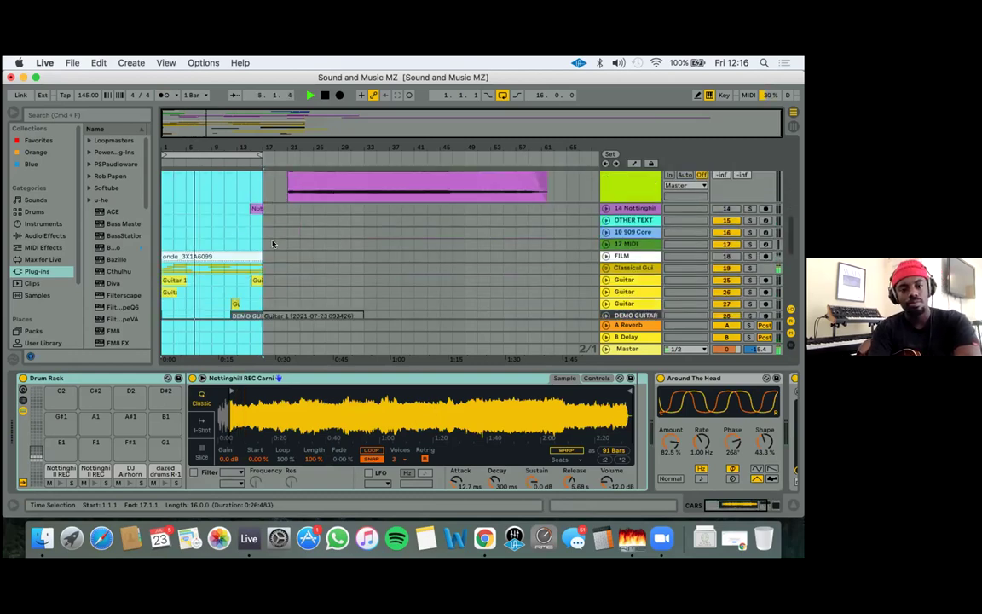
scroll(452, 213, "down", 6)
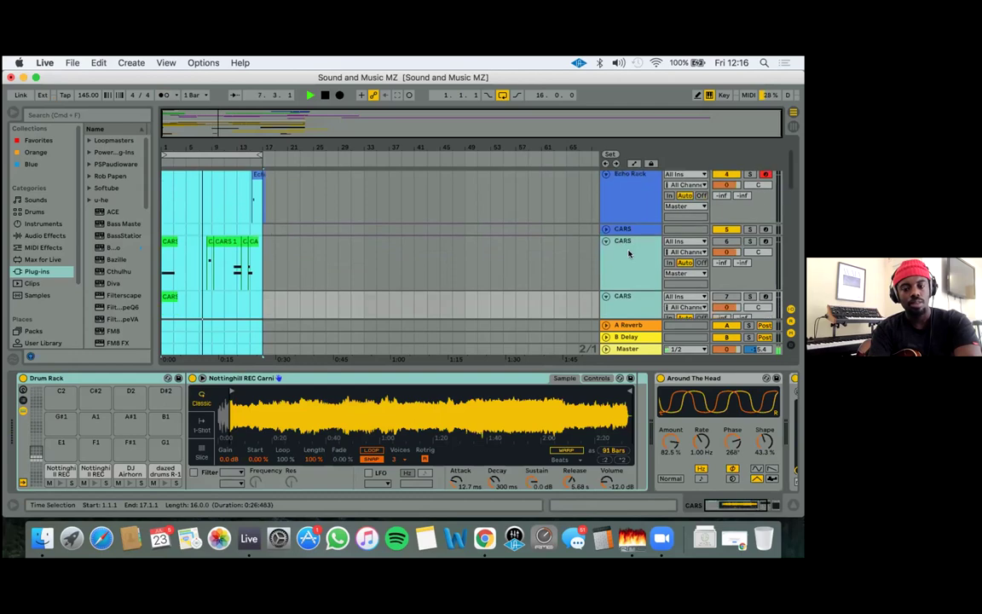
left_click(167, 239)
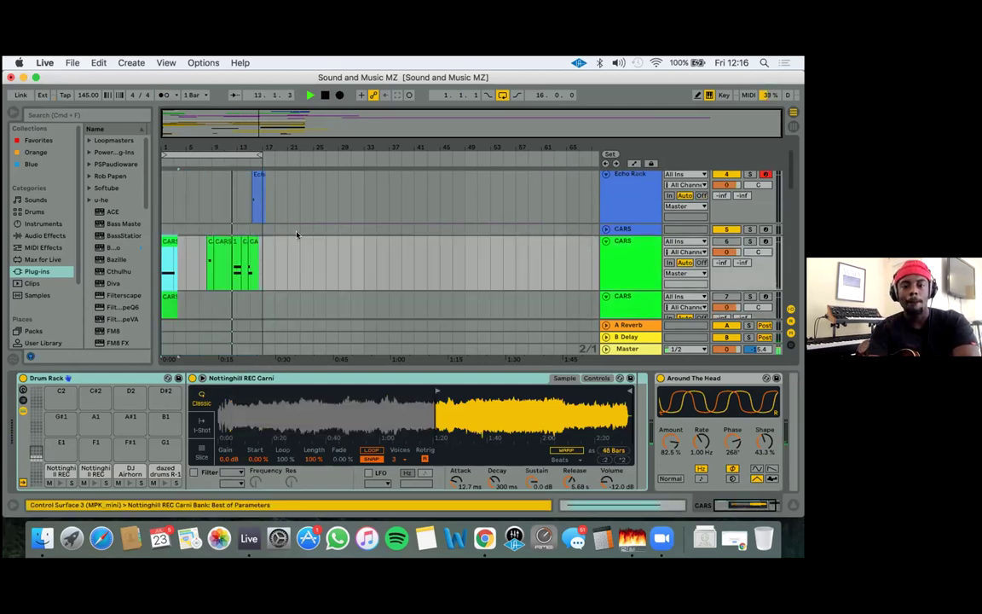
mouse_move(454, 361)
left_mouse_down()
mouse_move(454, 372)
mouse_move(453, 358)
left_mouse_up()
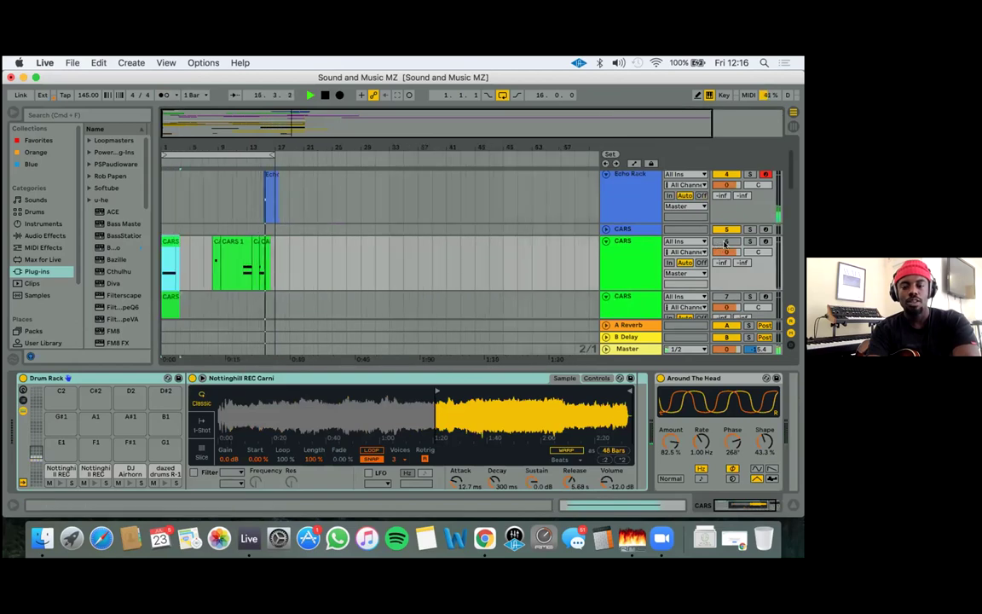
key("space")
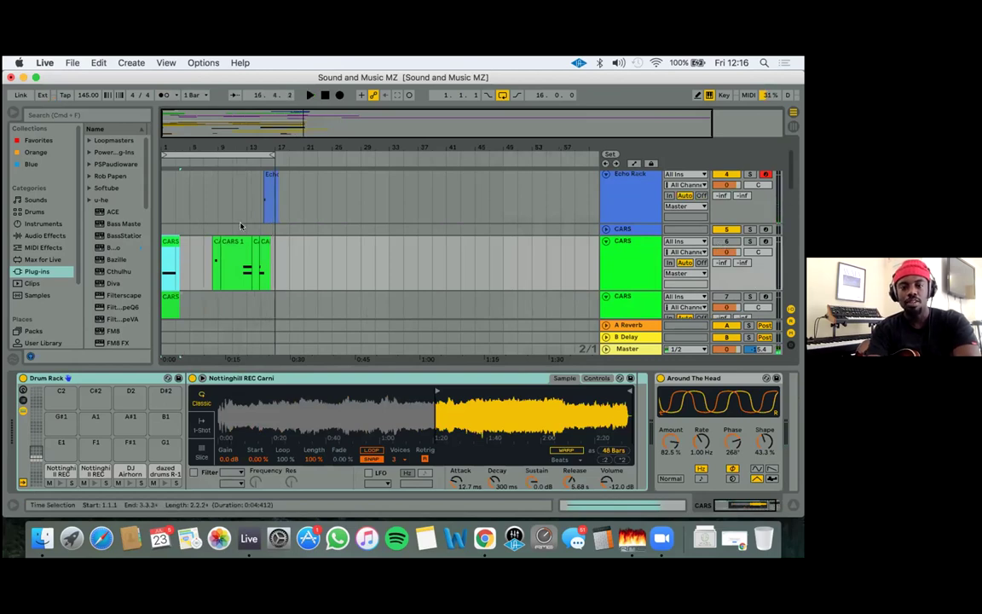
key("super+z")
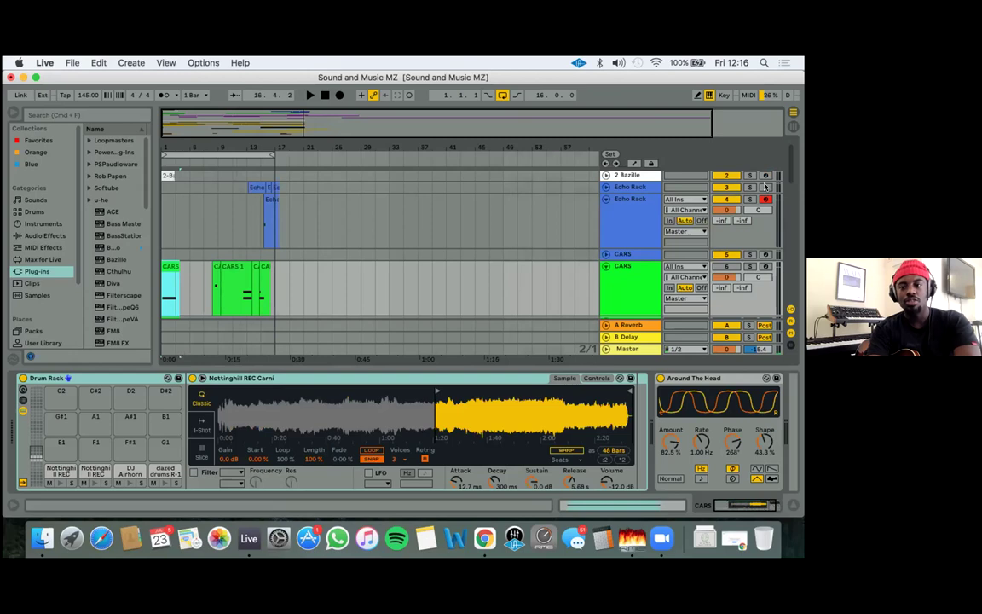
Arm Echo Rack track 3 and bypass its ValhallaVintageVerb and ValhallaDelay effects
left_click(643, 185)
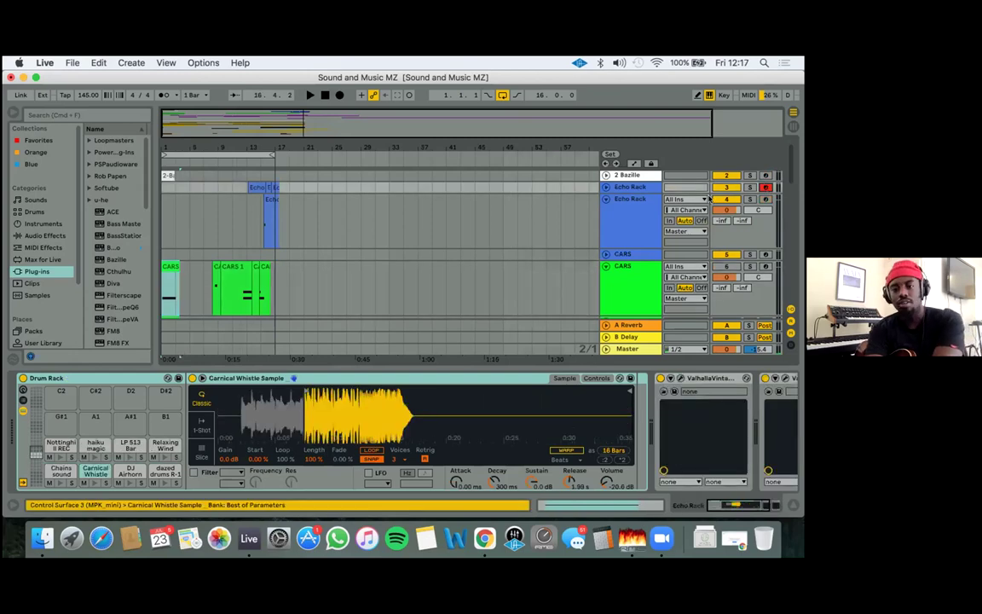
left_click(642, 186)
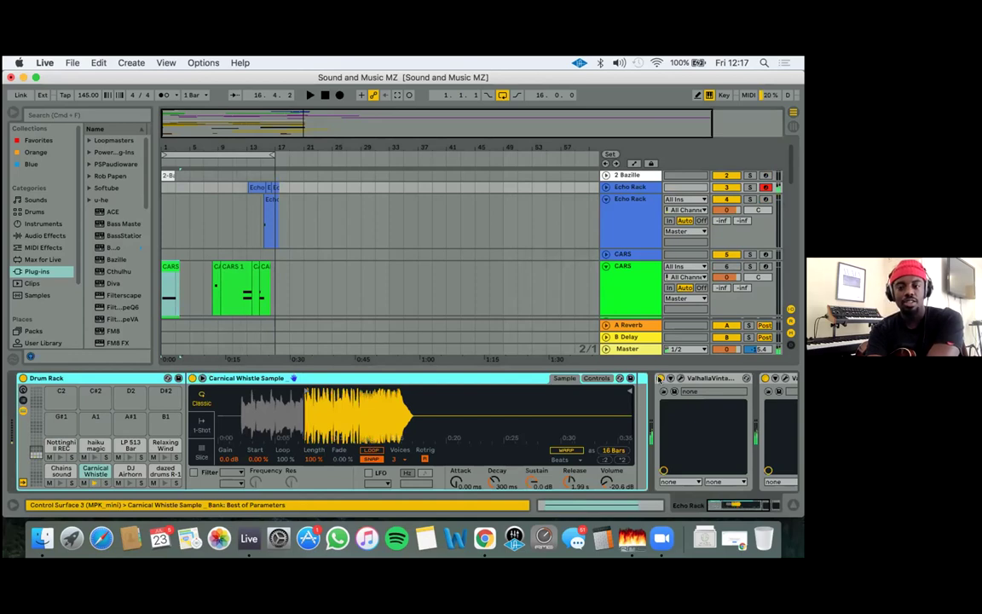
left_click(759, 378)
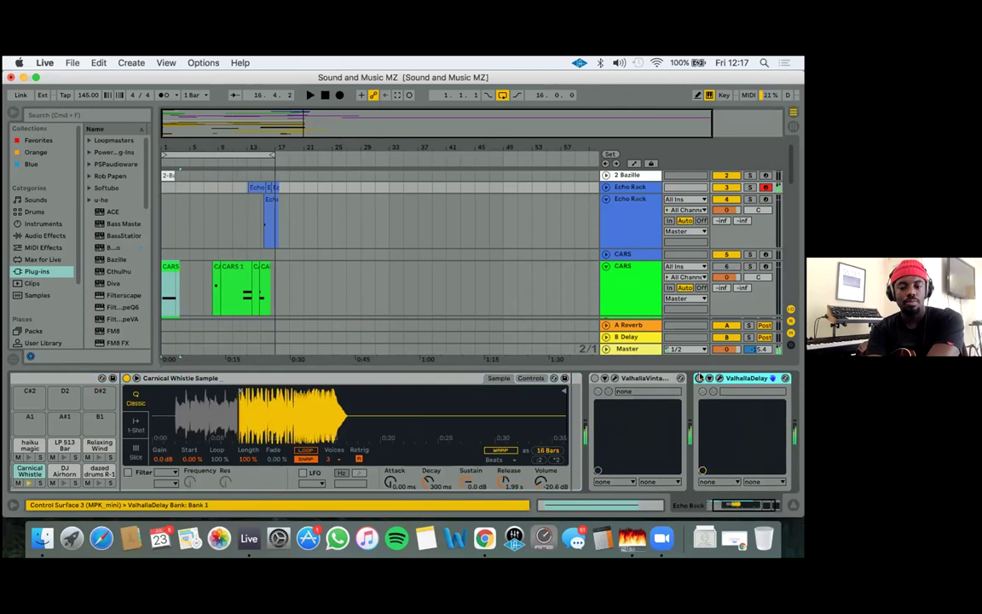
Transpose the Carnical Whistle Sample by -18 semitones in 1-Shot mode, then return it to Classic mode
left_click(135, 420)
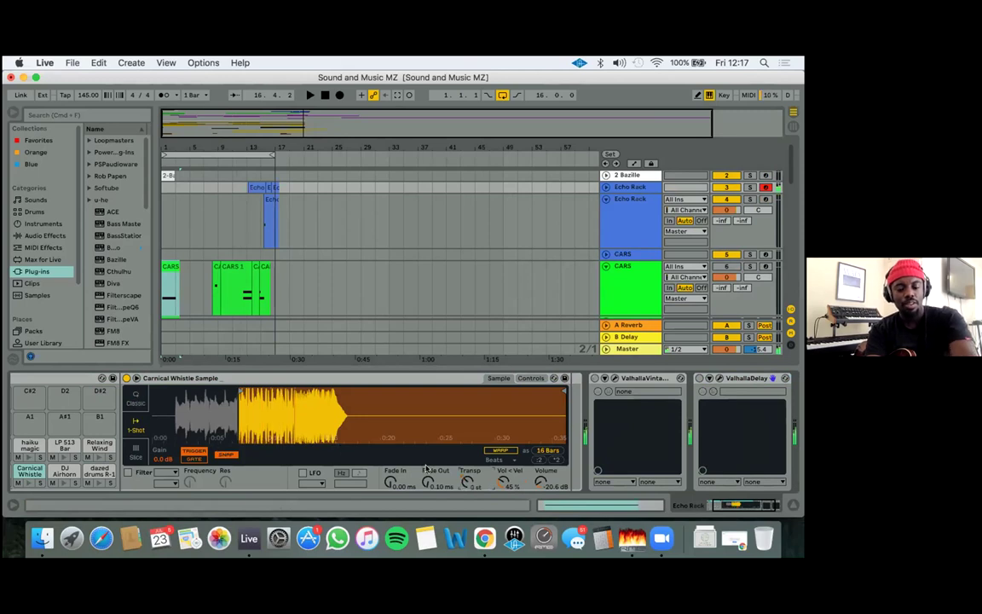
left_click_drag(452, 484, 410, 465)
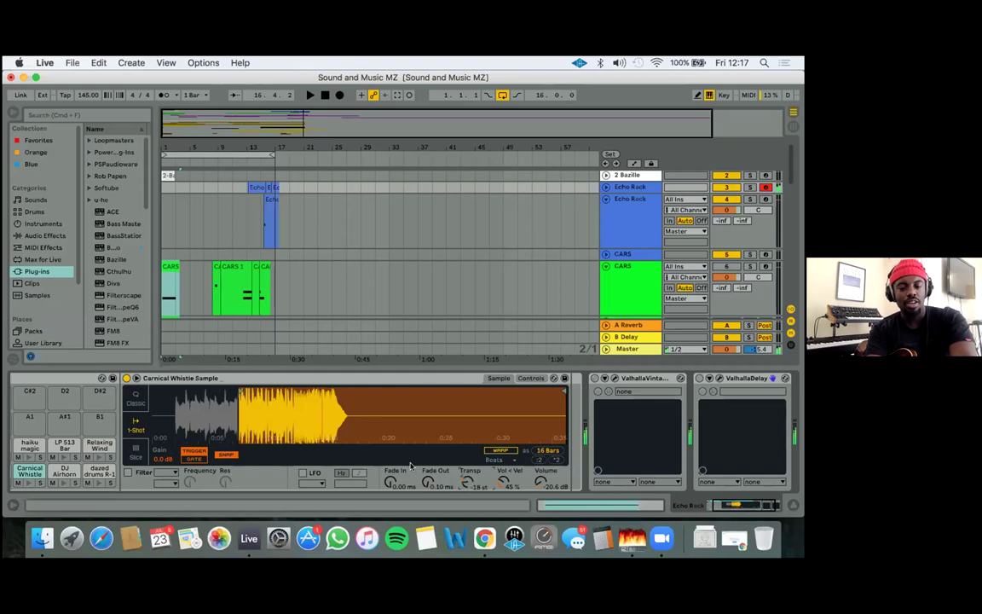
left_click(135, 402)
Turn ValhallaVintageVerb and ValhallaDelay back on and play the arrangement from the first Echo Rack clip on track 3
left_click(594, 378)
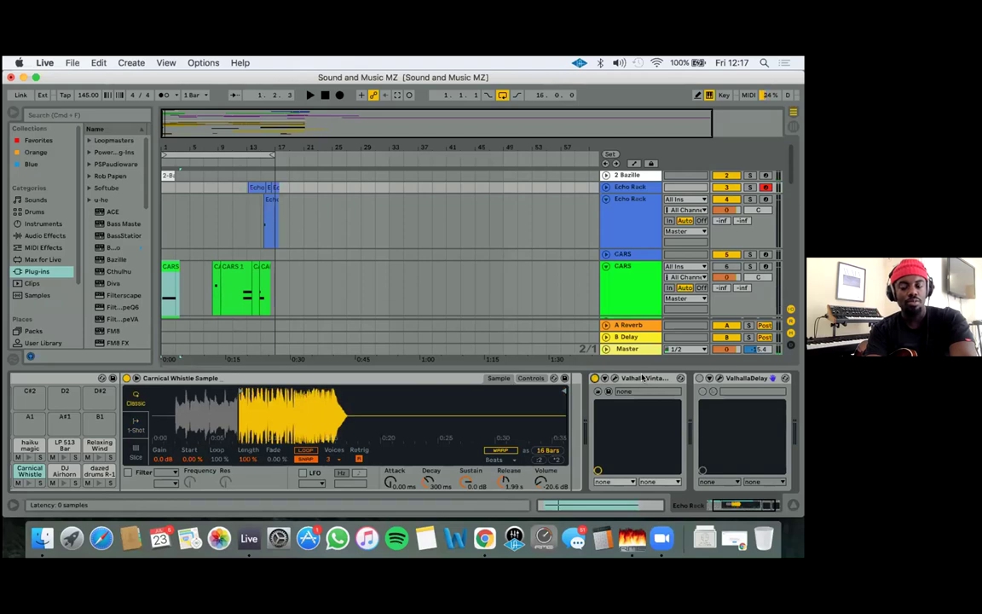
left_click(699, 378)
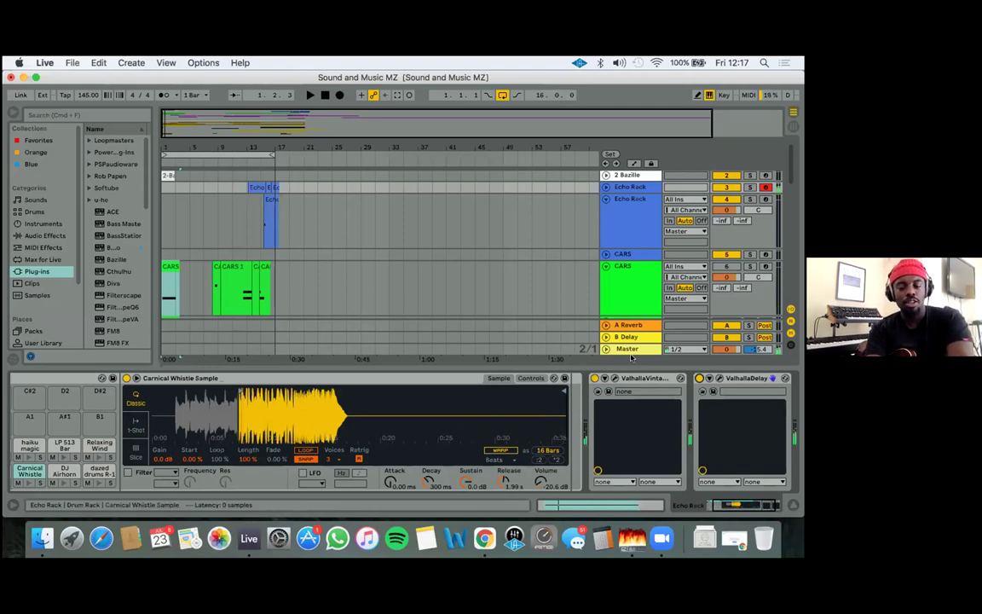
left_click(253, 182)
key("space")
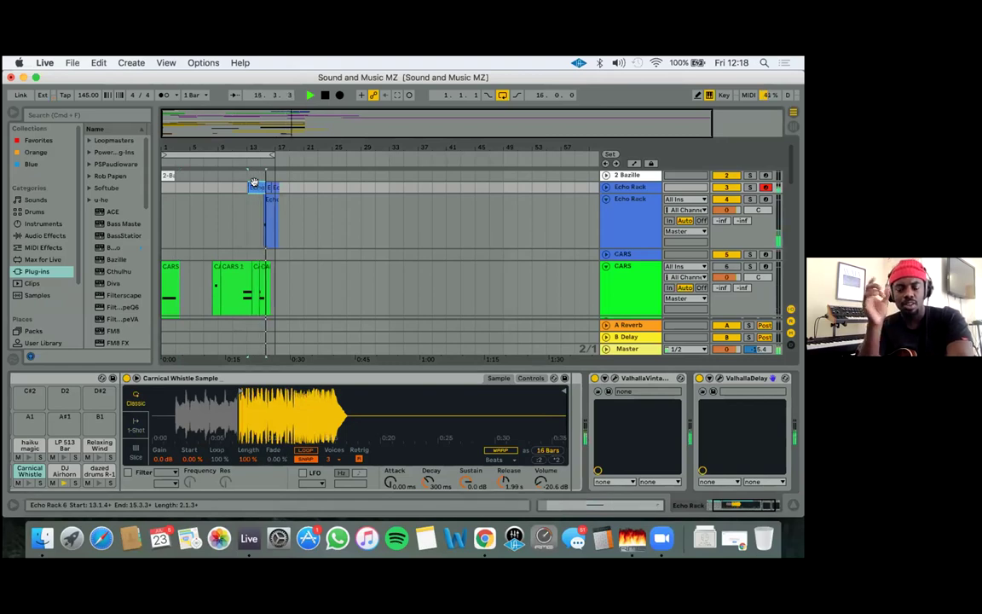
key("space")
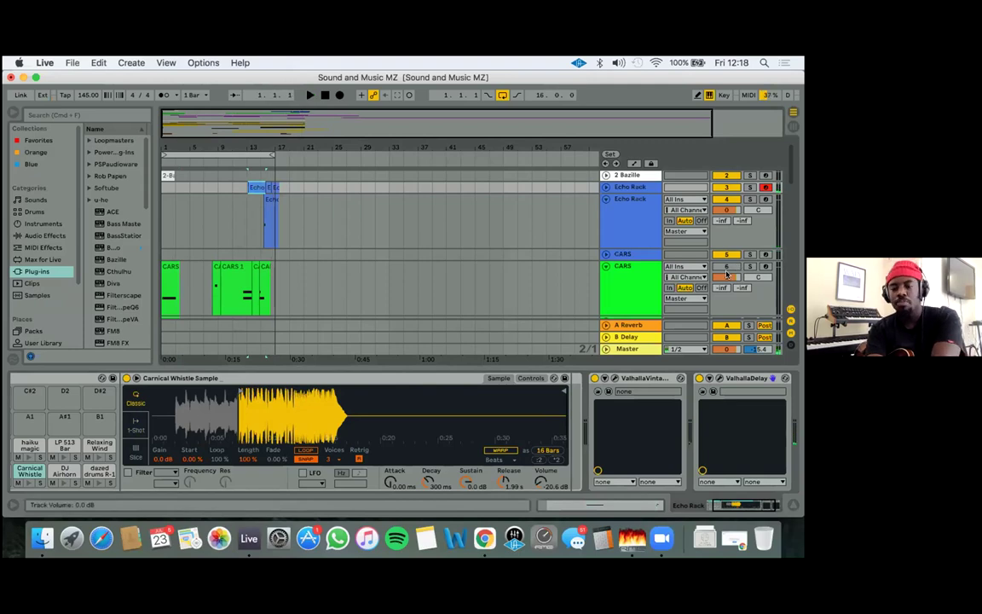
Unmute CARS tracks 6 and 7
key("super+d")
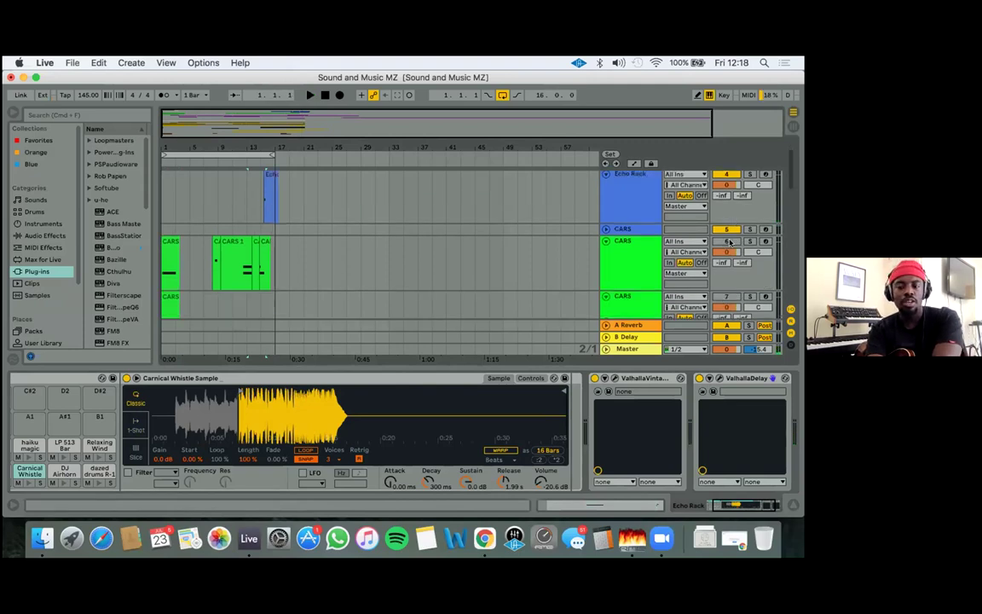
left_click(733, 242)
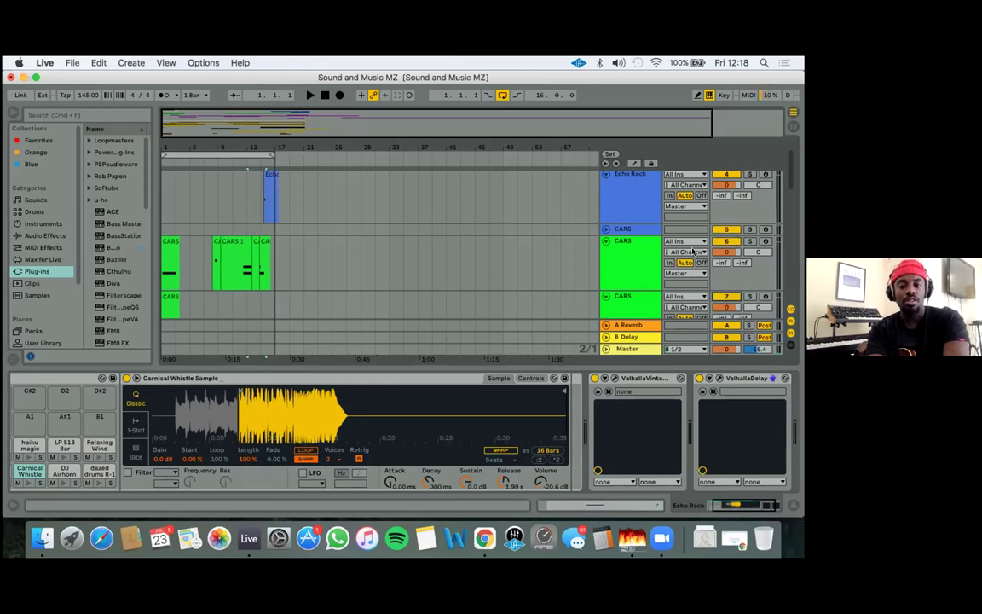
Audition the Nottinghill REC Carni clip on track 13 from its start with the track soloed, then unsolo and mute the track
scroll(433, 264, "right", 5)
scroll(405, 253, "down", 5)
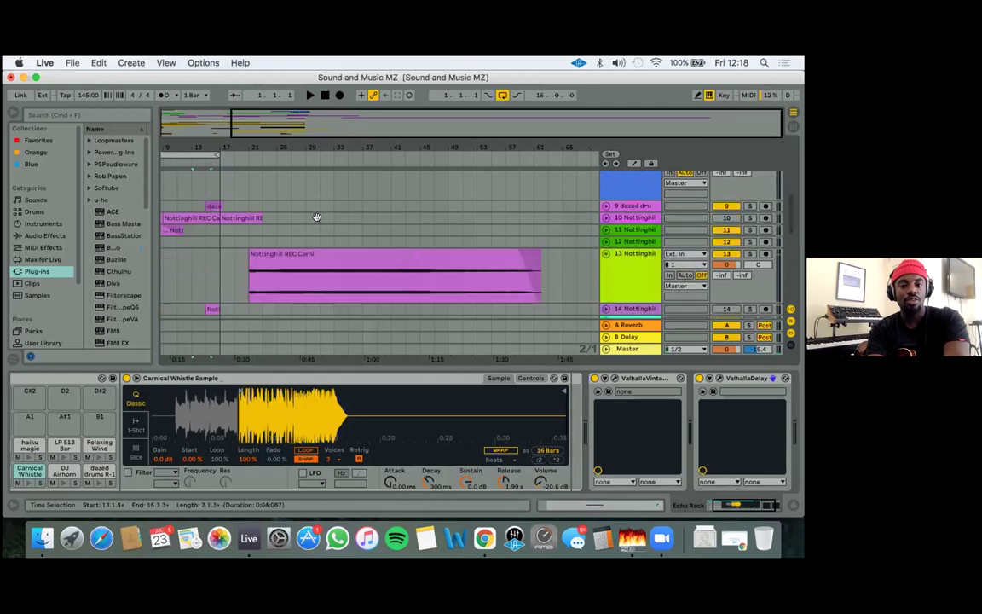
scroll(315, 217, "down", 2)
left_click(316, 215)
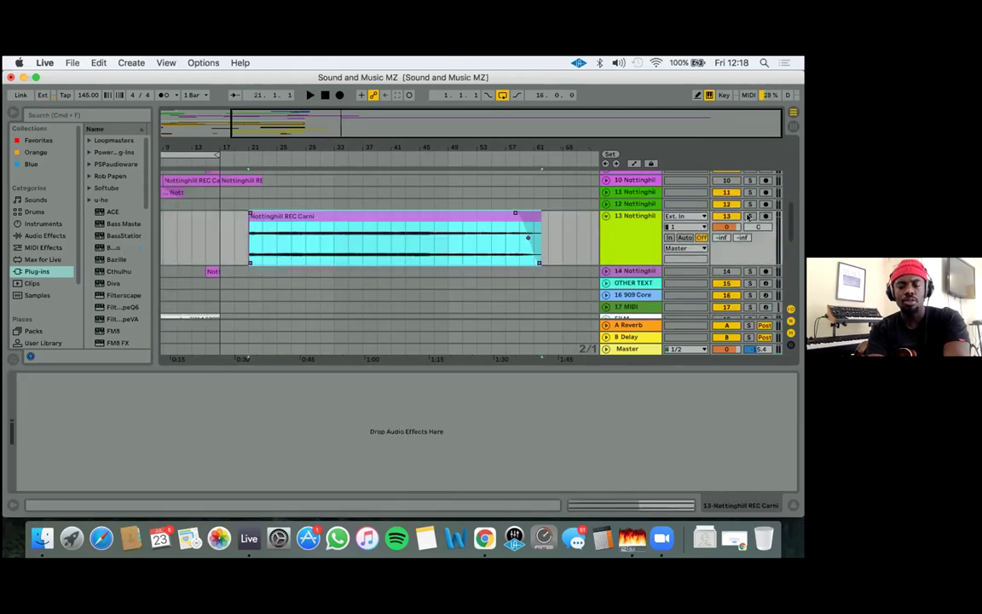
key("space")
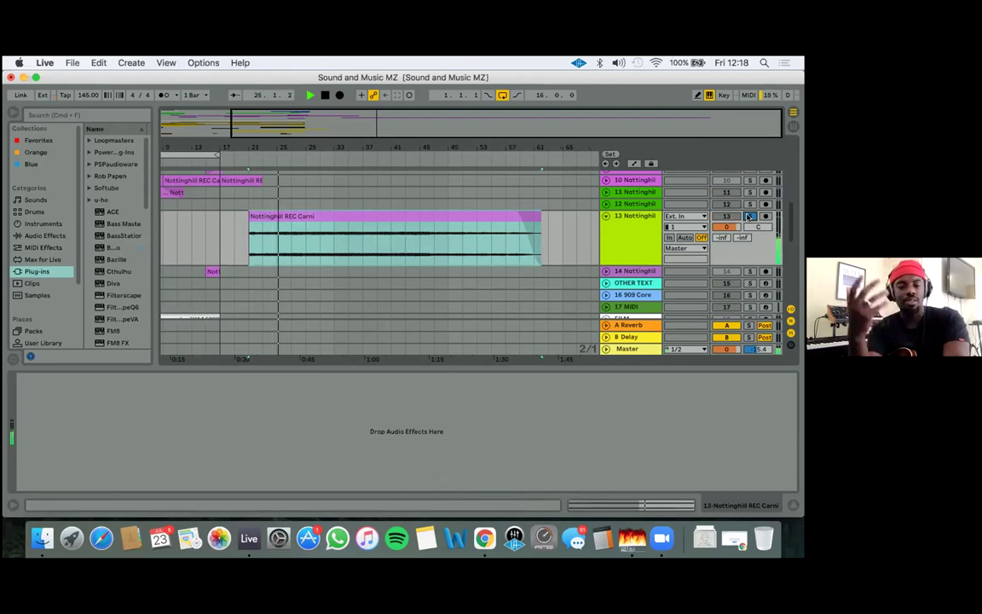
left_click(747, 216)
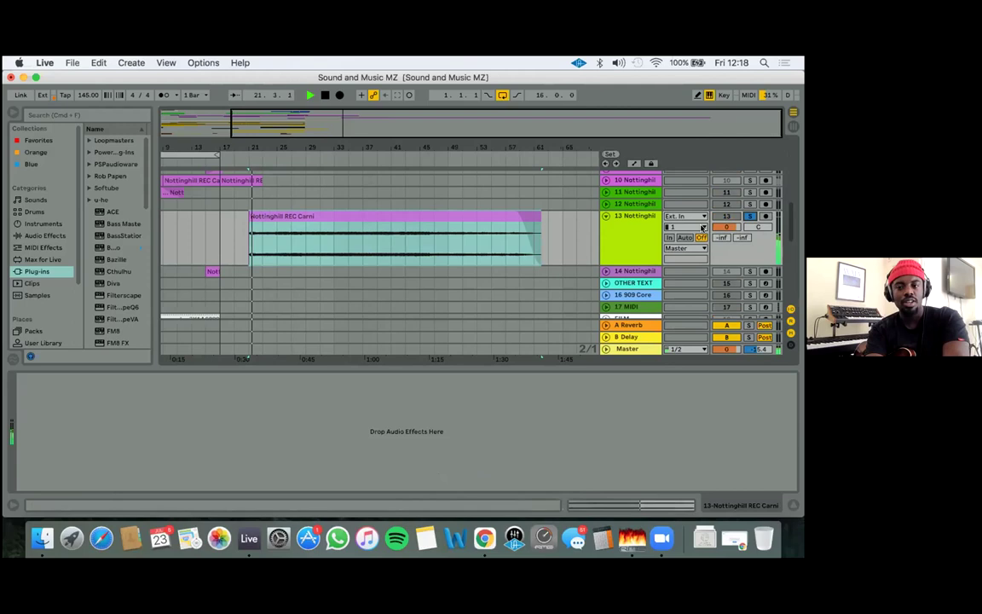
left_click(749, 215)
key("space")
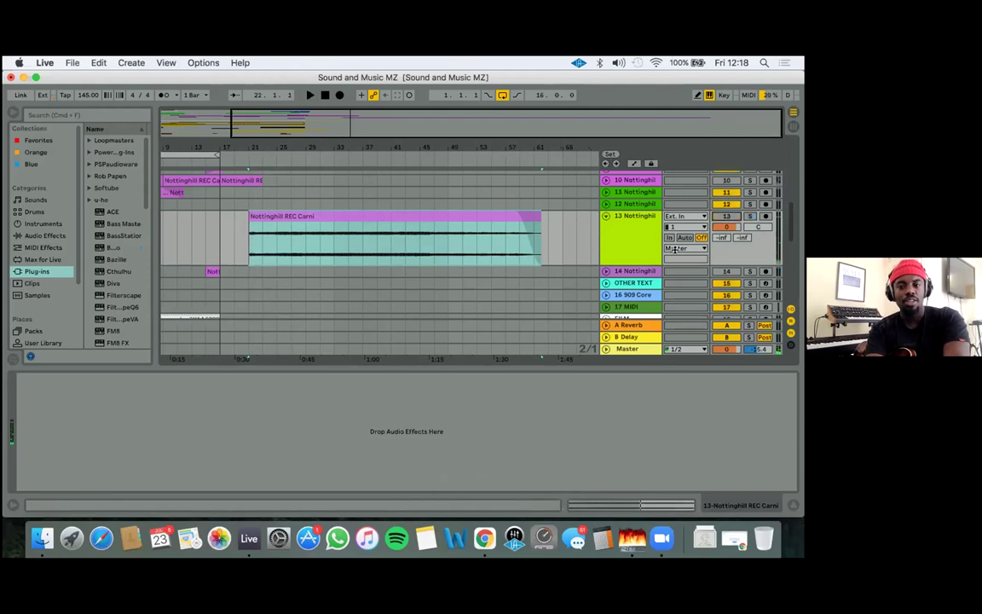
Arm CARS track 6 so its Drum Rack of Nottinghill REC samples can be played live
scroll(675, 248, "up", 10)
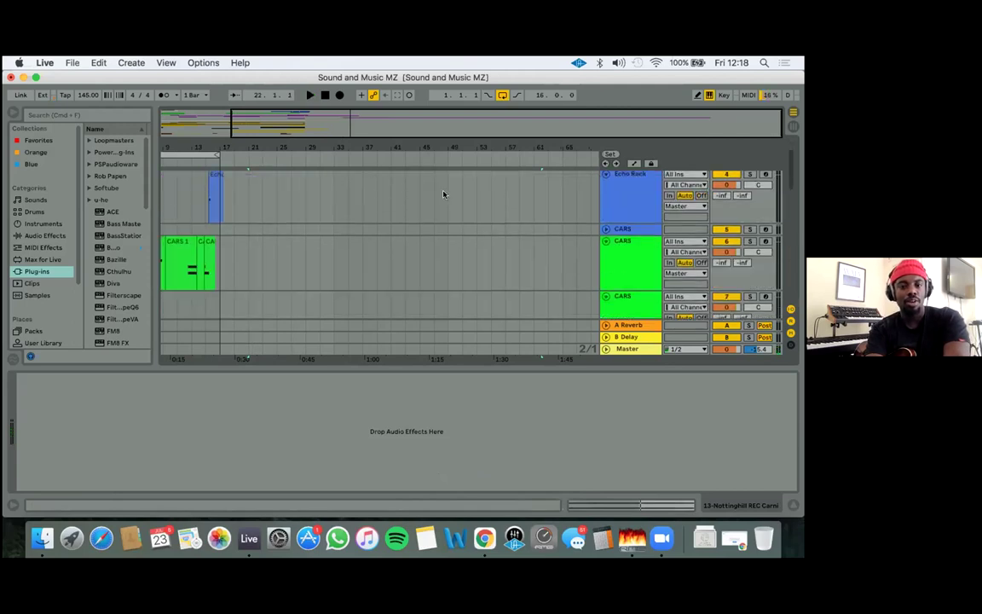
scroll(443, 195, "left", 3)
left_click(443, 260)
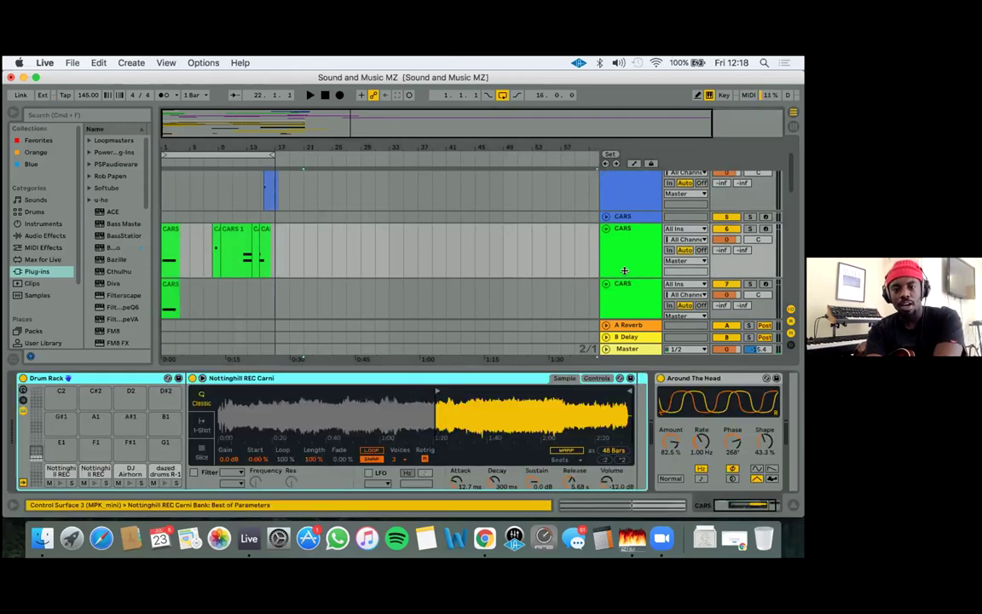
left_click(766, 228)
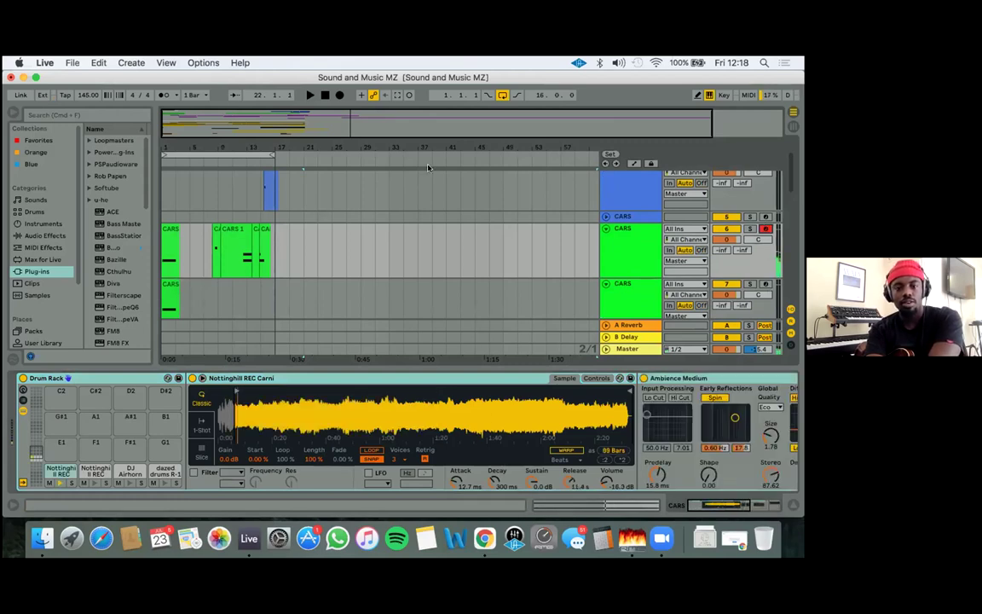
Trim the start of the CARS 1 clip on track 6 to 11.2.2 and play the arrangement from there
left_click(656, 253)
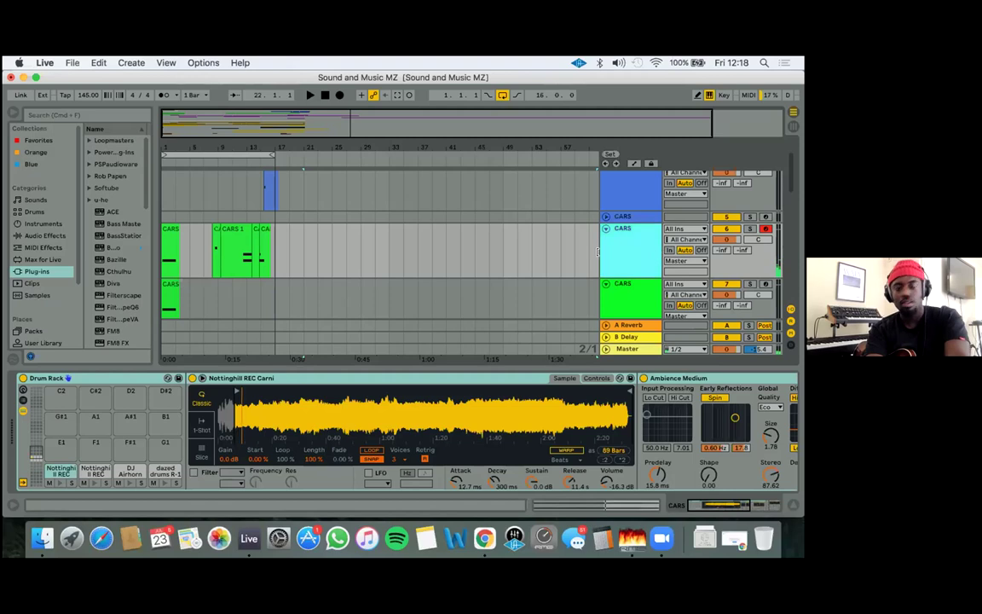
left_click(224, 243)
left_click_drag(220, 243, 236, 236)
key("space")
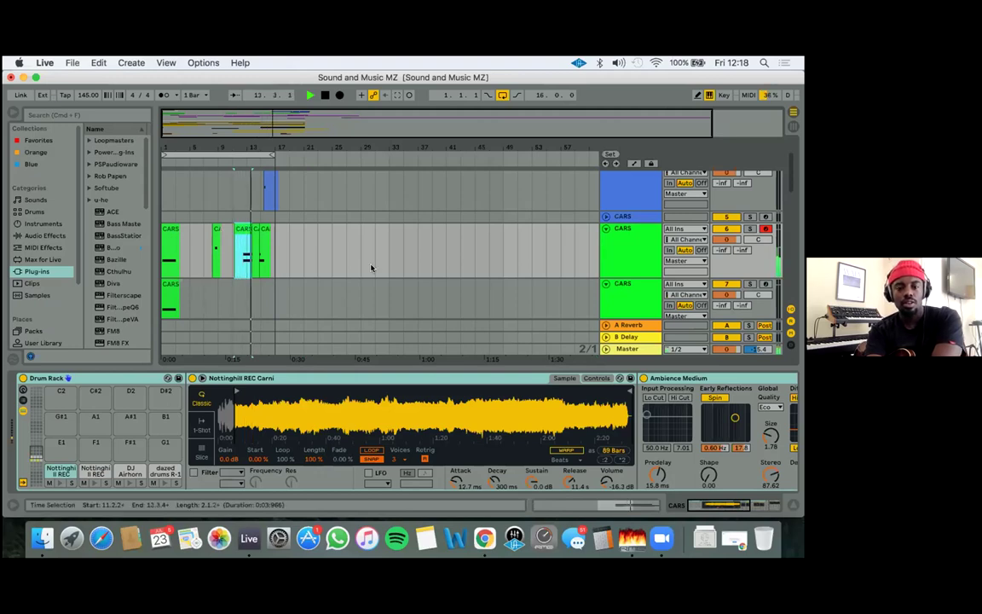
key("space")
Solo CARS track 6, play its trimmed clip, and audition the DJ Airhorn and Nottinghill REC samples in its Drum Rack
left_click(750, 229)
key("space")
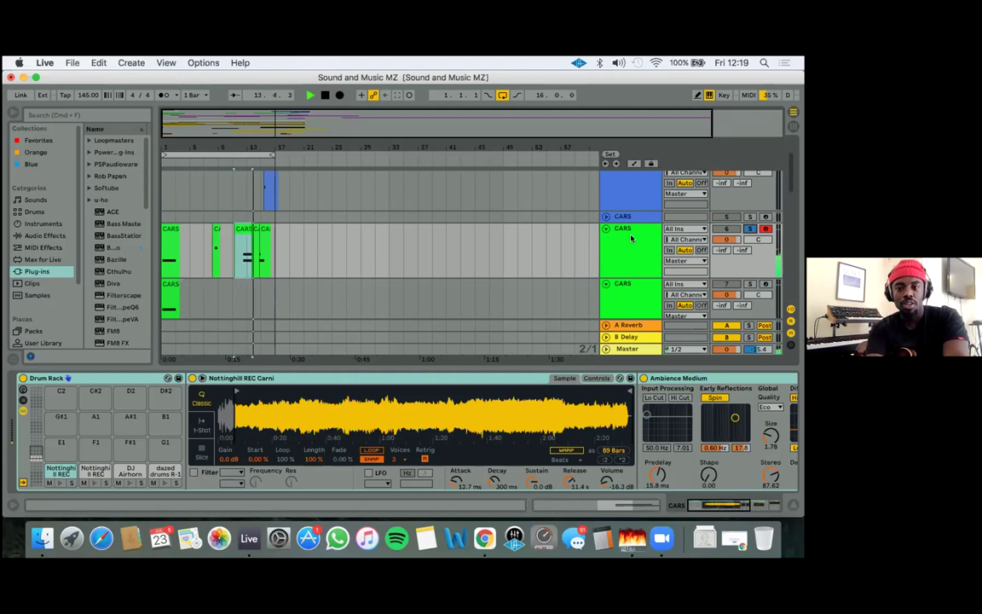
left_click(106, 392)
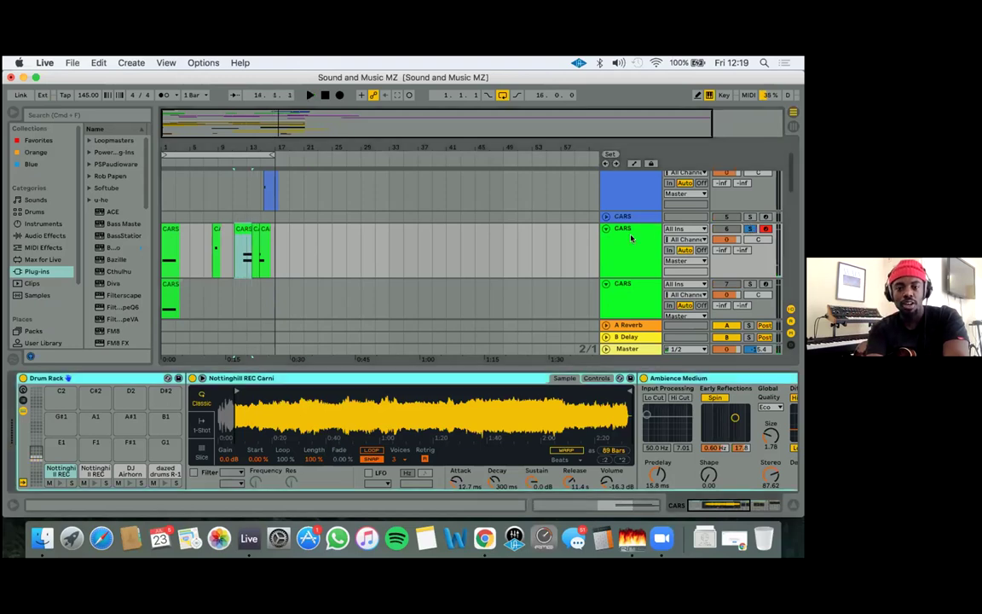
left_click(35, 467)
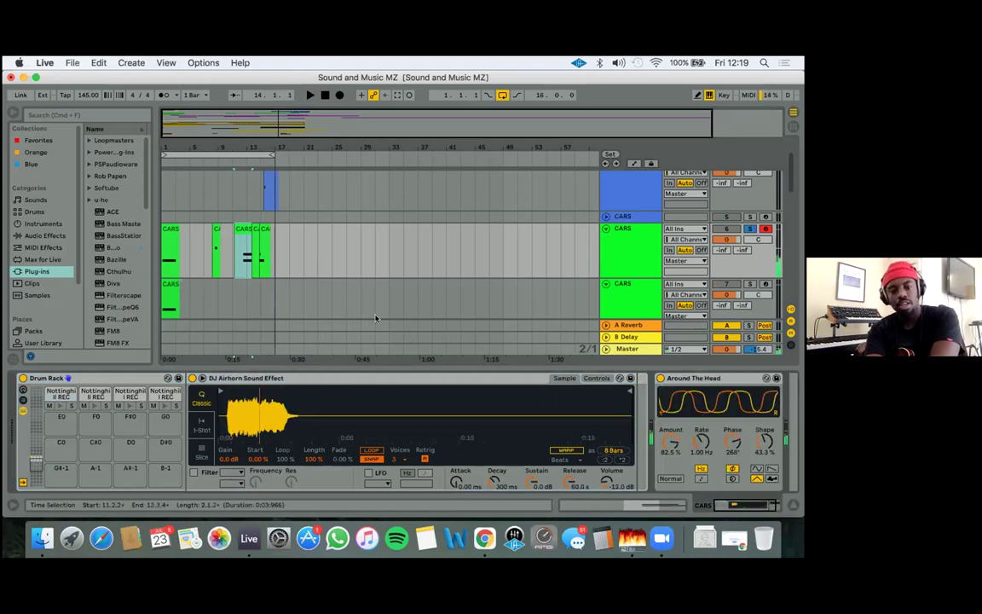
key("space")
key("space")
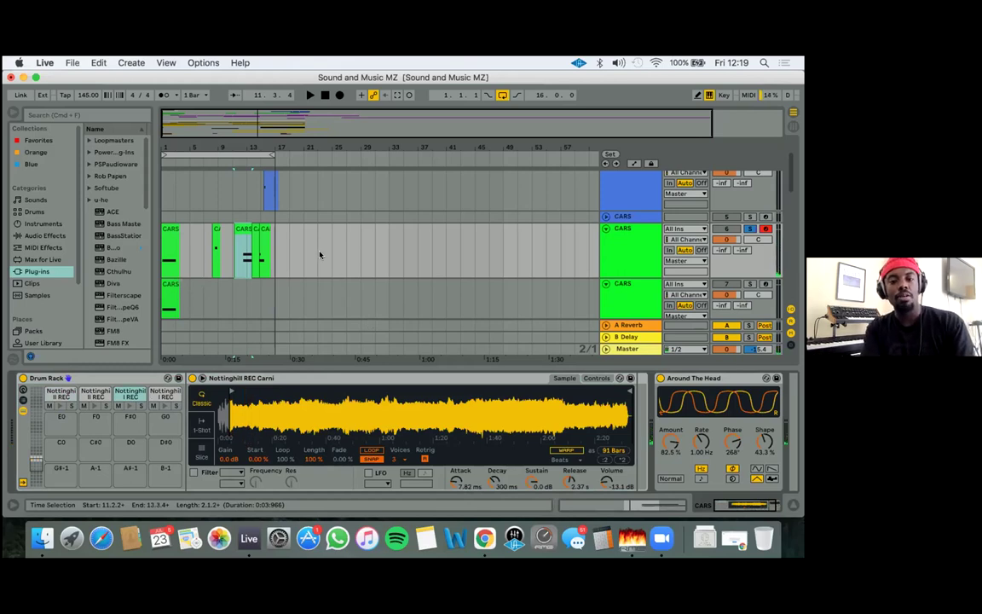
Select the 16-bar loop from bar 1, unsolo CARS track 6, and play the full arrangement
scroll(320, 254, "down", 5)
scroll(319, 254, "right", 3)
scroll(320, 254, "up", 5)
scroll(319, 254, "left", 2)
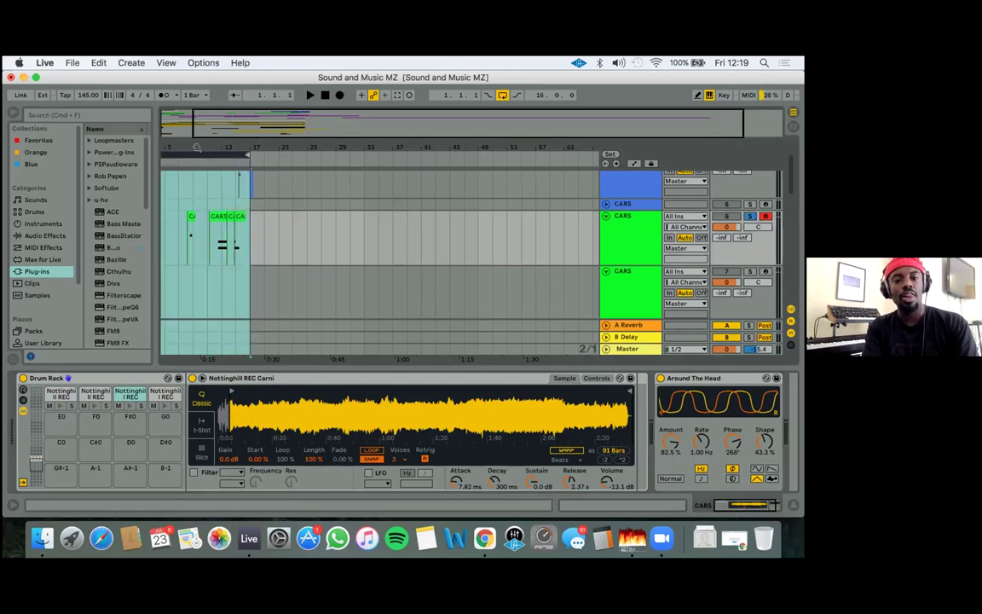
scroll(426, 213, "left", 2)
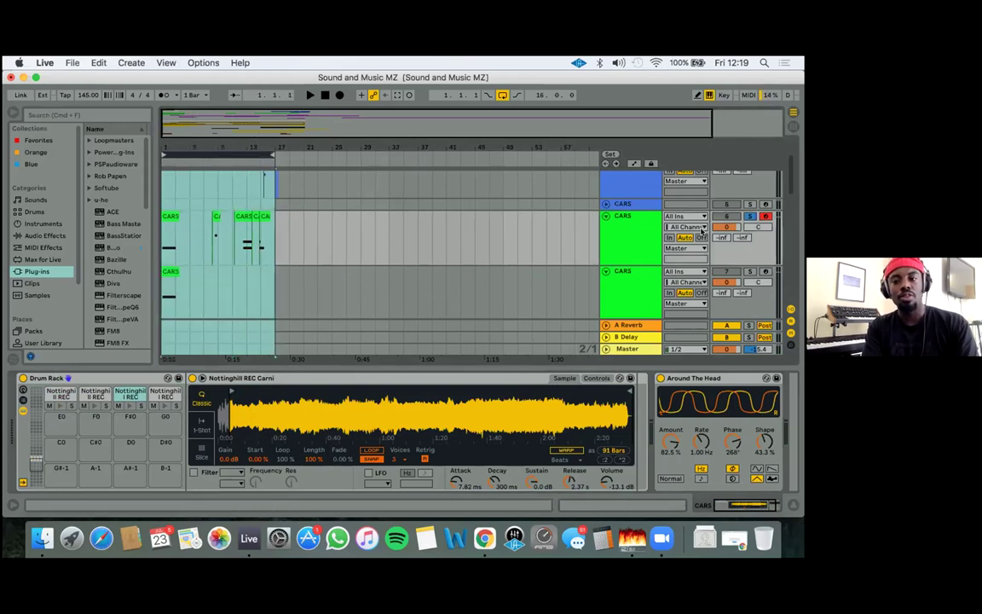
left_click(726, 204)
key("space")
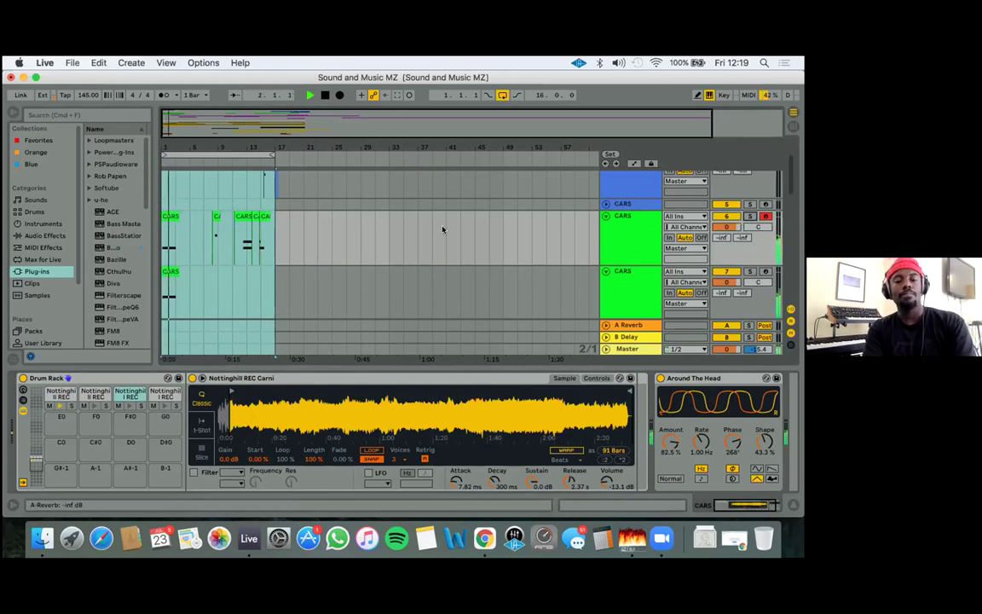
Look over the tracks from the Echo Racks down to the field recordings and guitars while the arrangement plays
scroll(279, 244, "down", 2)
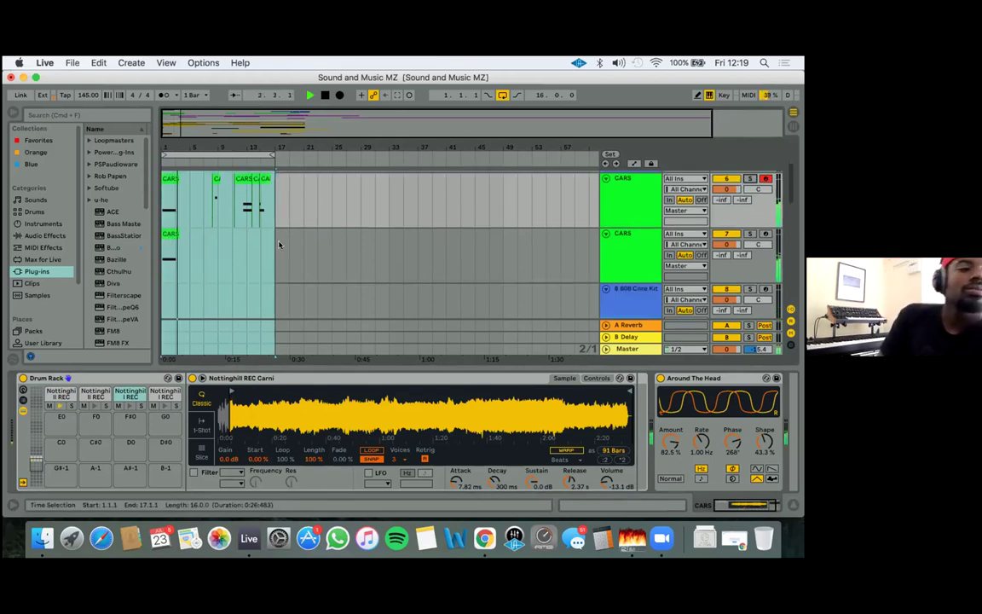
key("XF86AudioRaiseVolume")
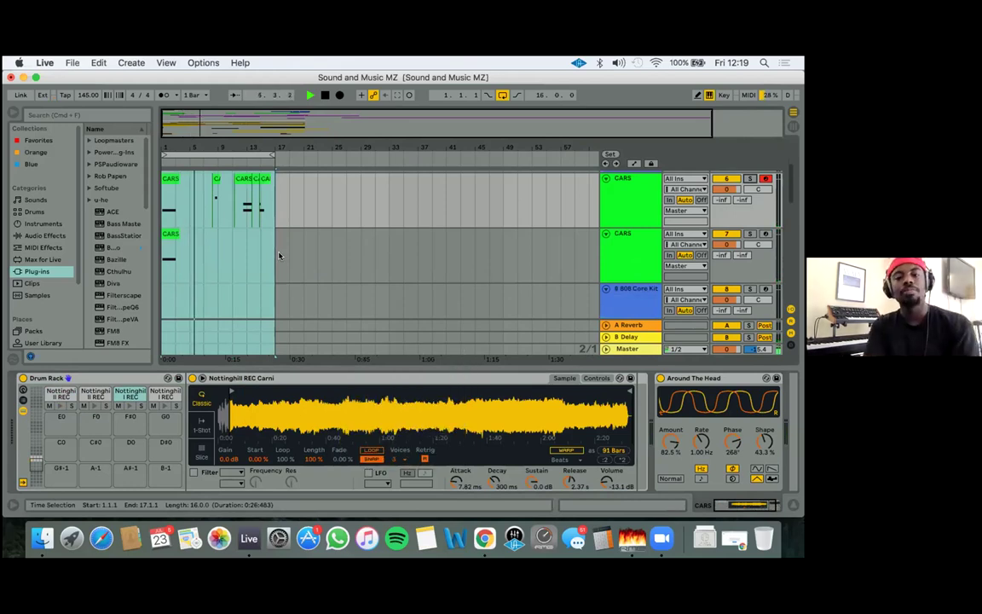
scroll(264, 229, "up", 2)
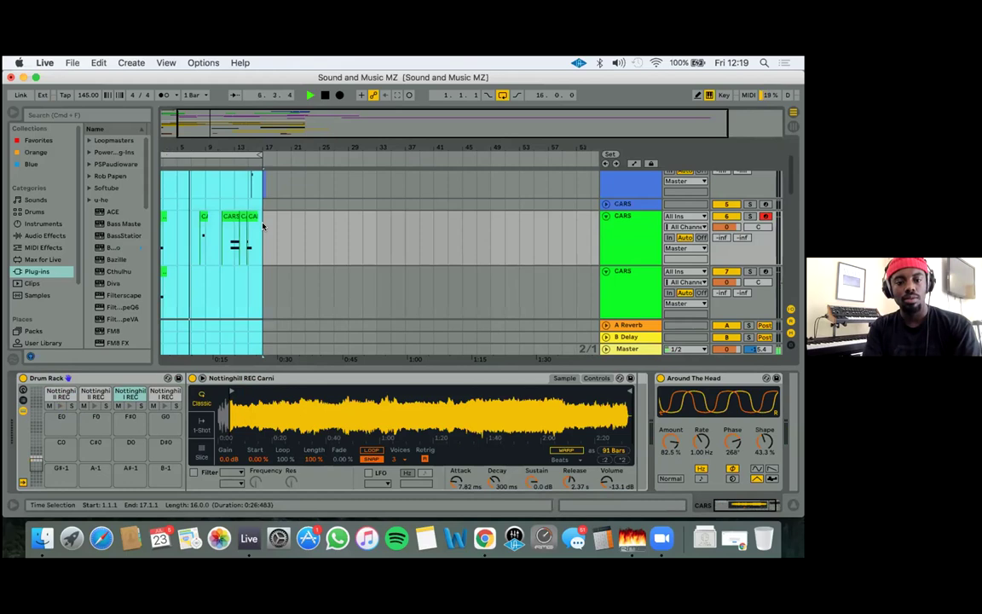
scroll(262, 226, "up", 3)
scroll(263, 226, "up", 3)
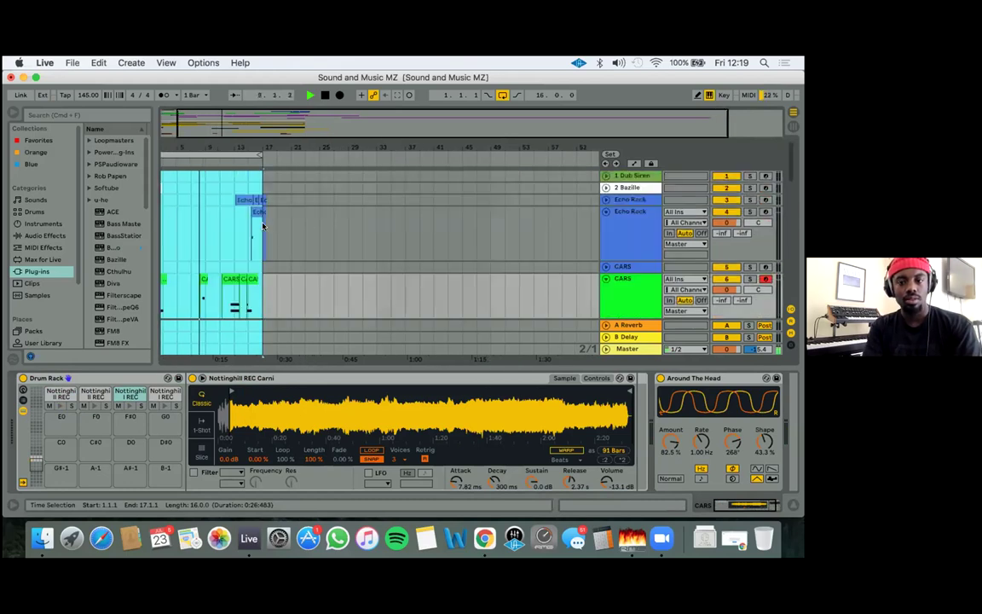
scroll(266, 238, "down", 5)
scroll(281, 235, "down", 5)
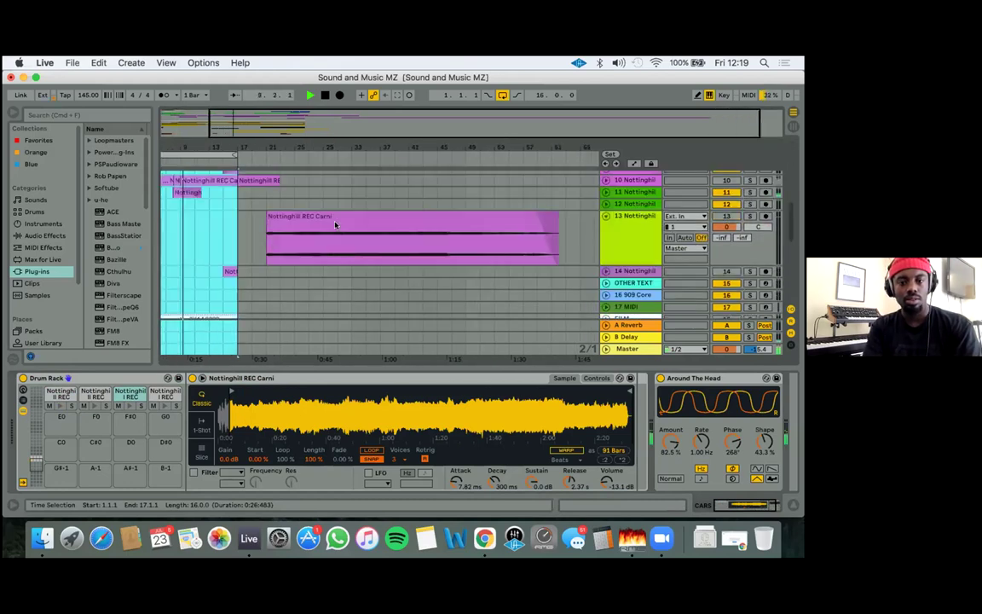
scroll(499, 275, "down", 5)
scroll(554, 247, "down", 5)
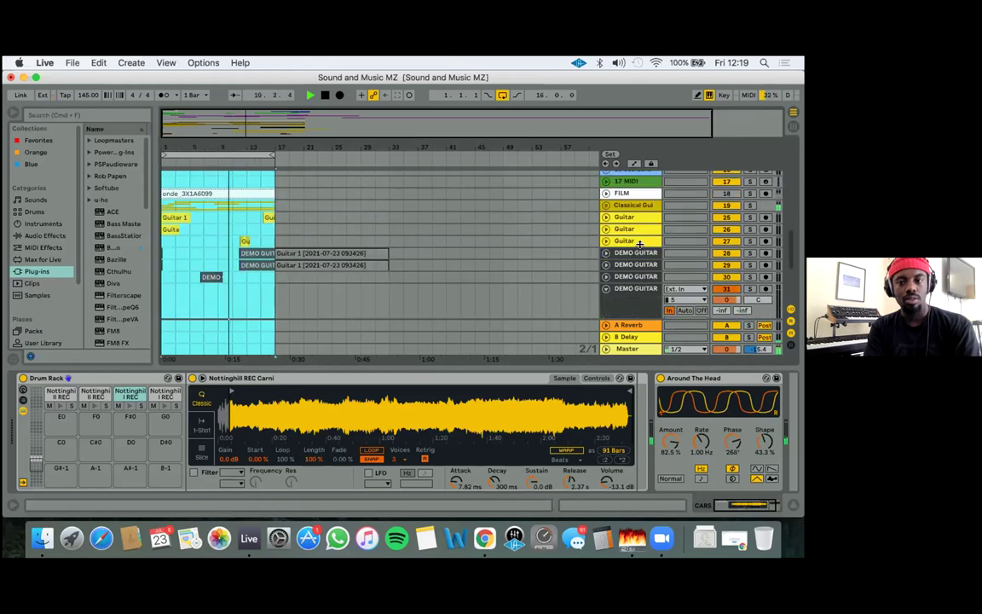
Unfold the FILM track, place the insert marker at 7.1.1 on the 17 MIDI track, and stop playback
left_click(633, 218)
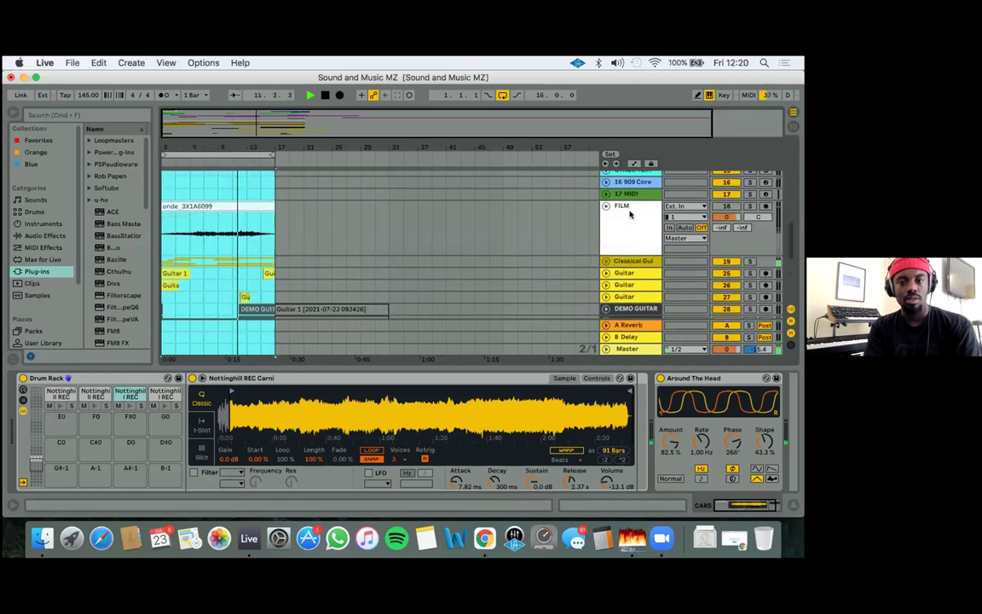
left_click(641, 226)
left_click(212, 195)
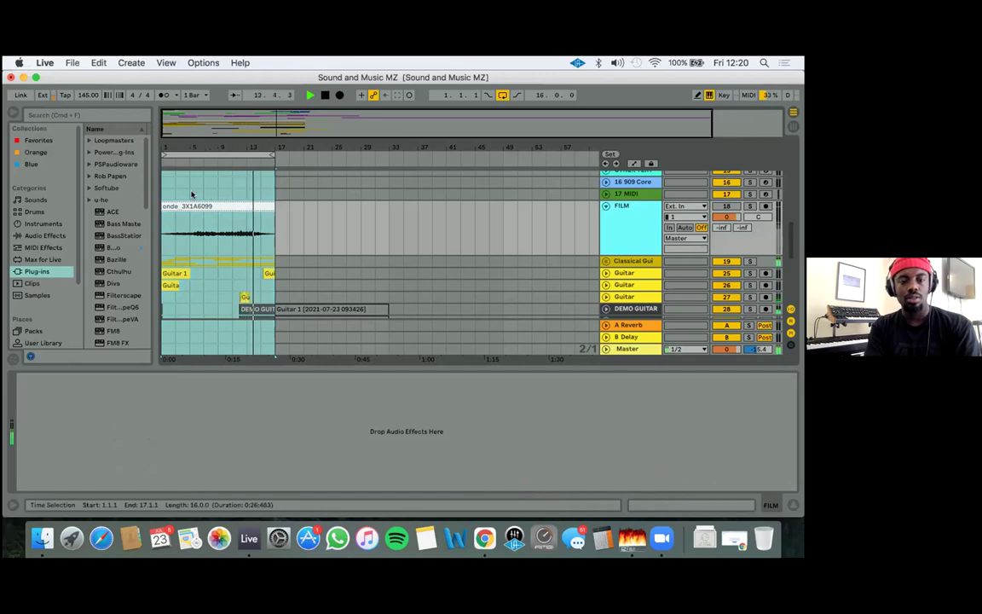
left_click(193, 195)
left_click(194, 195)
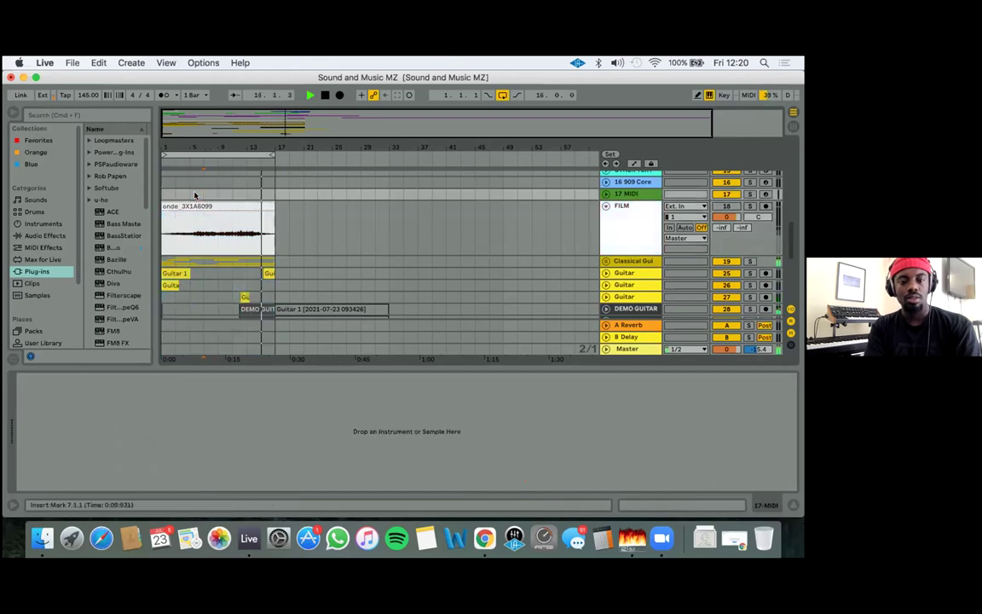
key("space")
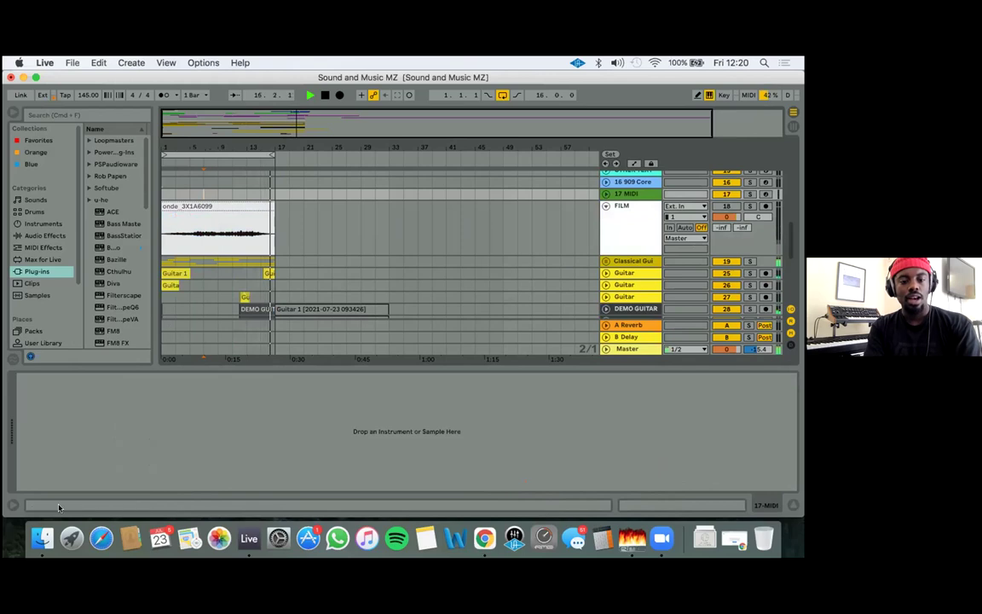
Switch to Finder, preview onde_3X1A6099.mp4 in the Masterclass Stuff folder, and close the preview
left_click(46, 537)
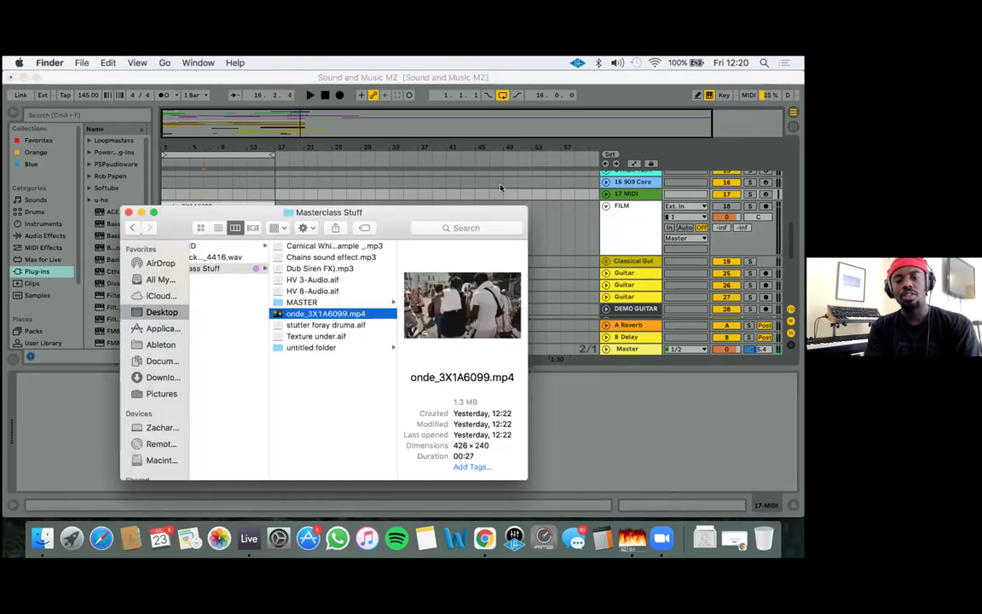
left_click_drag(385, 214, 539, 216)
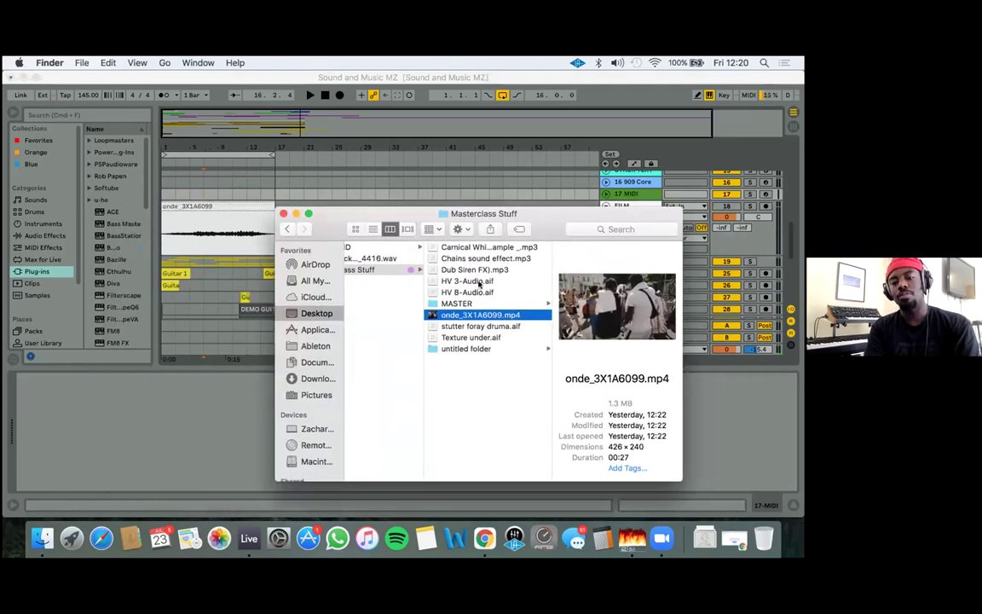
key("space")
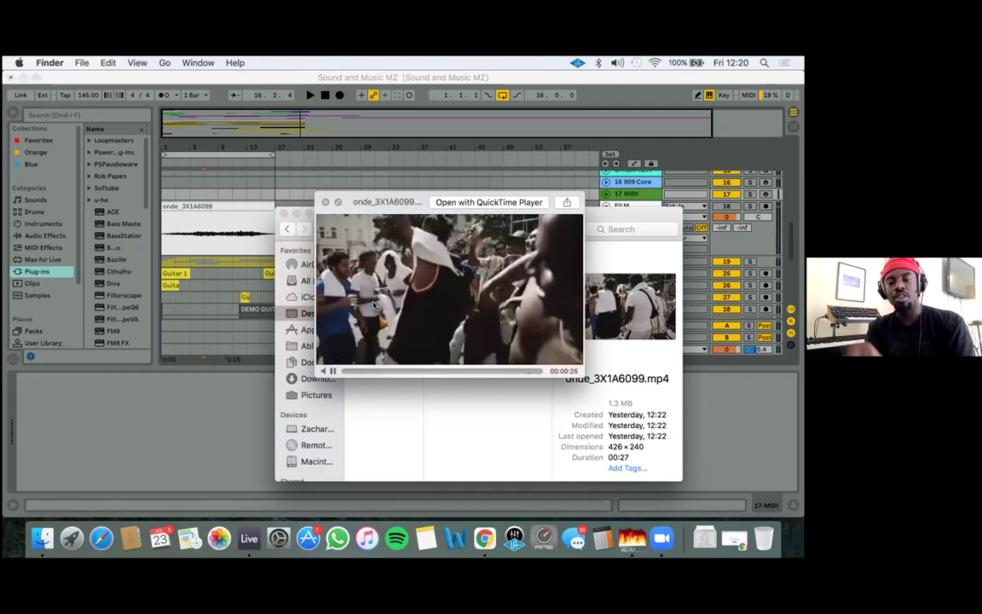
key("space")
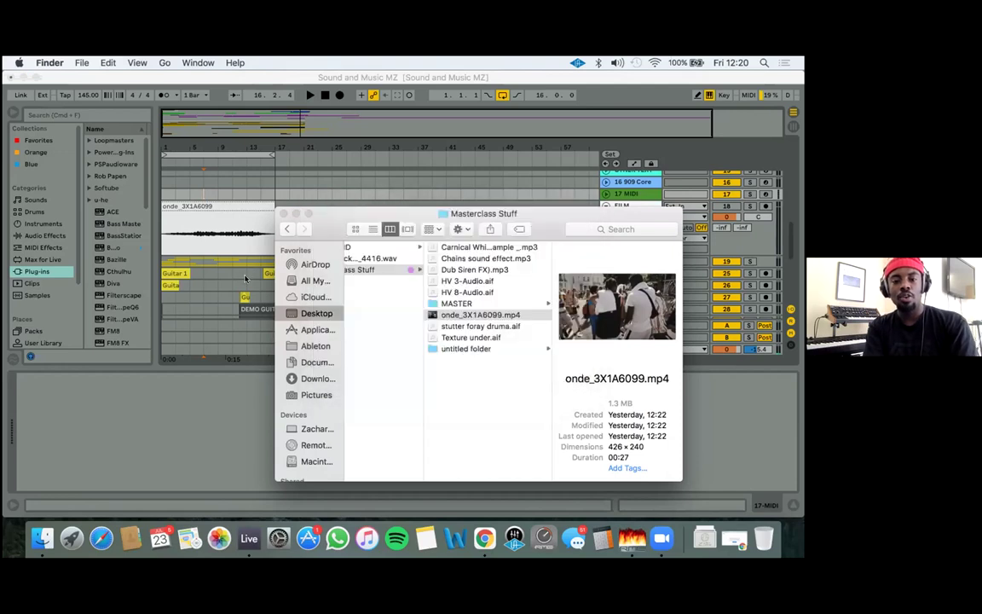
Return to the Live arrangement and play it from 9.1.1 on the FILM track's onde_3X1A6099 clip
left_click(211, 229)
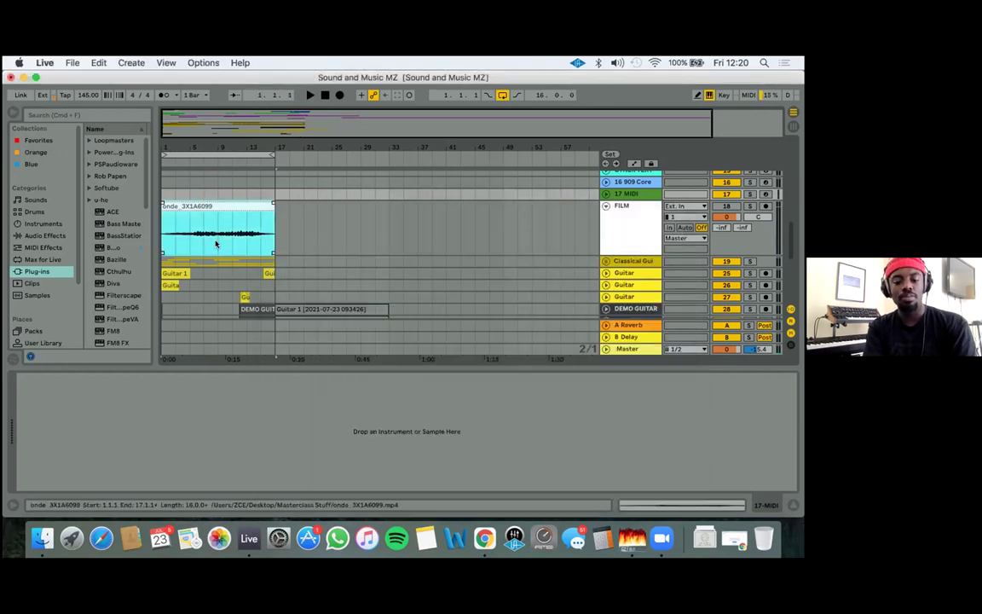
left_click(217, 234)
key("space")
left_click_drag(242, 287, 218, 254)
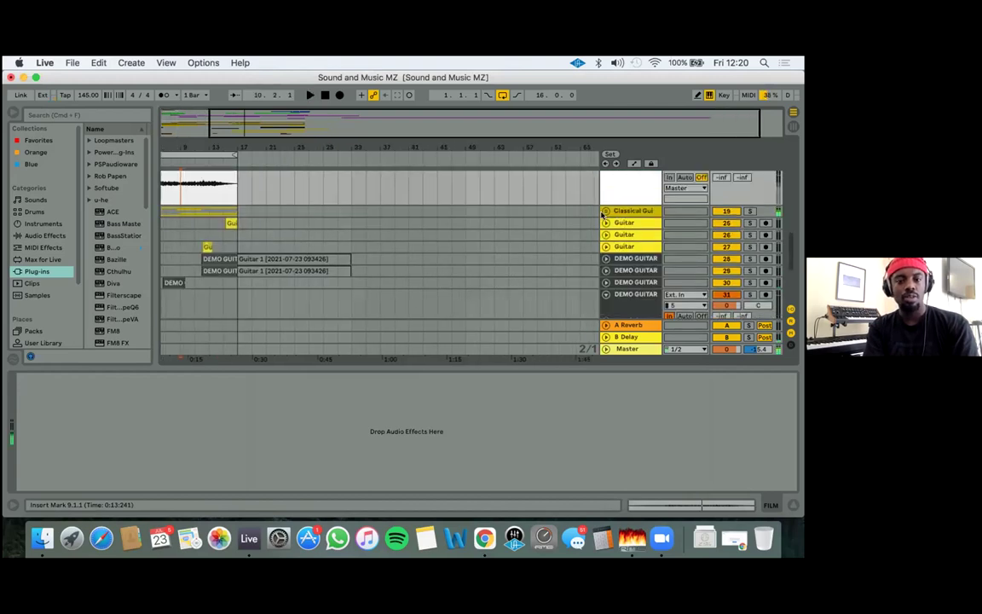
Look through the Classical Guitar group's tracks and the demo, bass guitar and piano tracks below it
key("super+z")
scroll(463, 228, "down", 3)
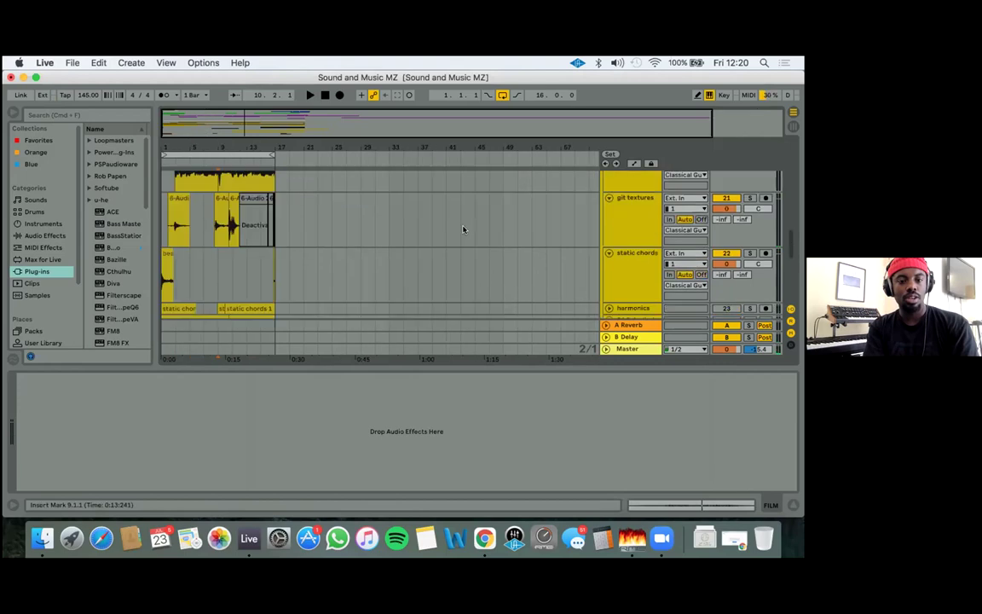
key("super+shift+z")
scroll(367, 223, "down", 5)
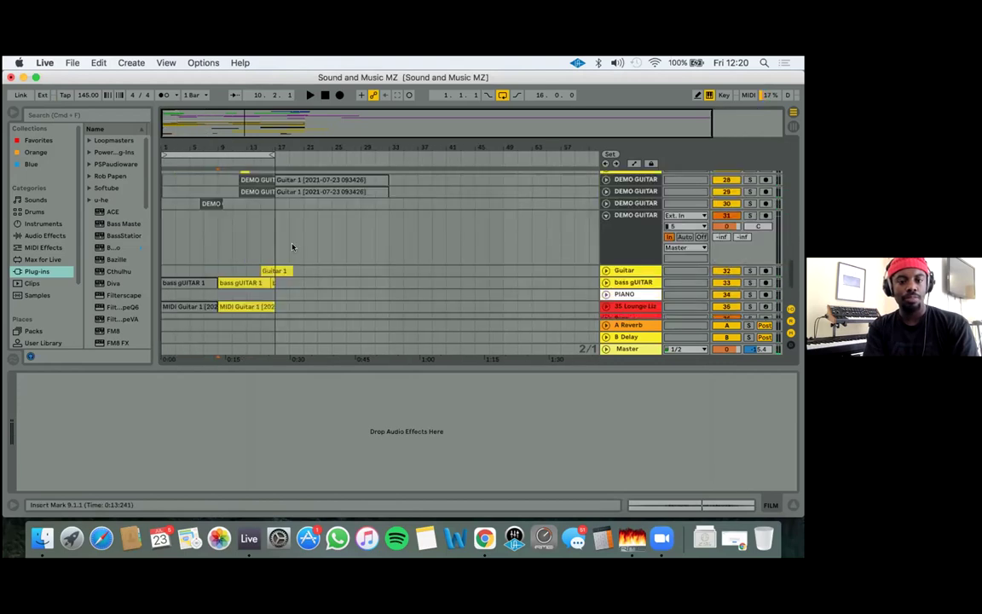
Solo the 35 Lounge Lizard track and play its MIDI Guitar clip from 9.1.1, stopping playback after the audition
scroll(289, 230, "down", 3)
left_click(375, 249)
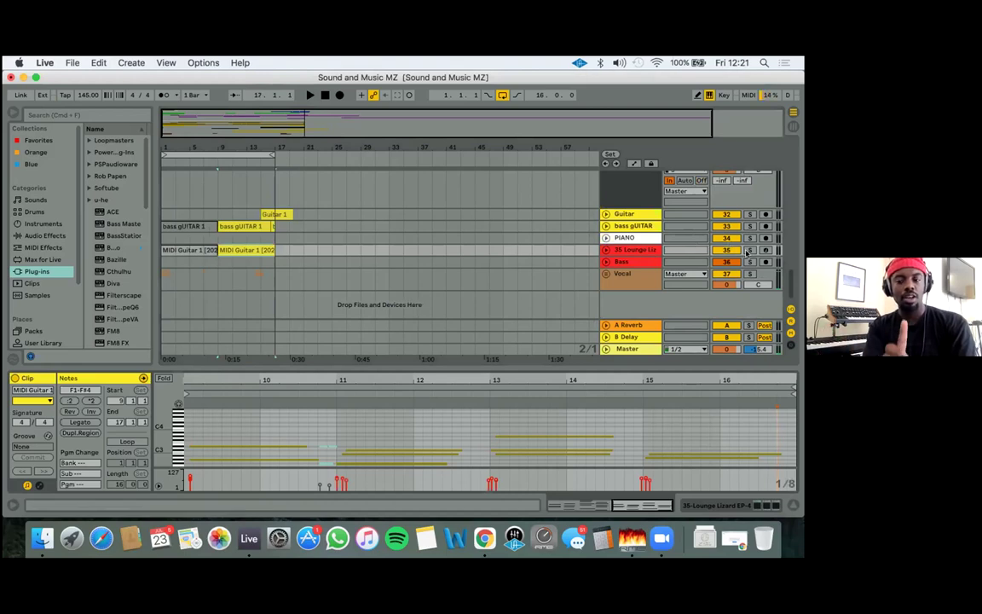
key("space")
left_click_drag(750, 246, 747, 262)
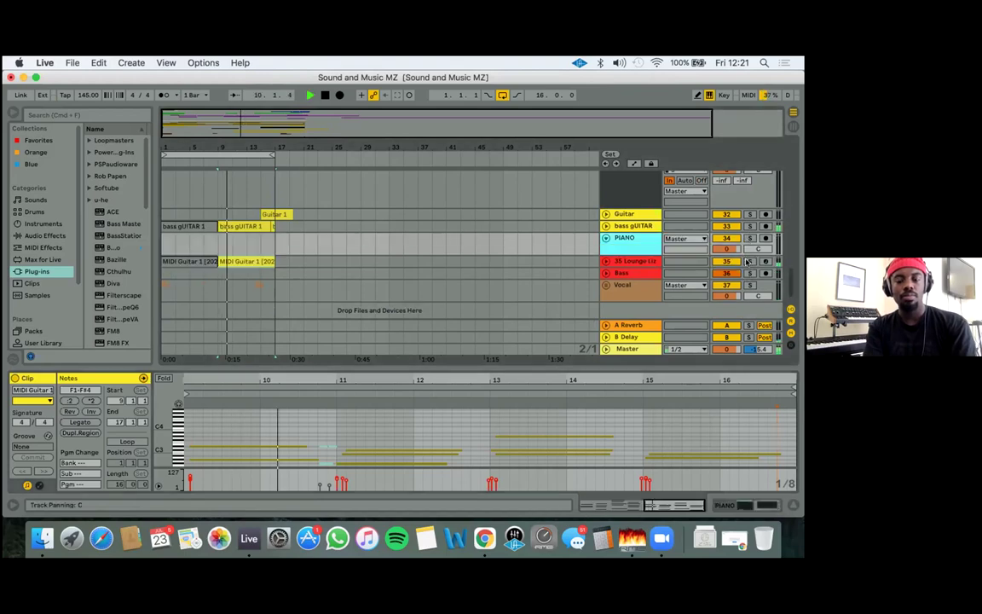
key("space")
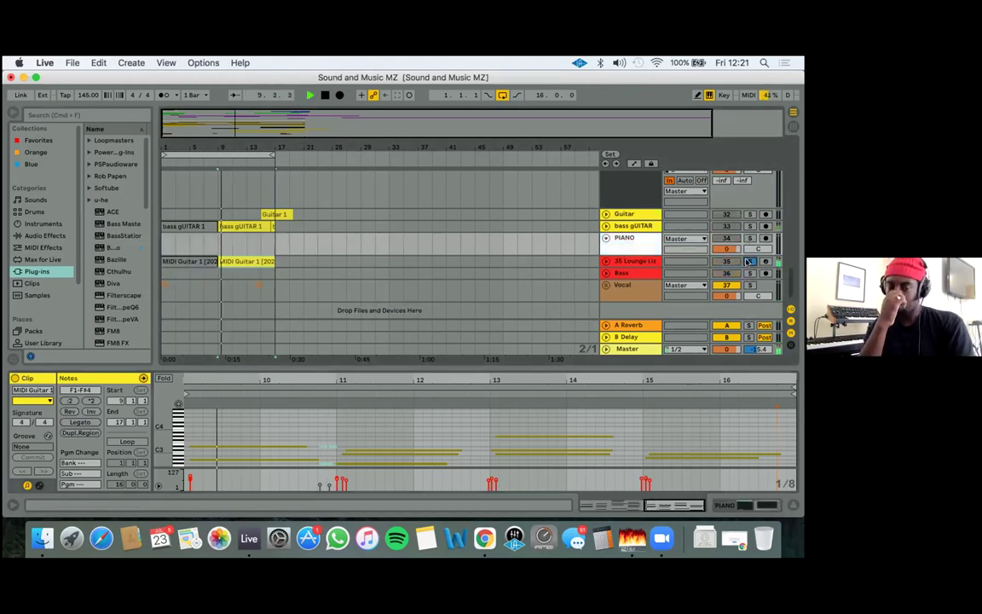
key("space")
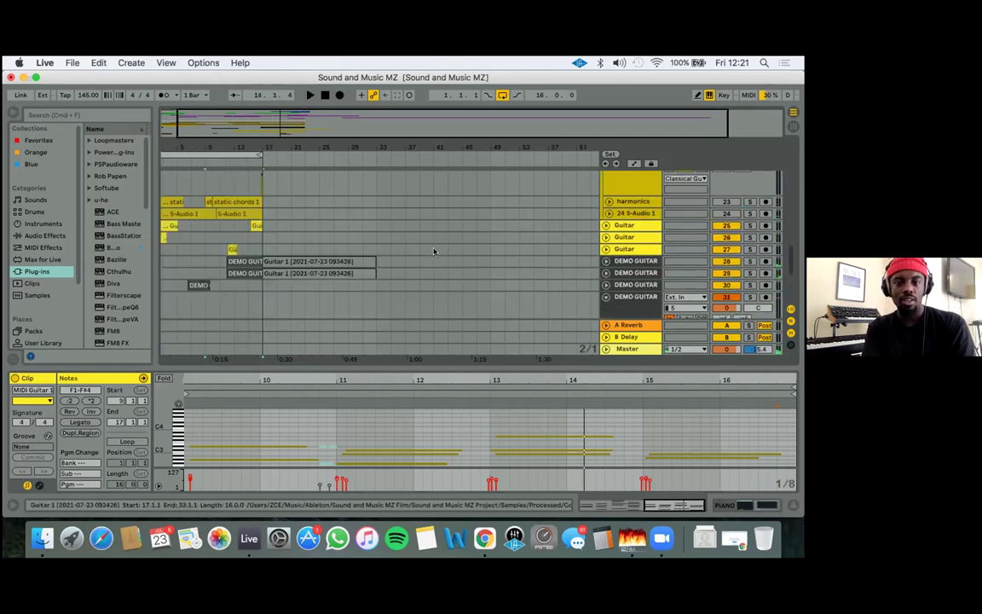
Solo DEMO GUITAR tracks 28 and 29, audition their clips from 12.1.1, and release both solos
left_click(749, 272)
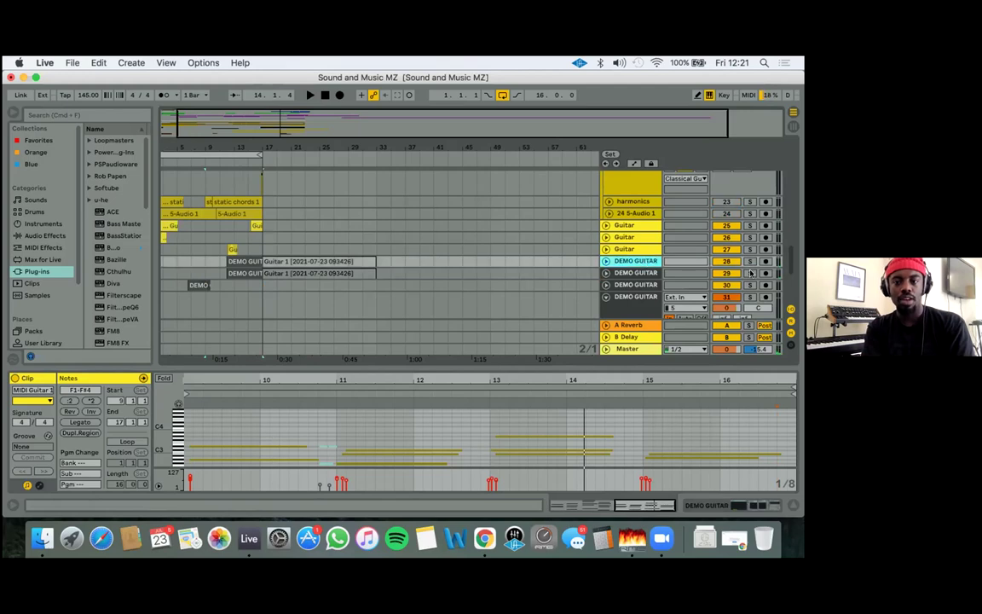
left_click(749, 262, "super")
left_click(253, 261)
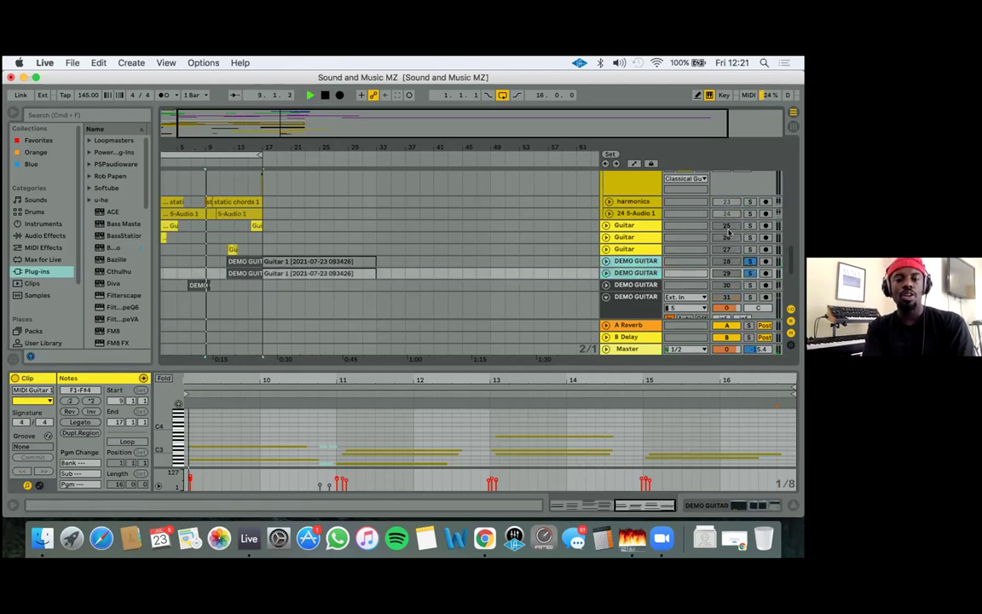
left_click(241, 260)
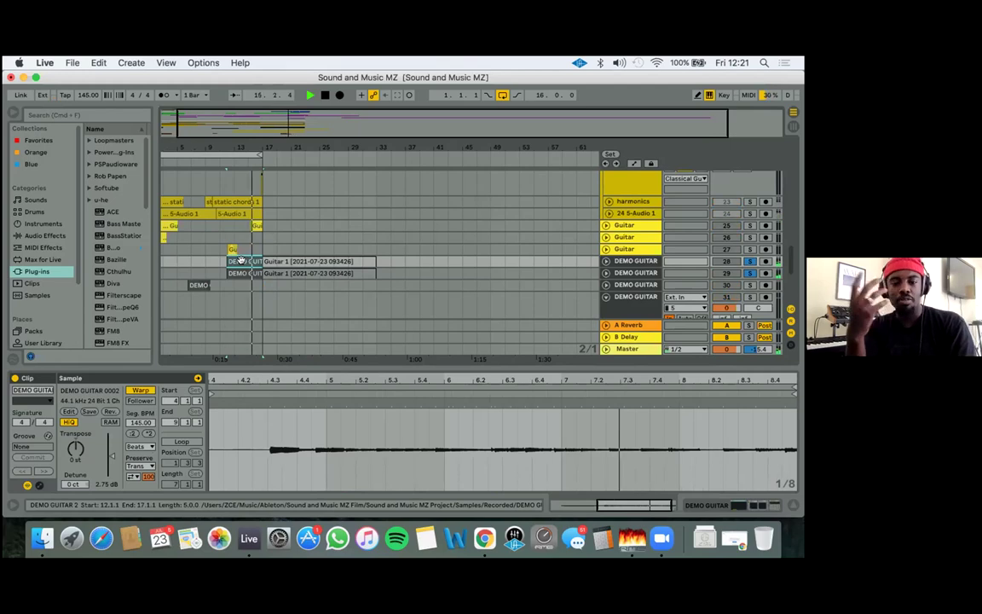
left_click(748, 261)
left_click(748, 261)
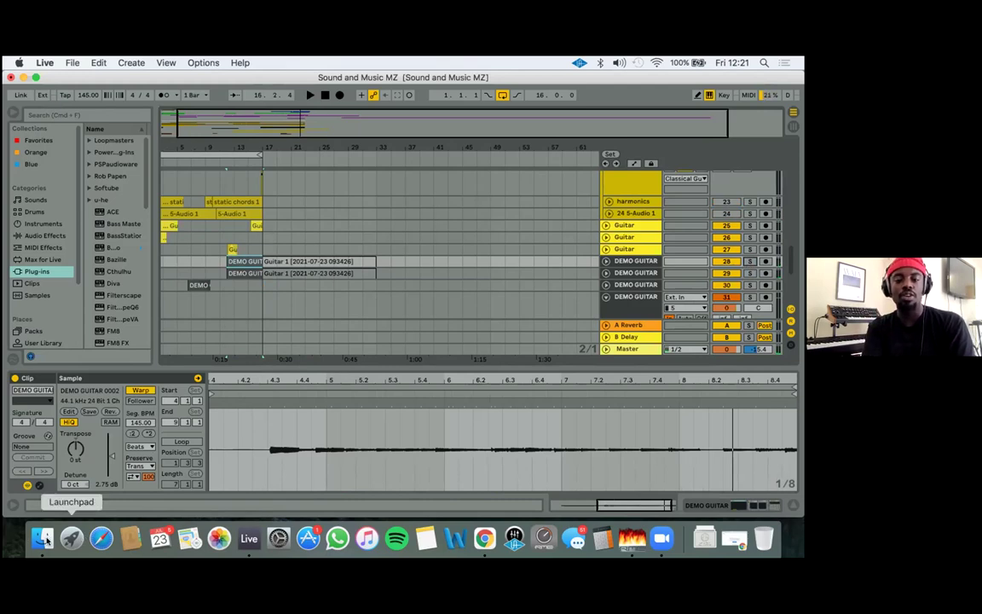
Switch to Finder, play the onde_3X1A6099.mp4 preview in the Masterclass Stuff folder, and close it
key("super+Tab")
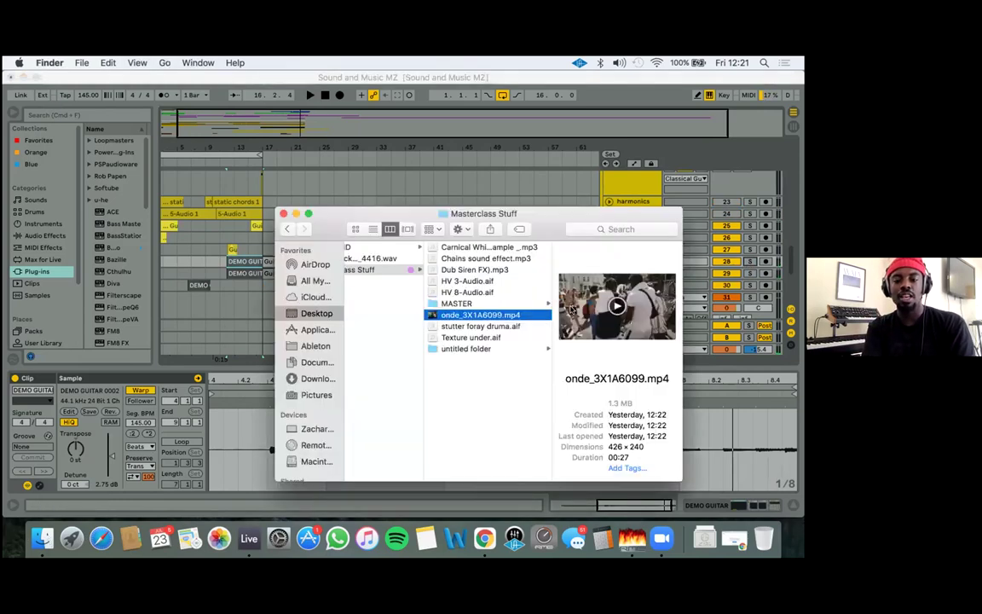
key("space")
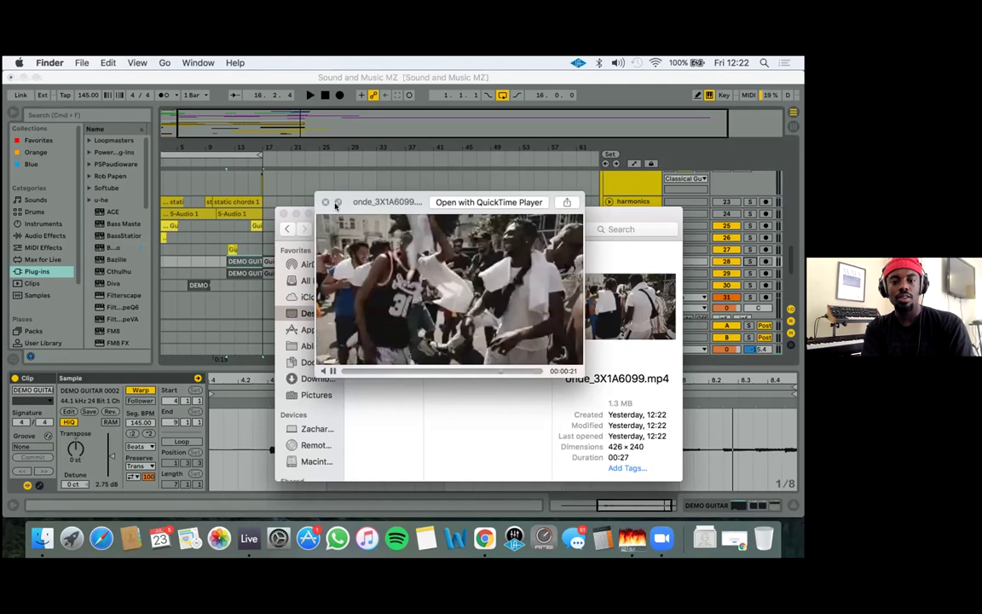
key("space")
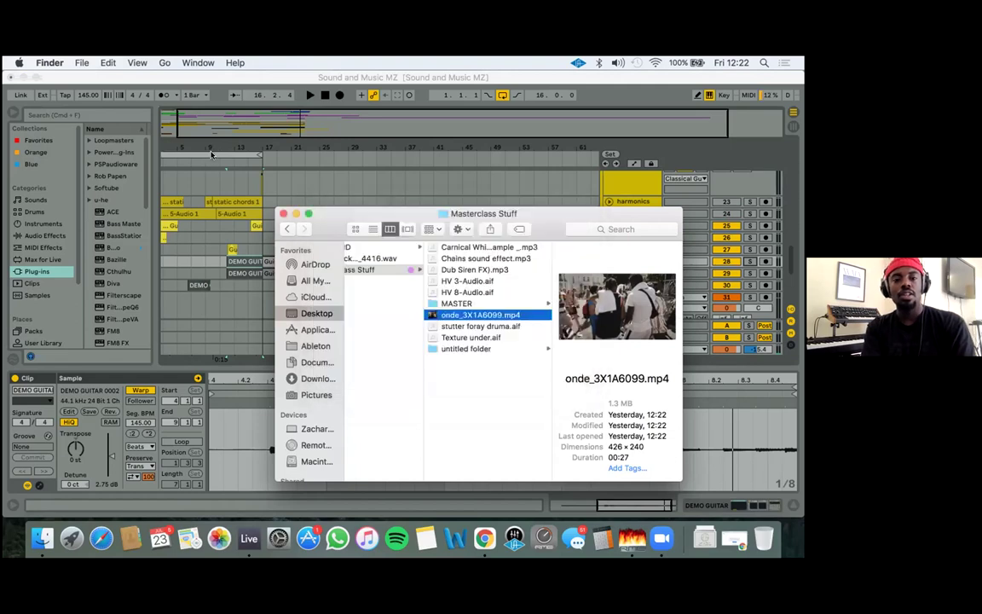
Return to the Live arrangement, select the looped range from 1.1.1 to 17.1.1, and place the insert marker at 13.1.1 on the 9 dazed drums track
left_click(218, 145)
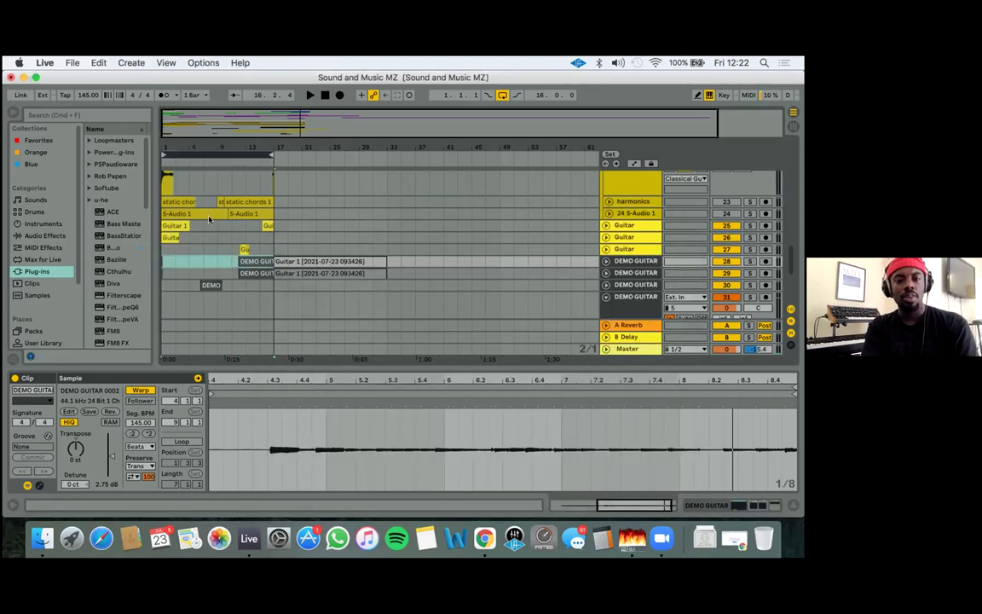
key("super+a")
key("z")
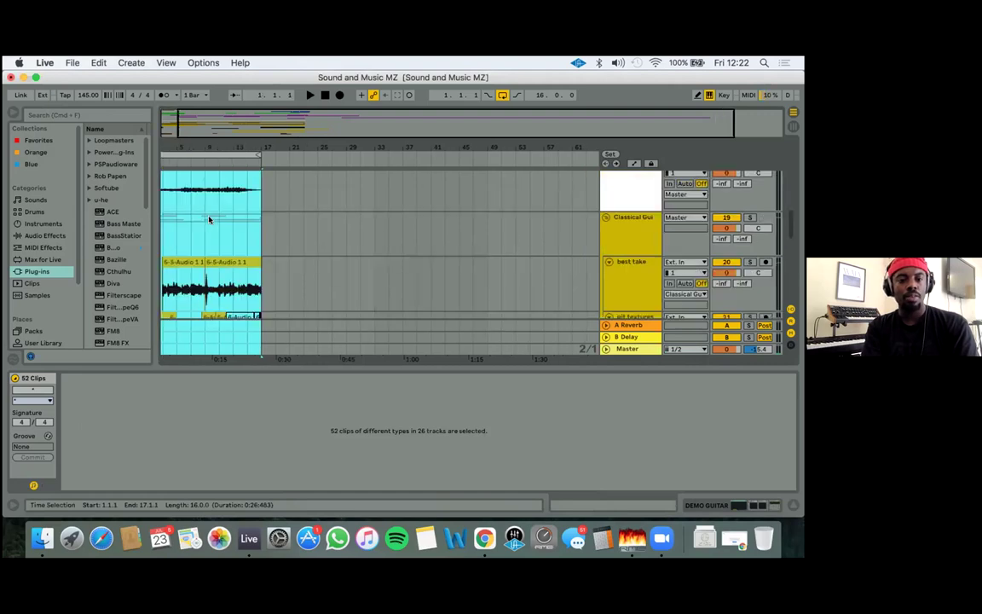
key("x")
key("z")
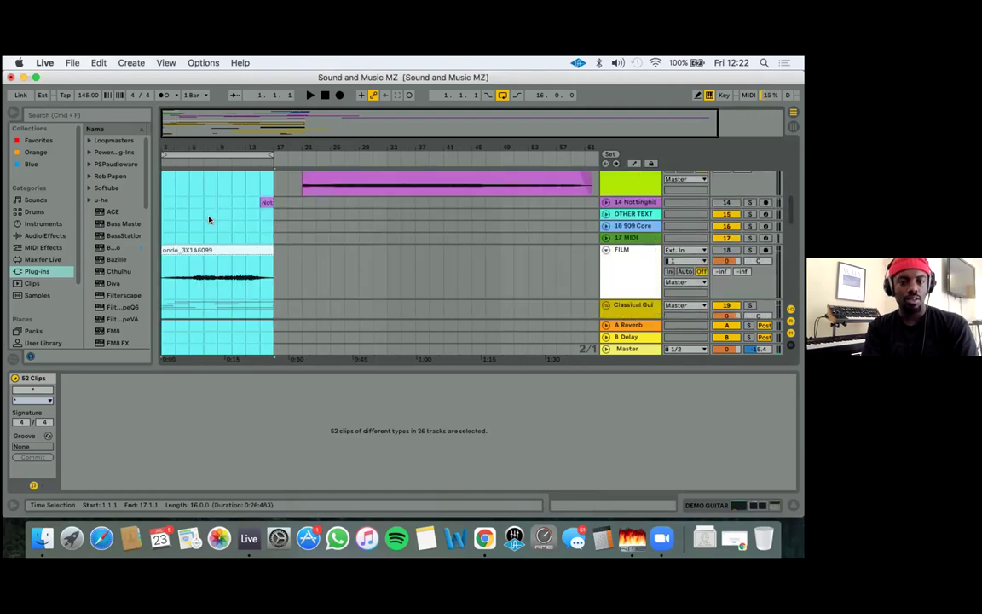
key("x")
left_click(220, 212)
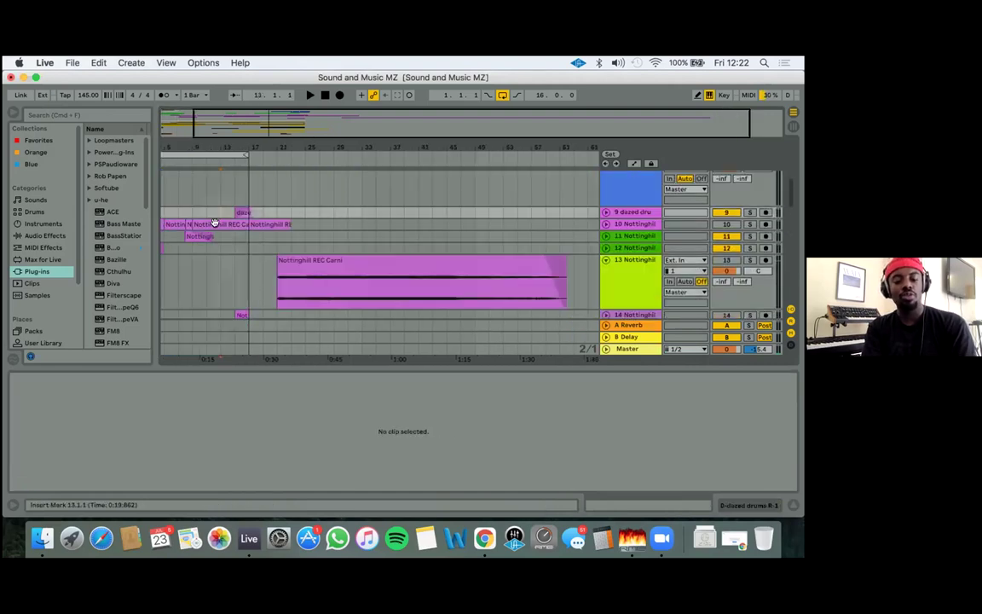
Show the video window, play from 13.1.1, and extend the arrangement loop to 18 bars
key("super+alt+v")
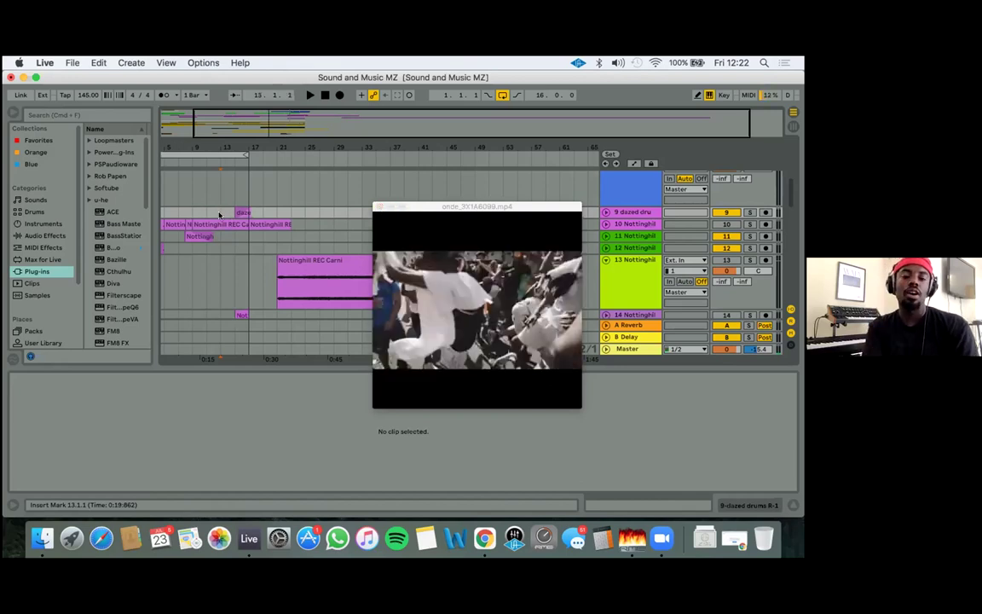
key("space")
left_click_drag(220, 212, 256, 211)
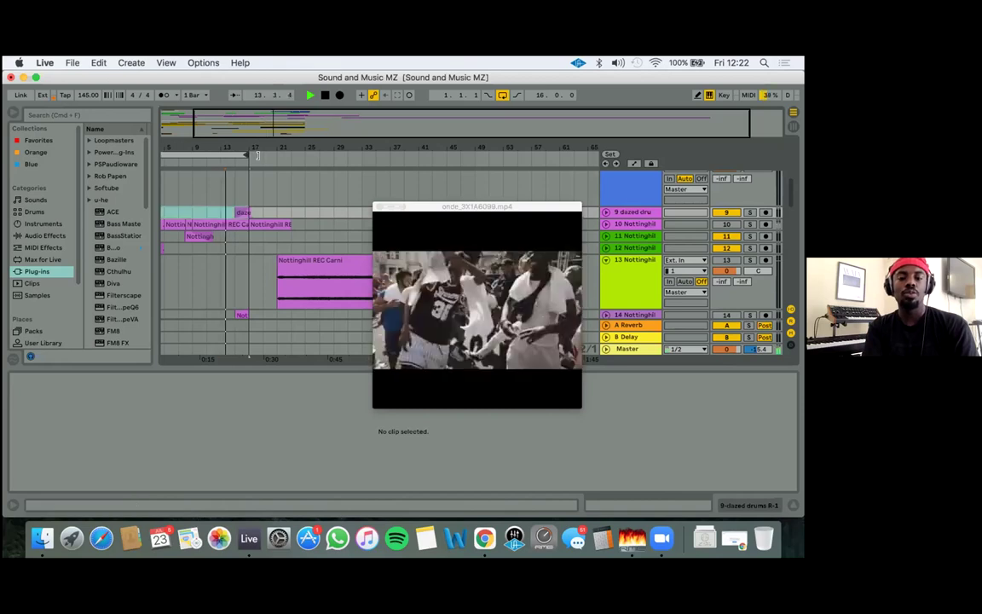
Solo the 9 dazed drums track and audition its clip at 2.1.1 against the film
left_click(237, 213)
left_click(237, 212)
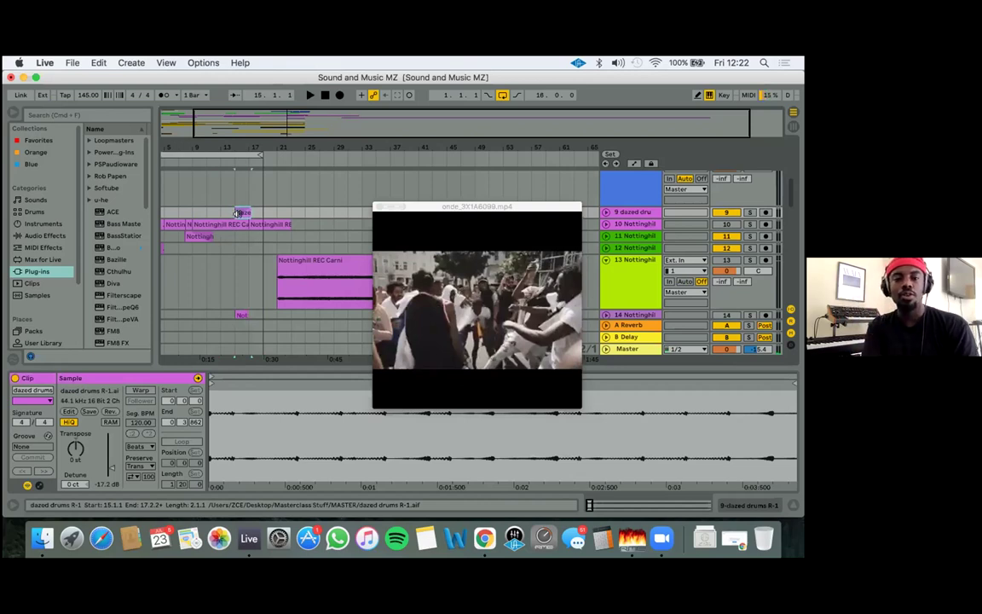
scroll(171, 211, "left", 3)
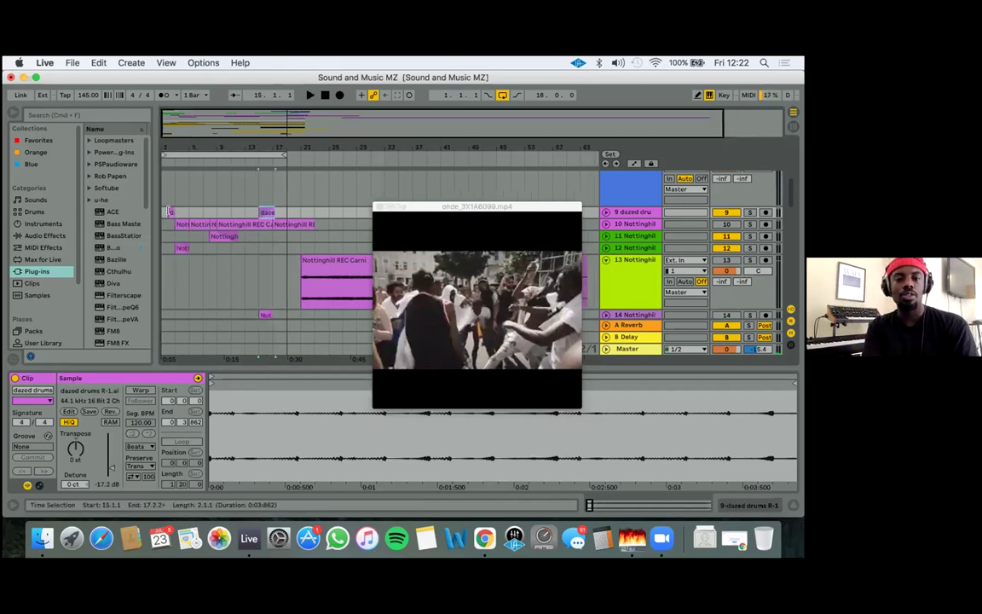
left_click(170, 212)
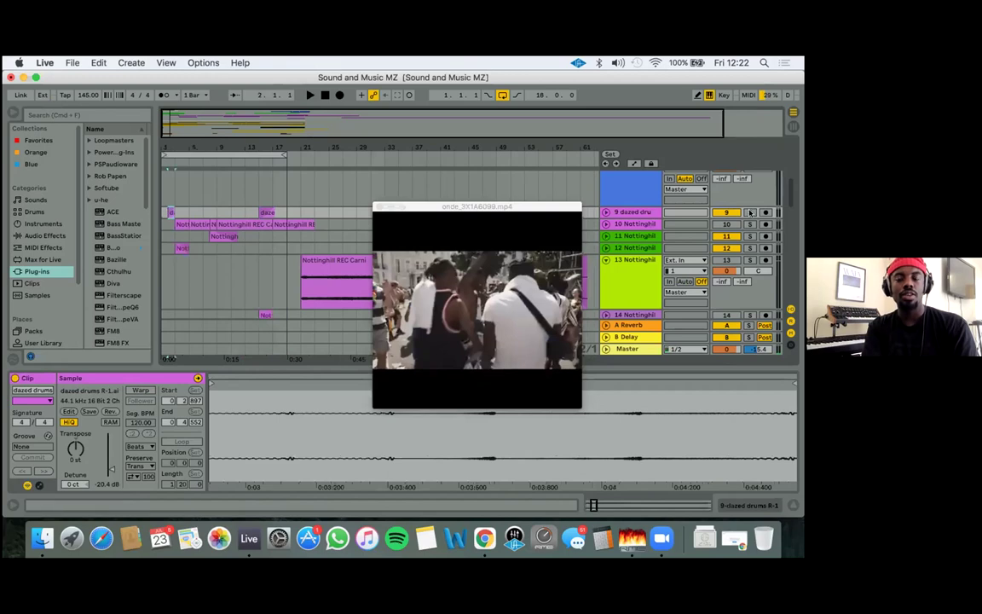
key("space")
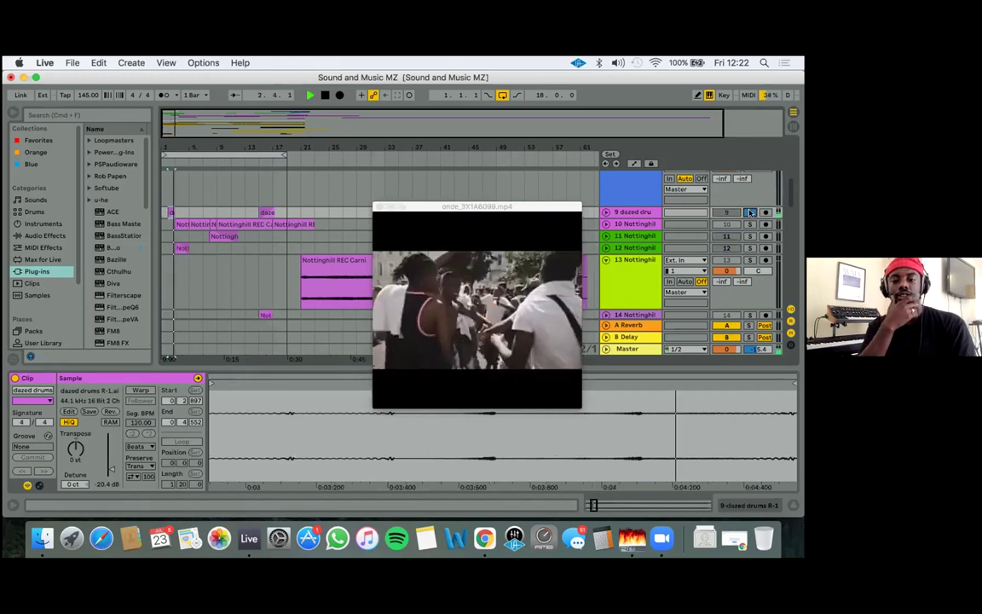
key("space")
key("space")
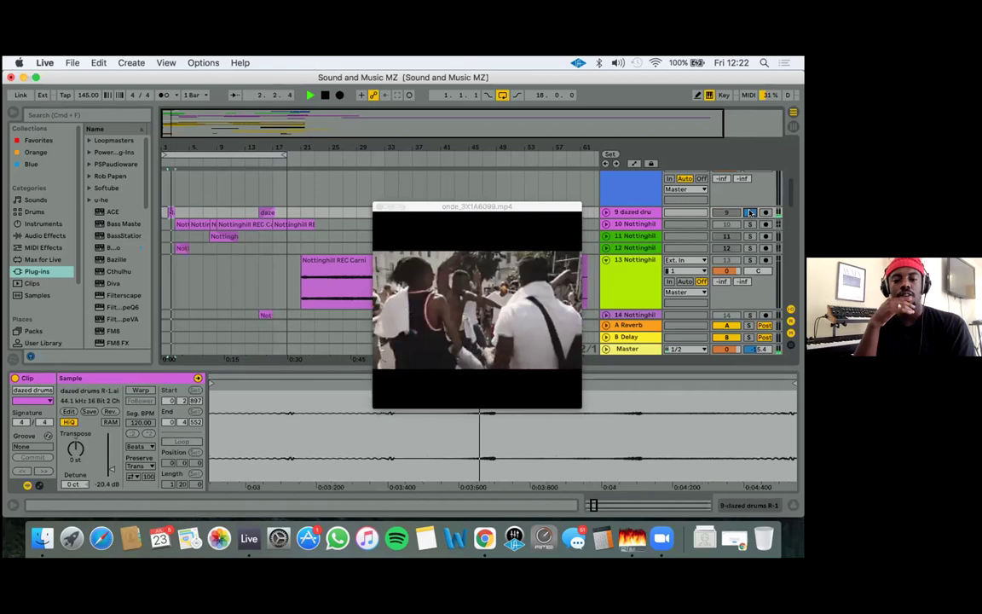
left_click(750, 212)
key("space")
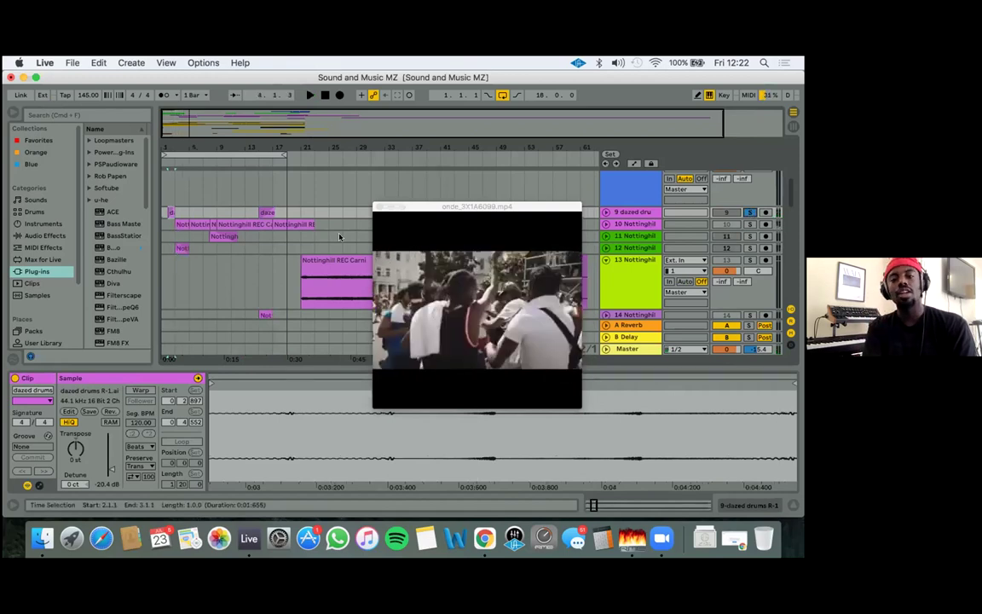
Play the soloed dazed drums clip from 15.1.1 to the end of the film, stop, and clear the clip selection
key("space")
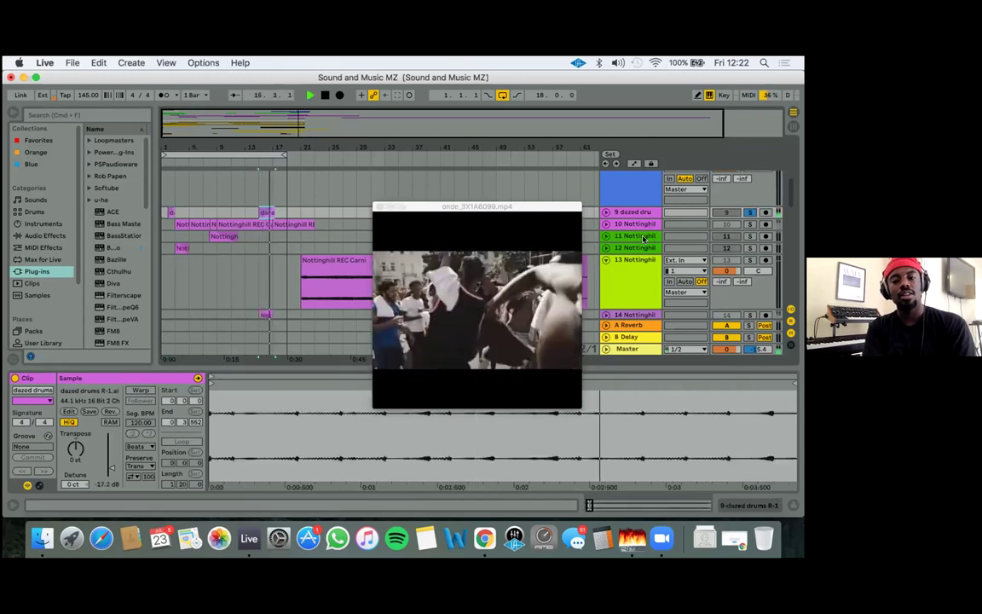
key("space")
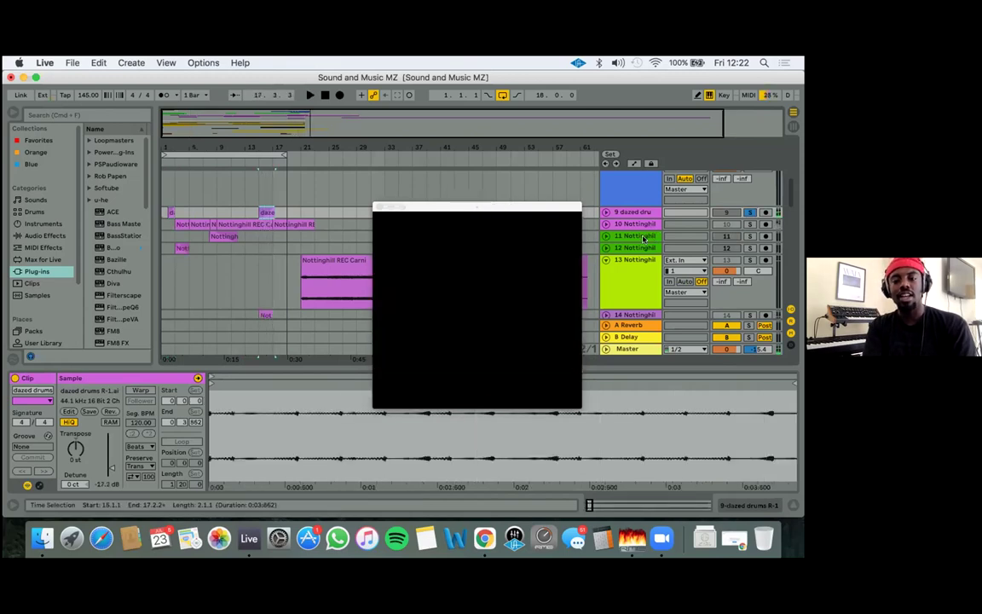
left_click(249, 213)
key("space")
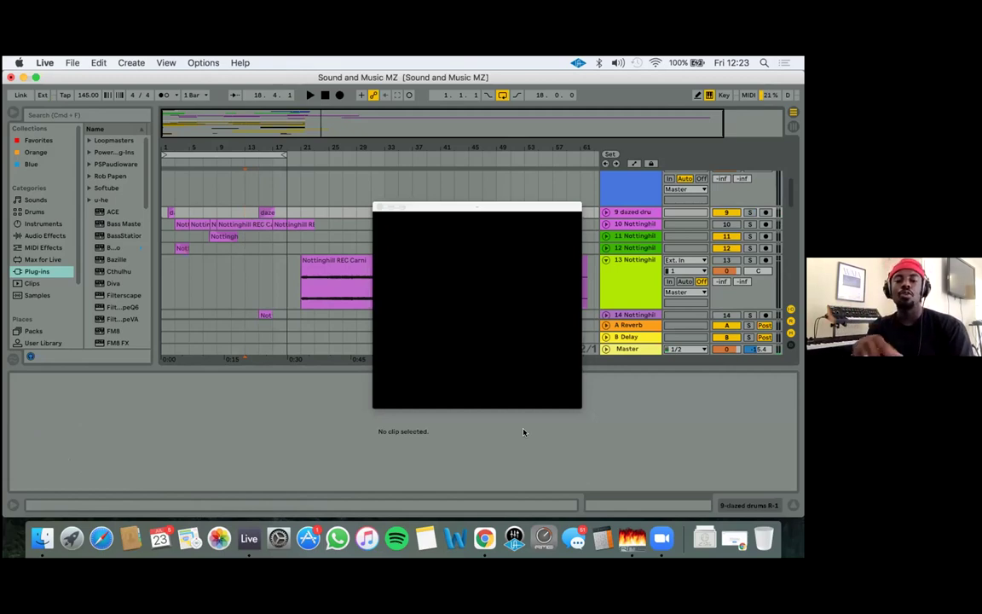
Replay the dazed drums clip from 15.1.1 with the full mix, unfold its track, and audition it again
left_click(263, 212)
key("space")
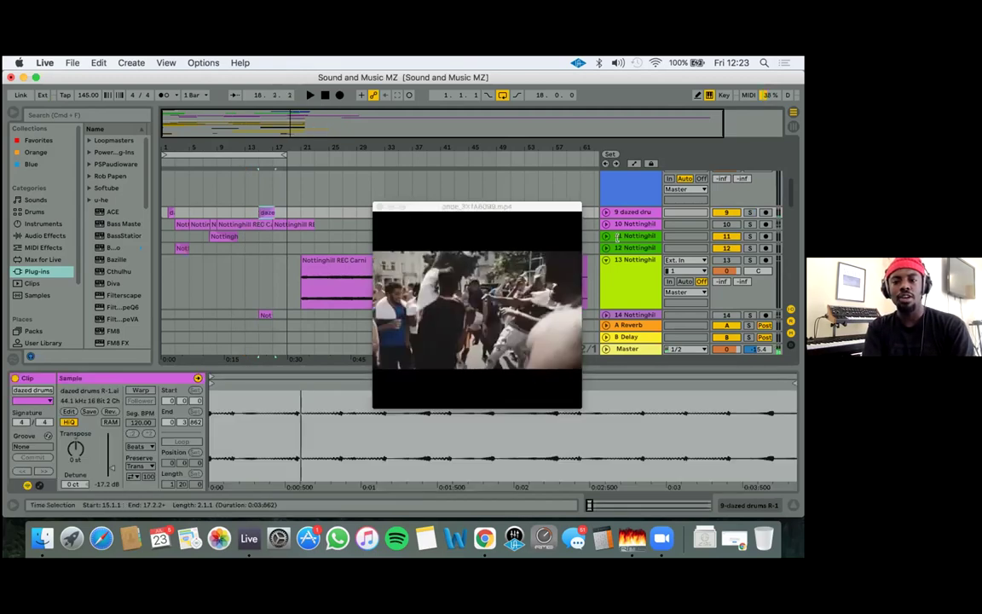
left_click(605, 212)
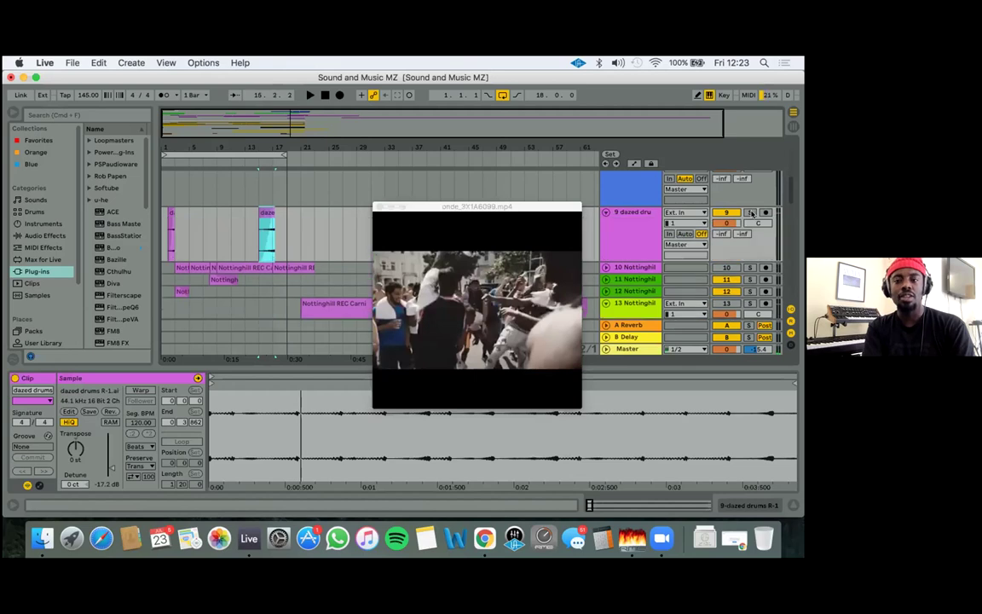
key("space")
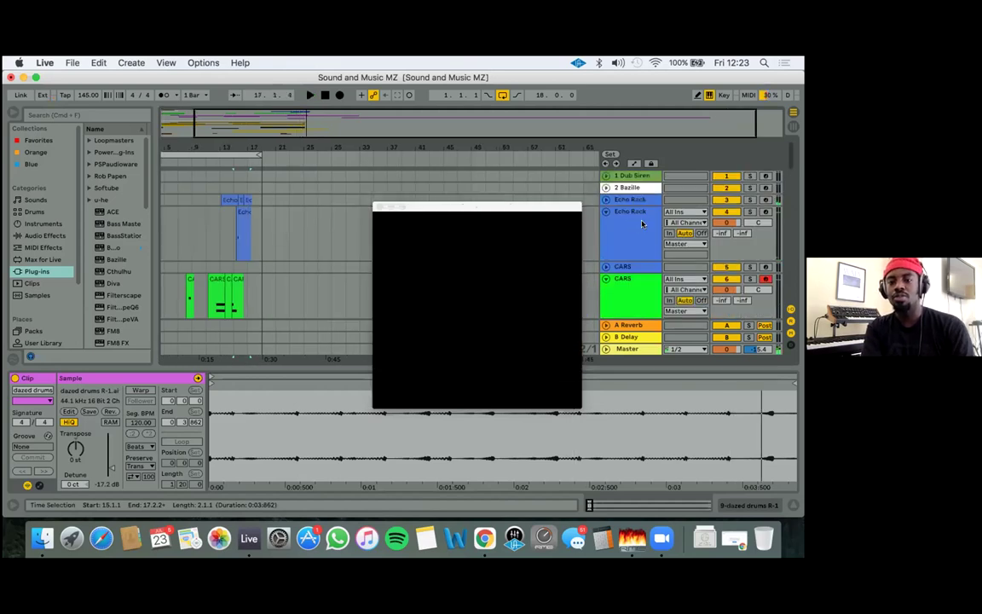
Select the Echo Rack clip on track 4 and audition its DJ Airhorn note from 15.2.3 against the film
left_click(642, 223)
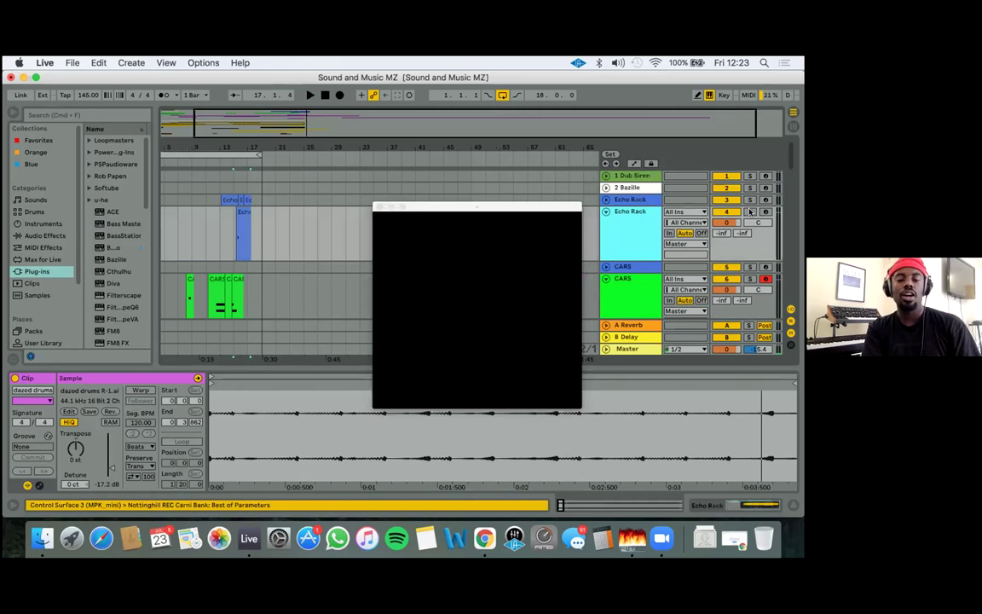
left_click(238, 243)
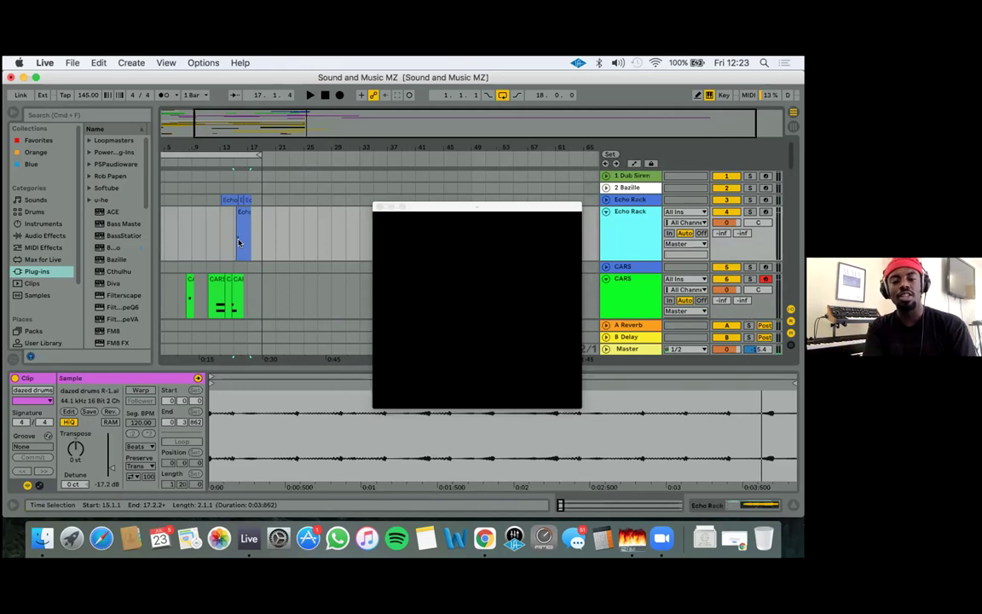
left_click(237, 224)
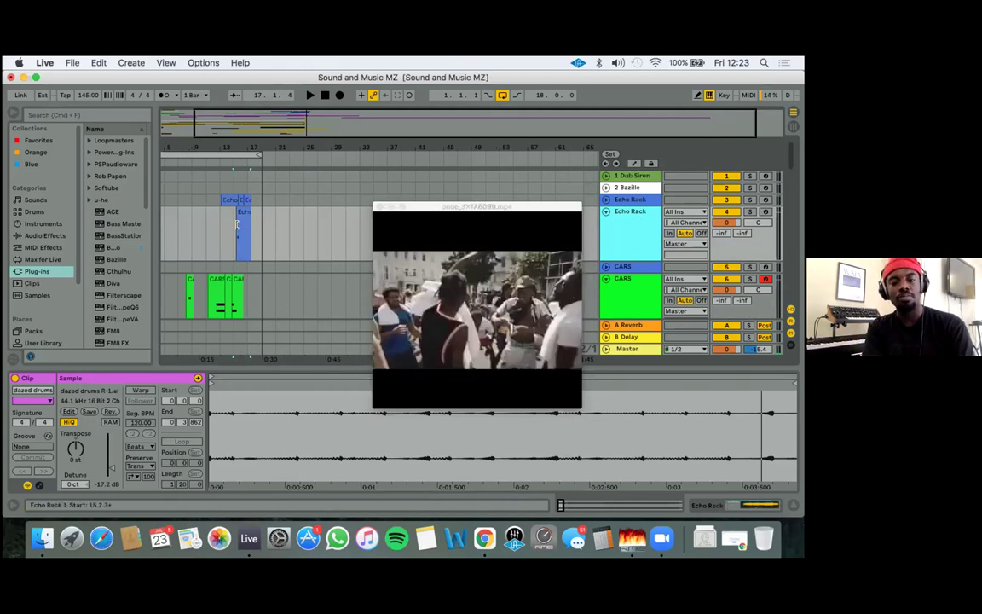
left_click(237, 224)
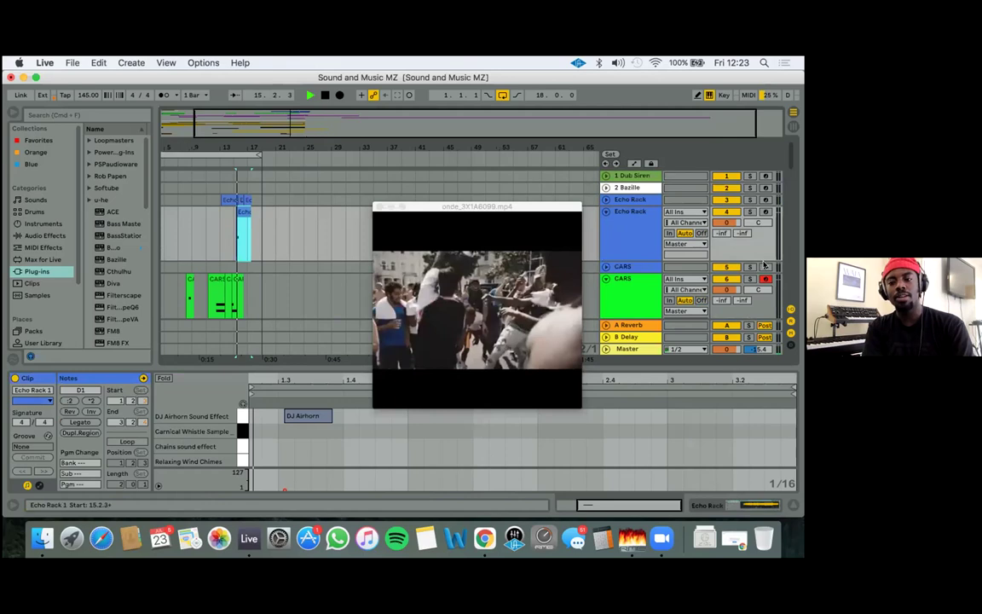
key("space")
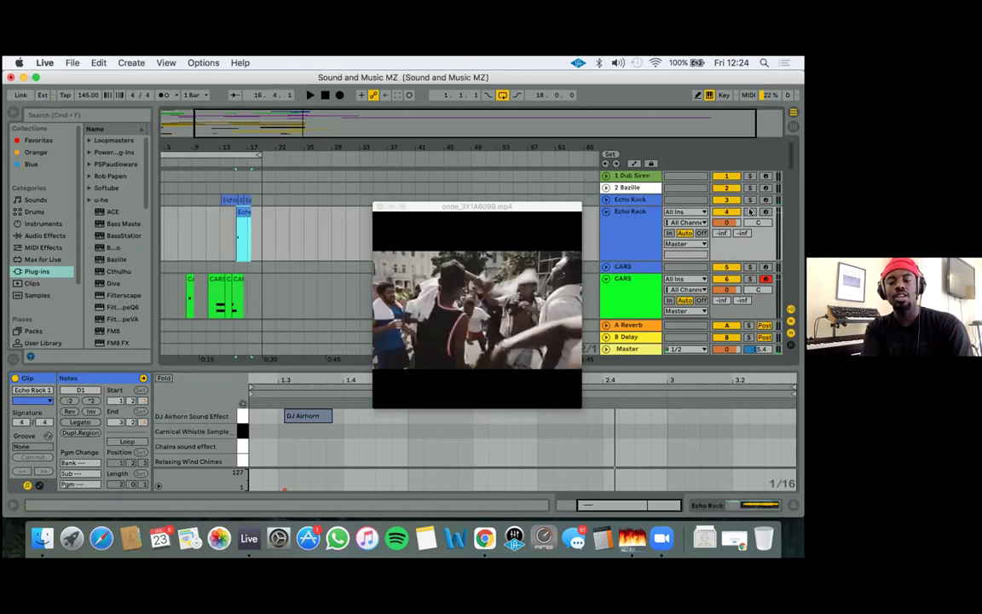
left_click(238, 199)
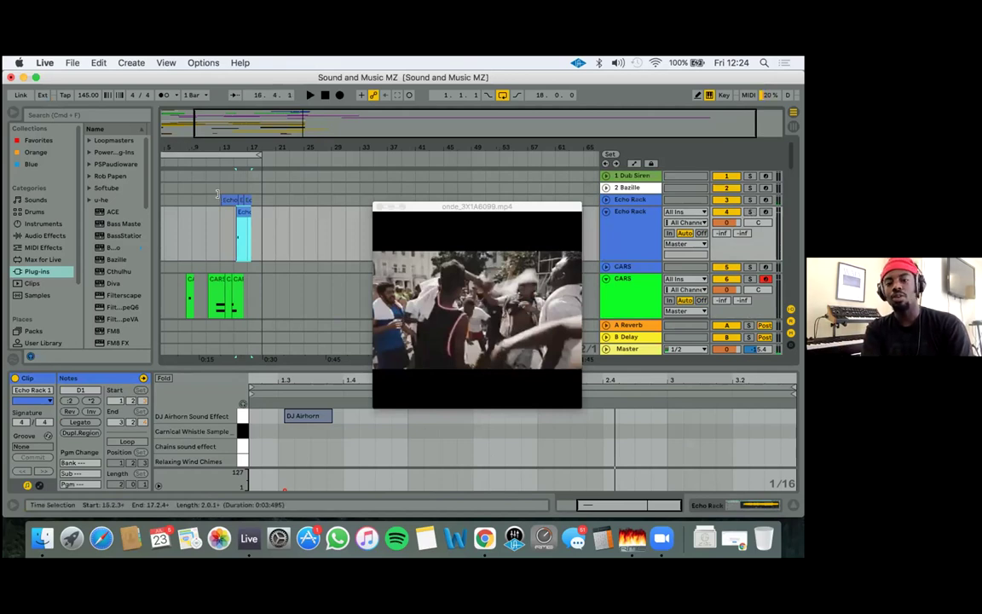
Stop playback and inspect the opening Guitar 1 clip on track 25 and the deactivated bass gUITAR clip on track 33
key("space")
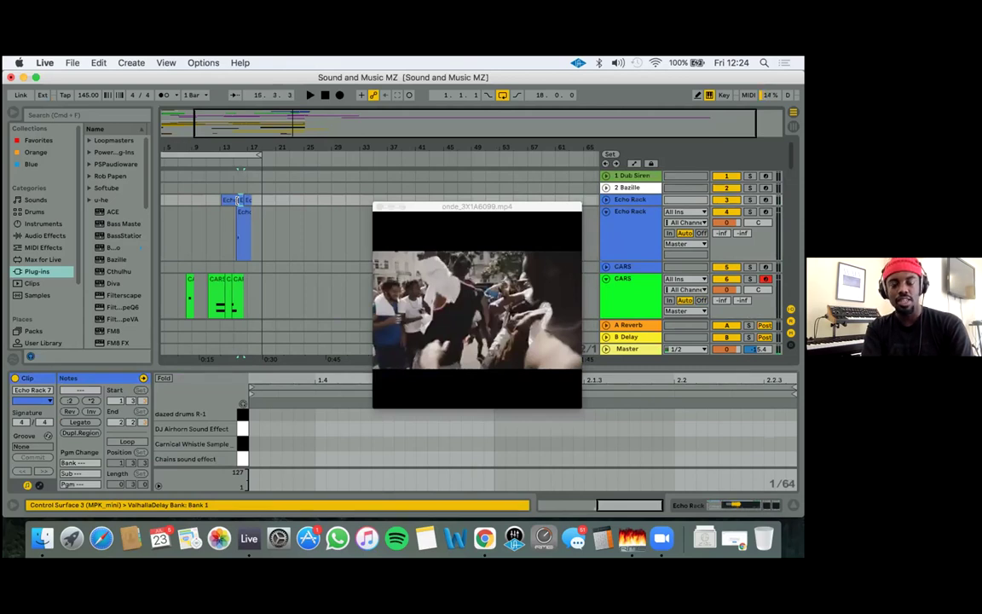
left_click_drag(190, 200, 163, 199)
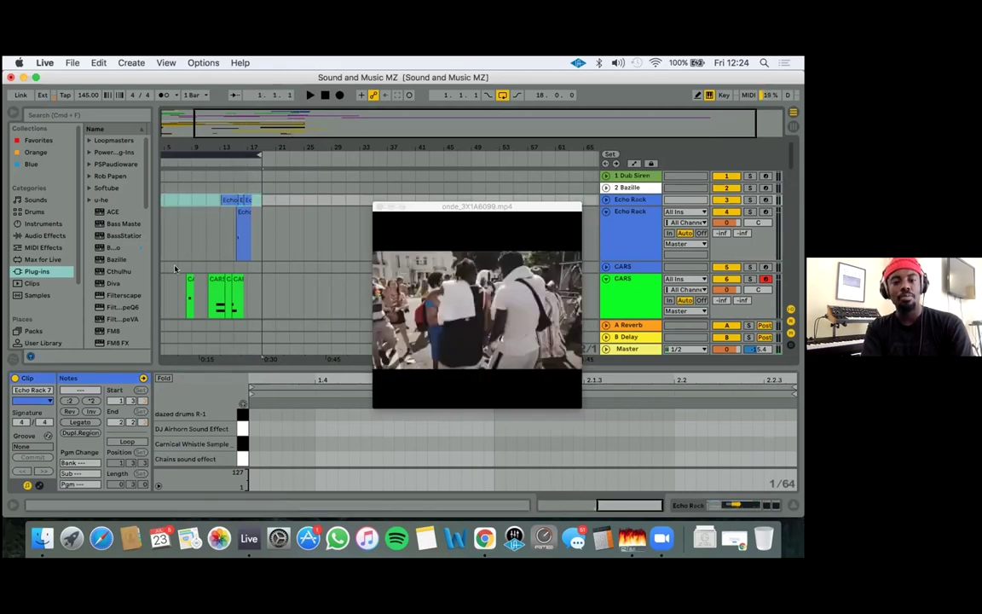
key("super+a")
scroll(175, 270, "down", 5)
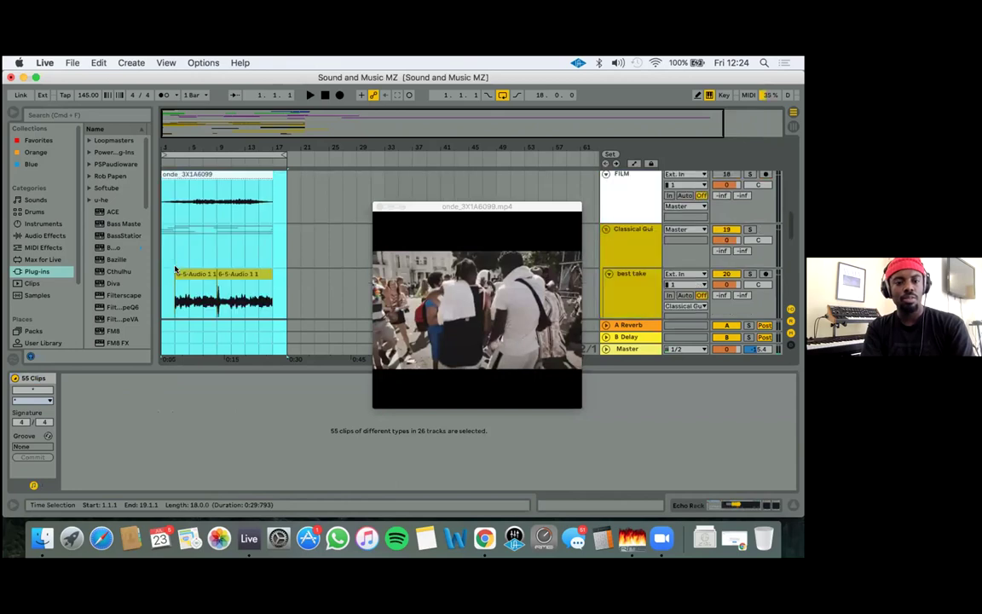
scroll(175, 270, "down", 5)
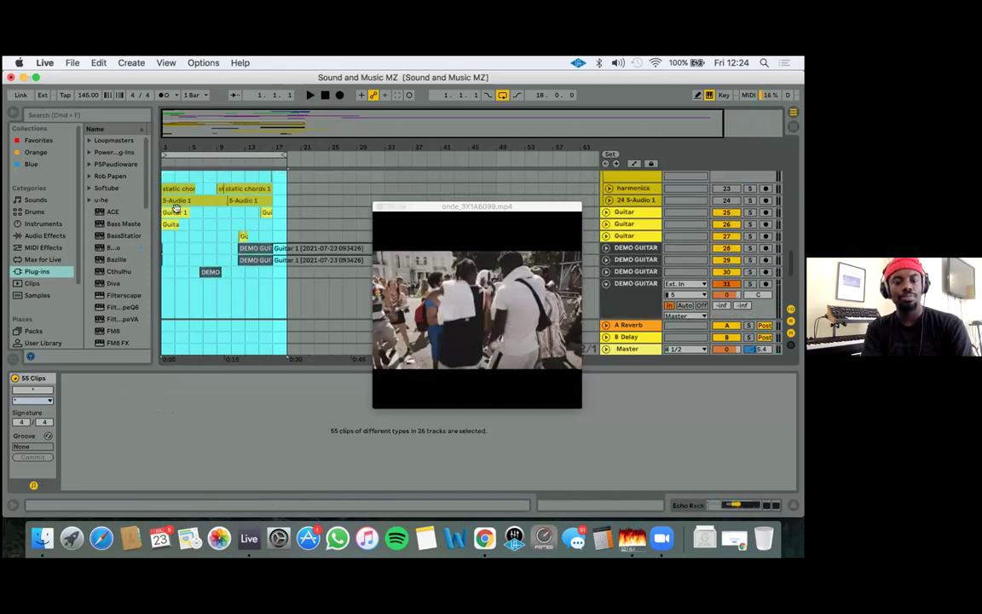
left_click(175, 210)
scroll(199, 241, "down", 5)
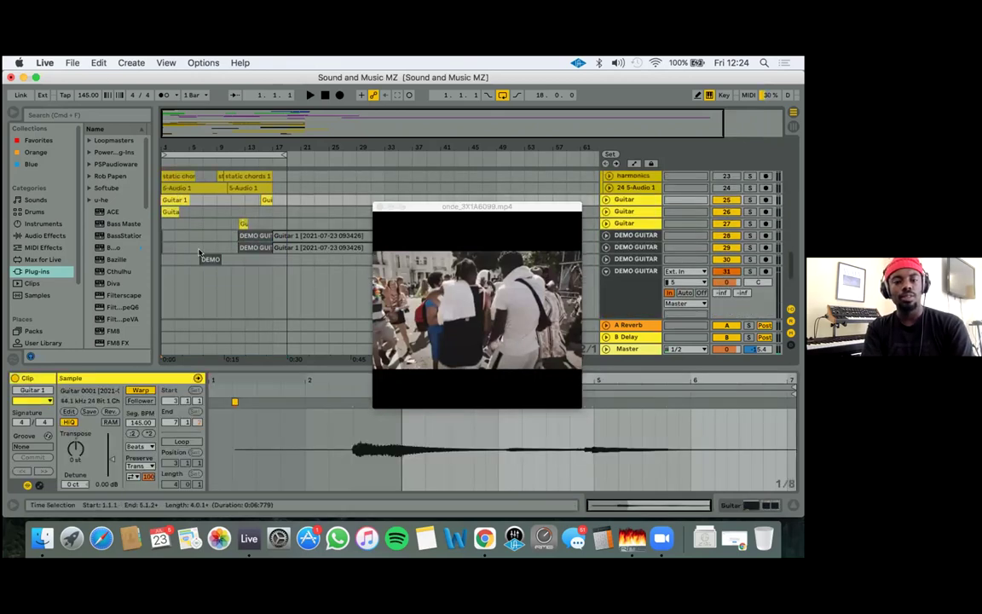
left_click(183, 225)
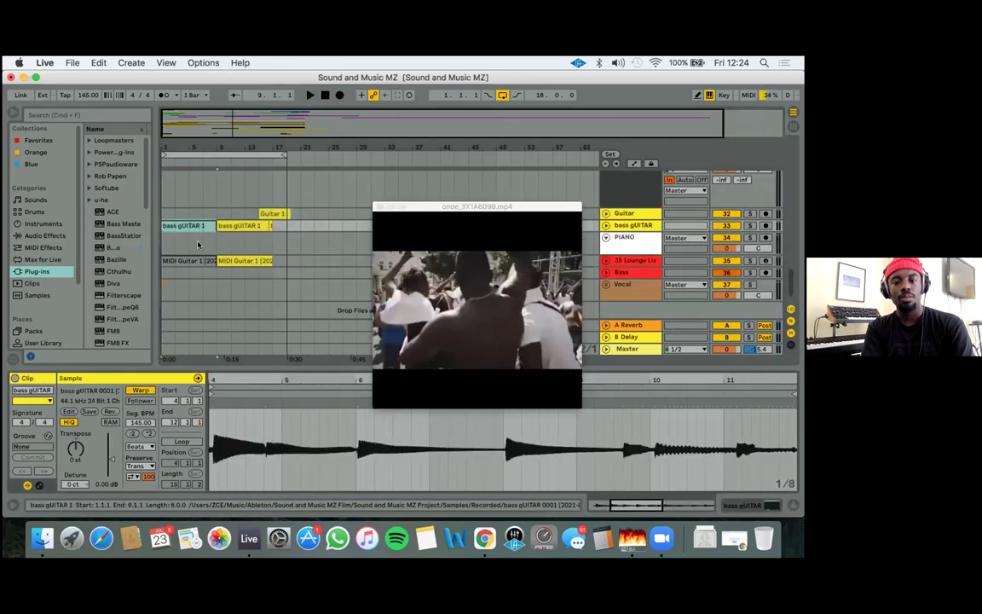
Unfold the Guitar and bass gUITAR tracks and show the bass gUITAR track's device chain
scroll(198, 239, "down", 1)
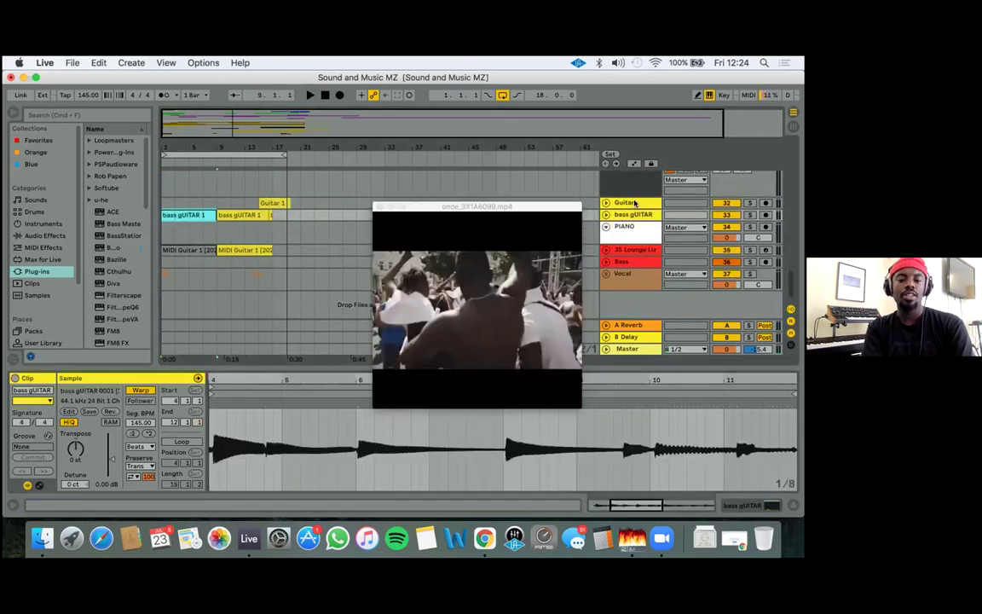
left_click(635, 203)
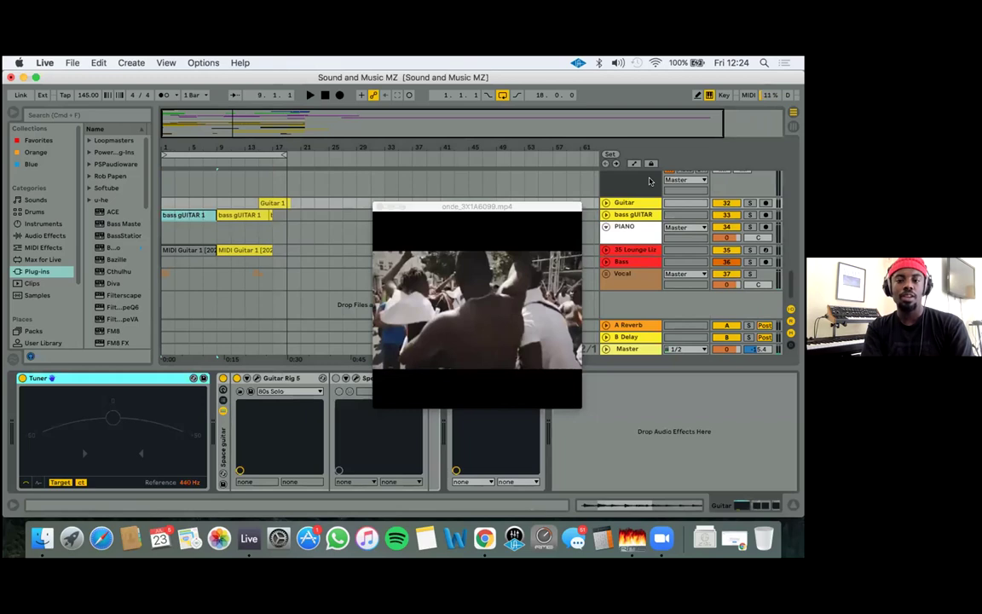
left_click(605, 203)
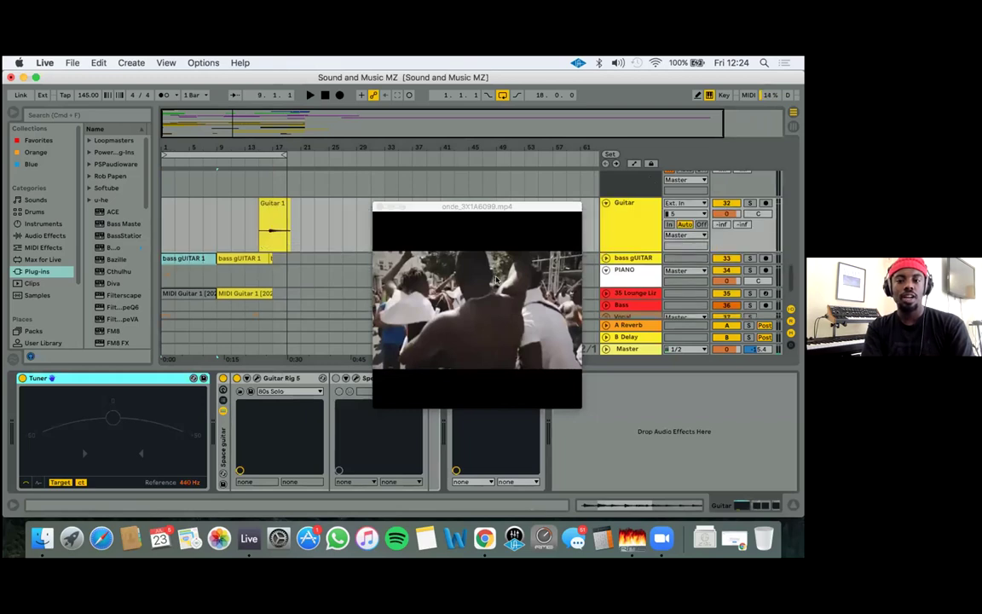
left_click(605, 257)
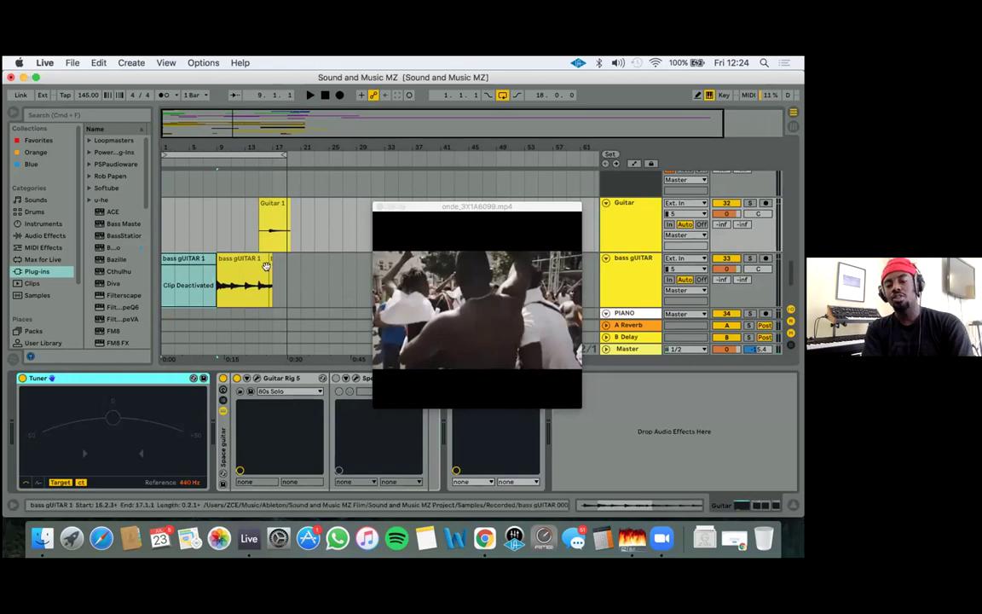
scroll(267, 266, "down", 2)
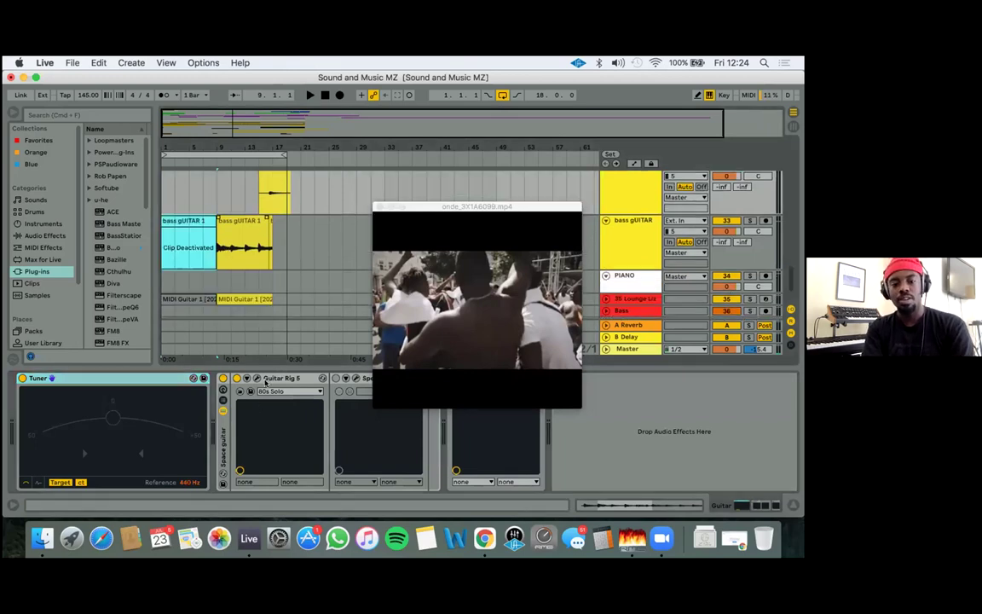
left_click(632, 236)
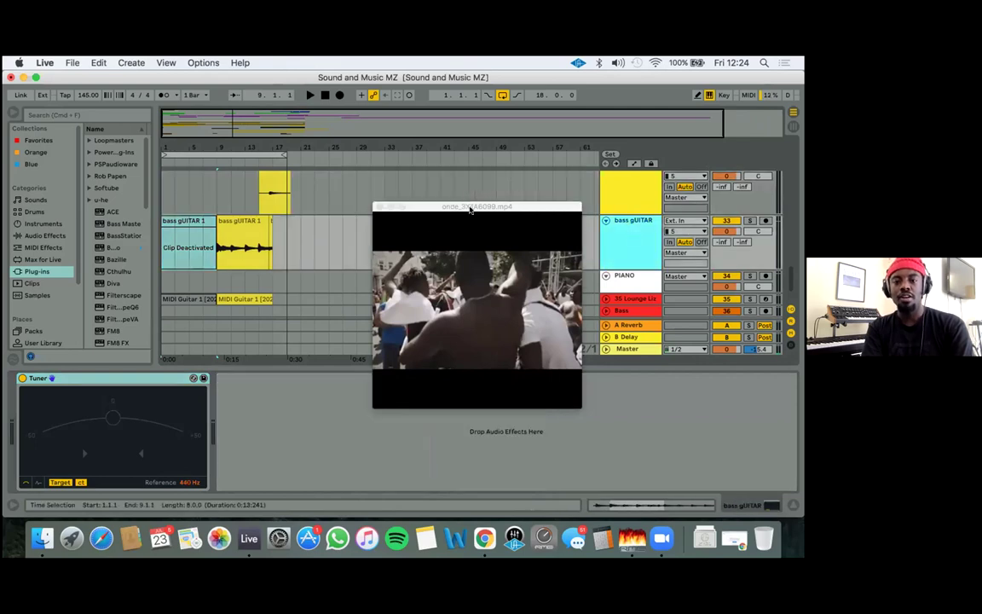
Solo the best take guitar track and play it from its first clip at 2.4.4 against the film
left_click_drag(470, 208, 468, 248)
scroll(200, 256, "down", 5)
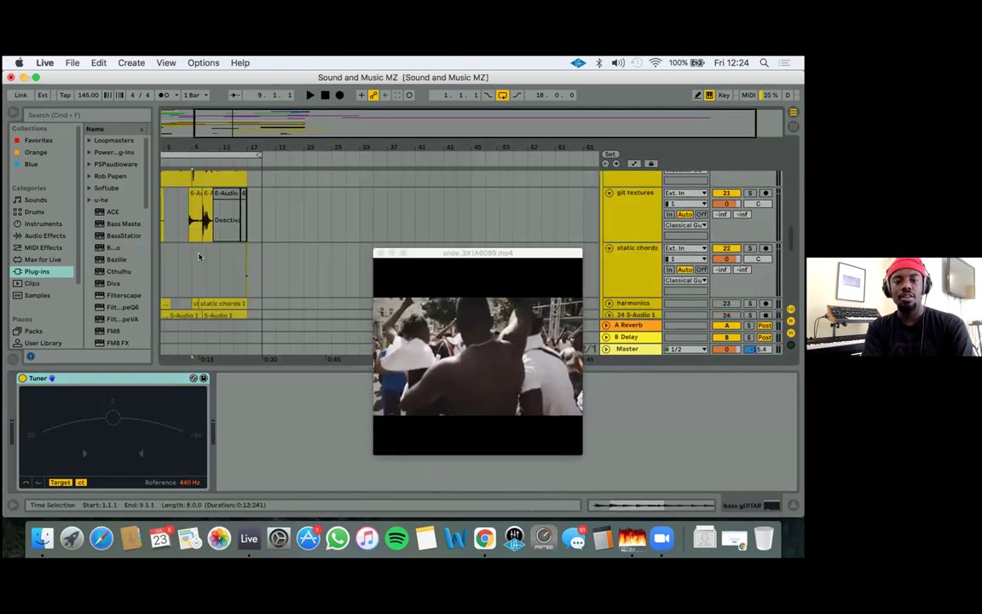
scroll(199, 255, "left", 3)
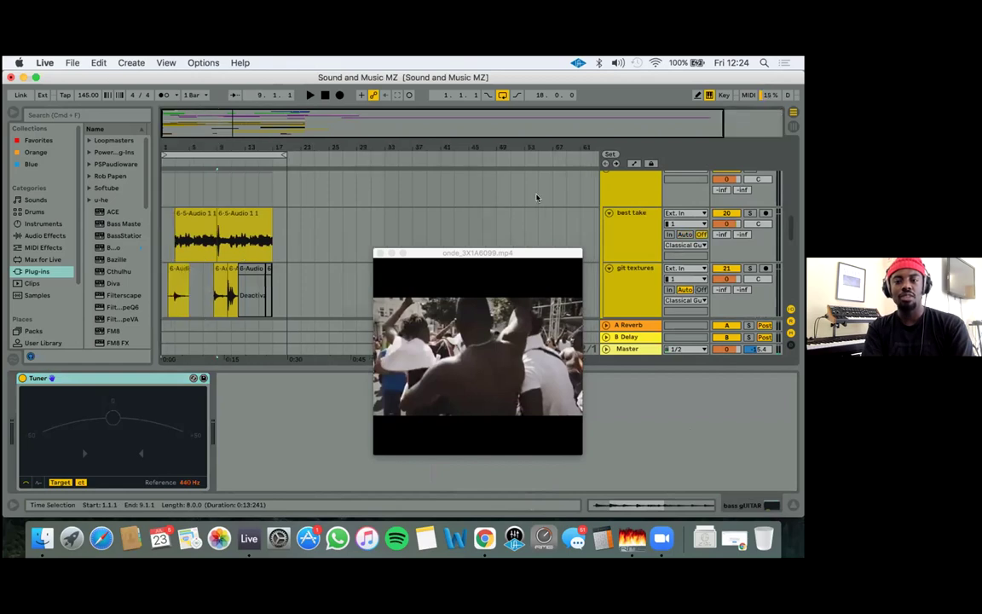
left_click(201, 220)
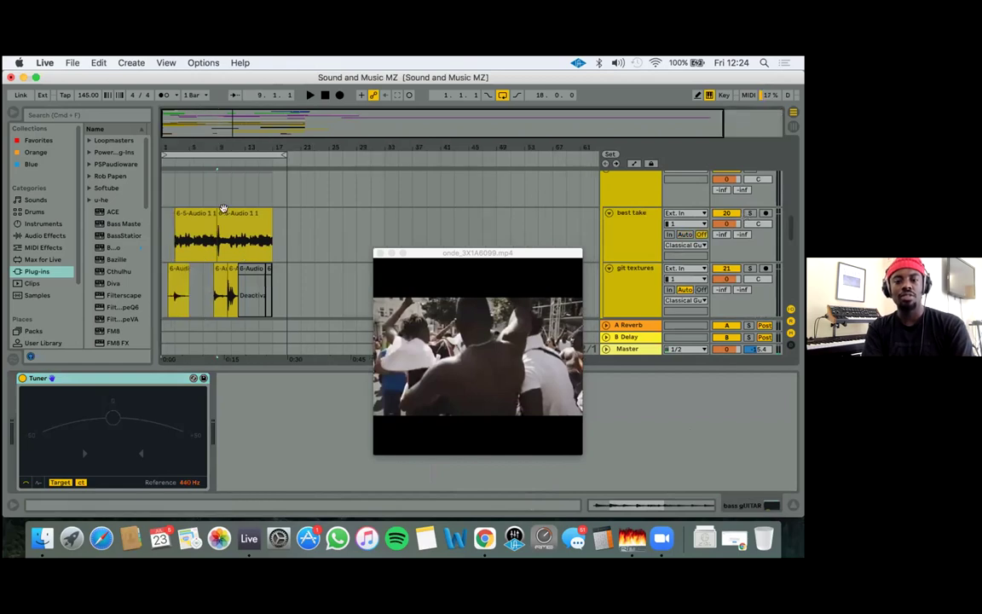
left_click(749, 212)
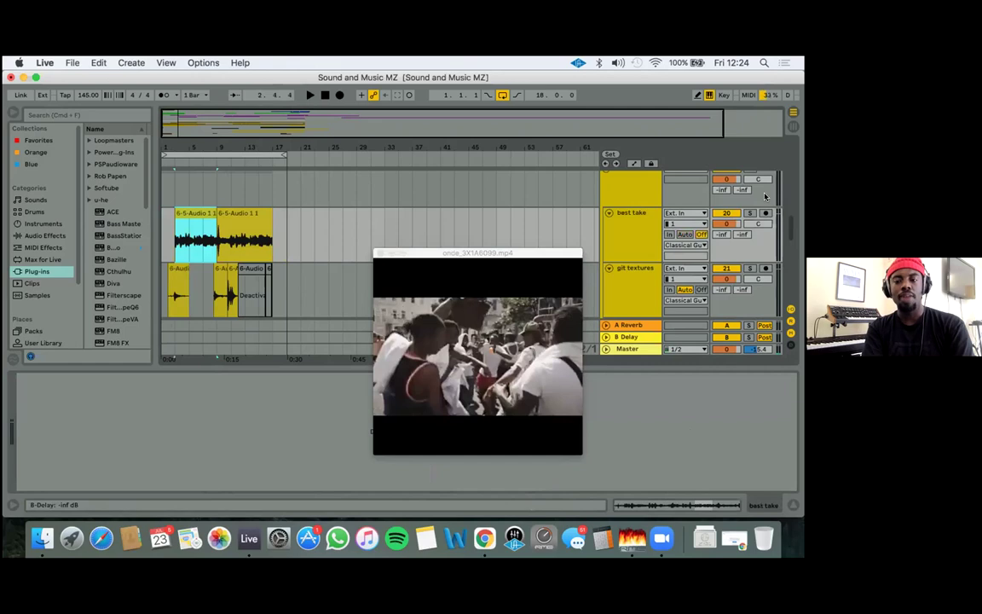
key("space")
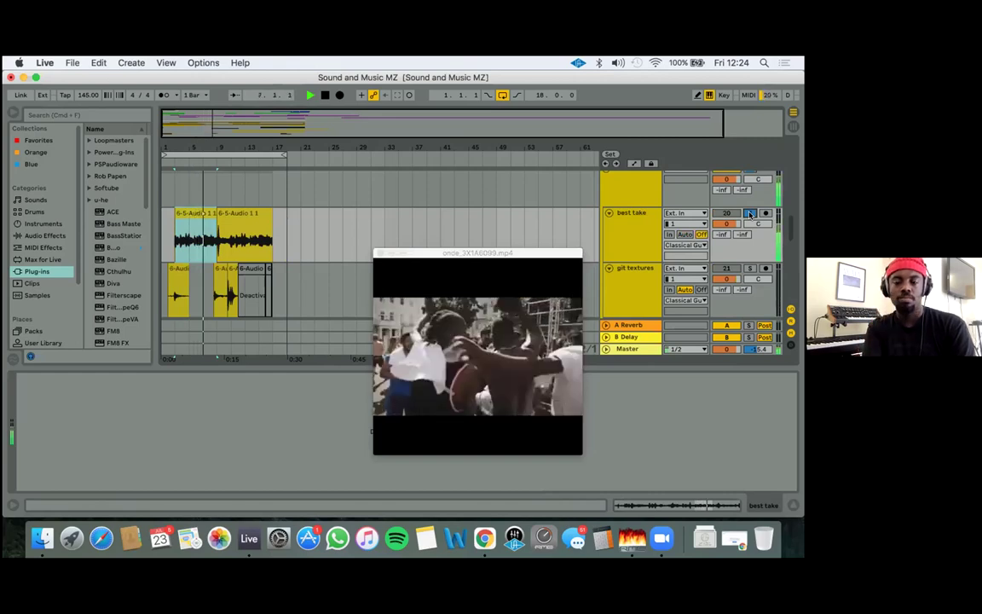
left_click(626, 227)
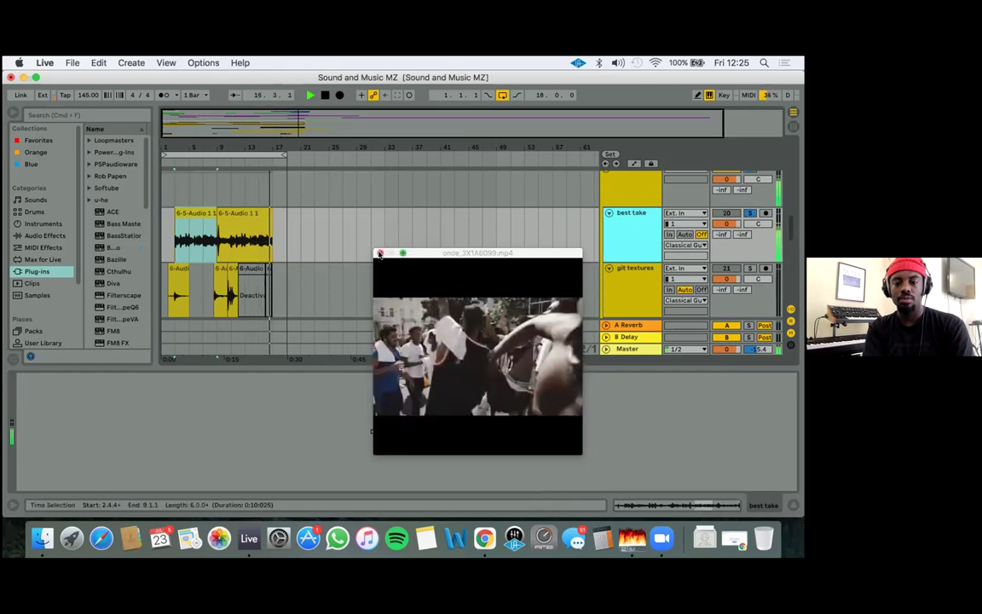
Close the film video window and stop playback
left_click(380, 254)
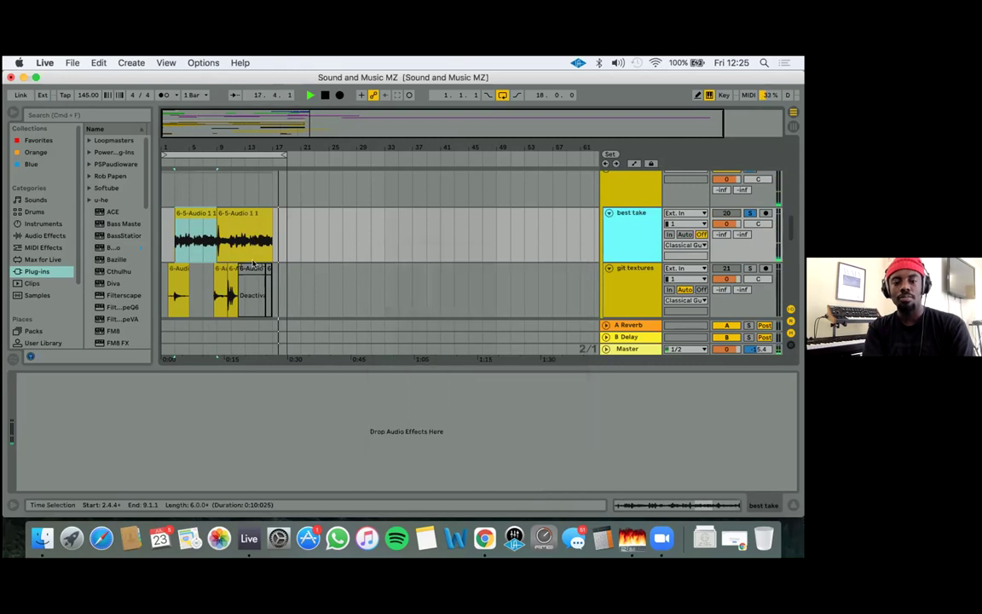
scroll(383, 259, "down", 2)
key("space")
scroll(503, 257, "down", 2)
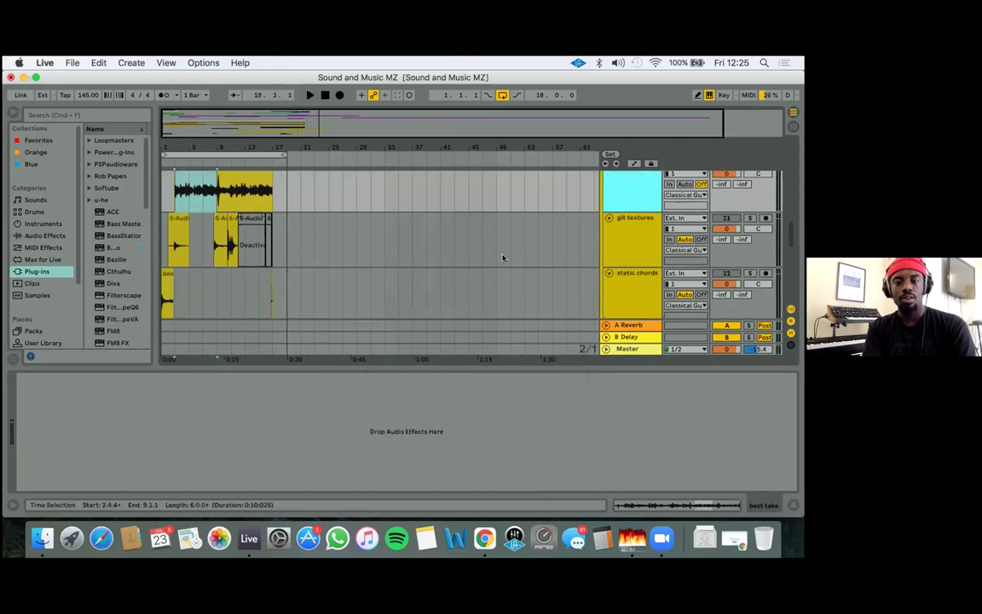
Select the whole arrangement, play the full mix briefly from 1.1.1, and stop playback
scroll(614, 212, "up", 5)
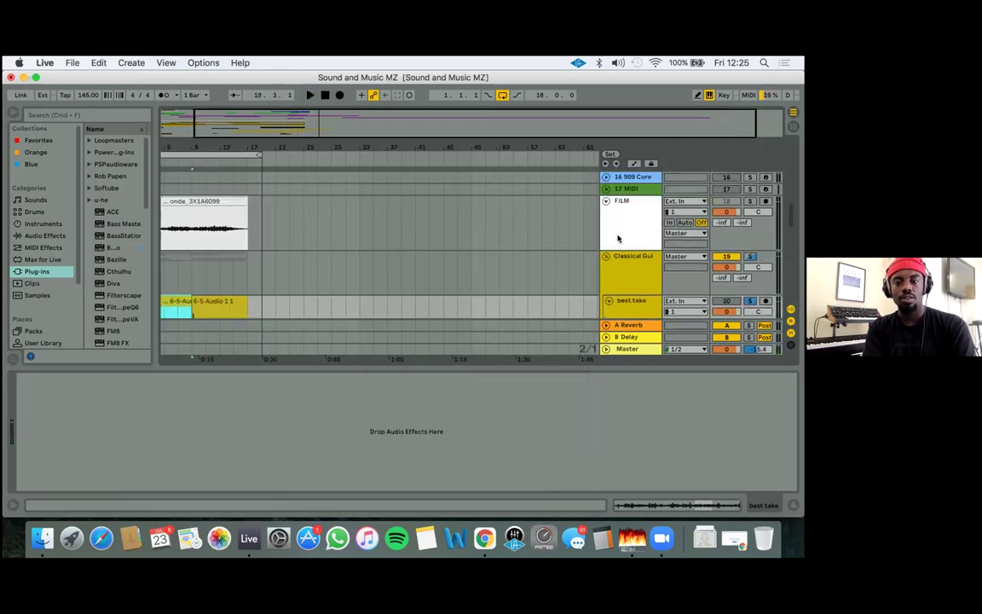
scroll(478, 208, "up", 5)
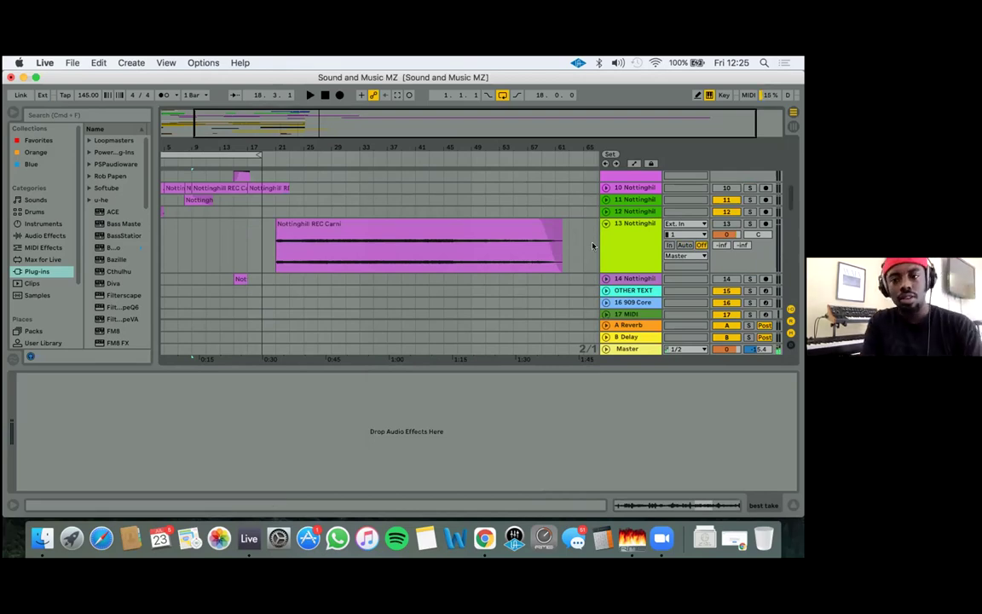
scroll(533, 217, "up", 10)
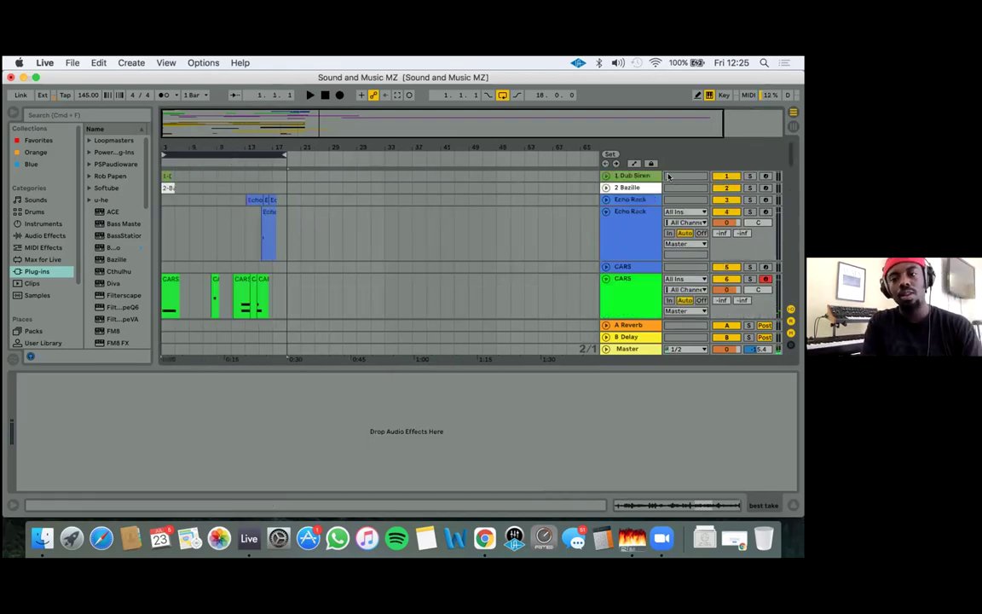
key("super+a")
key("space")
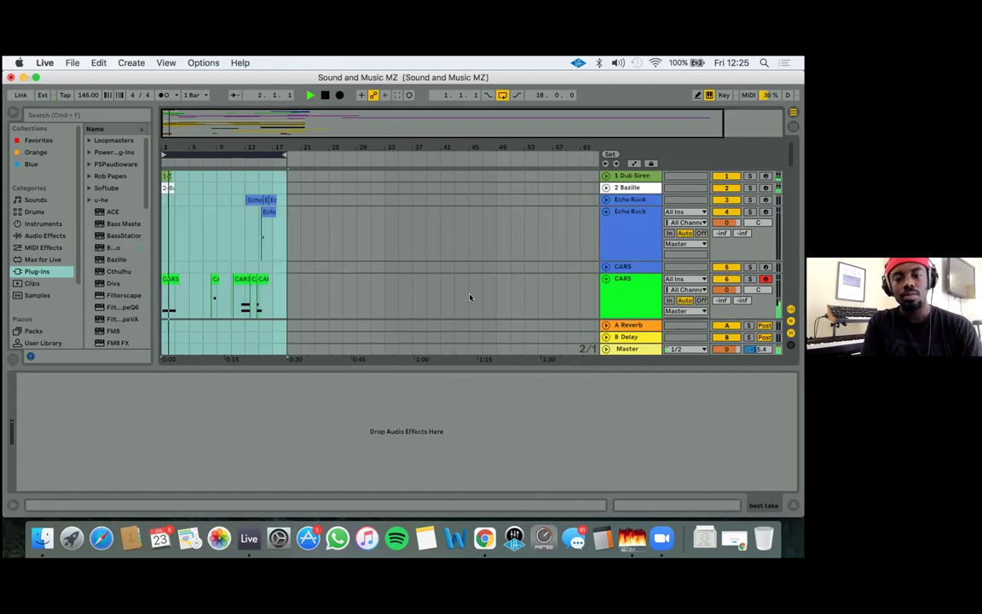
scroll(469, 297, "down", 3)
scroll(469, 296, "down", 10)
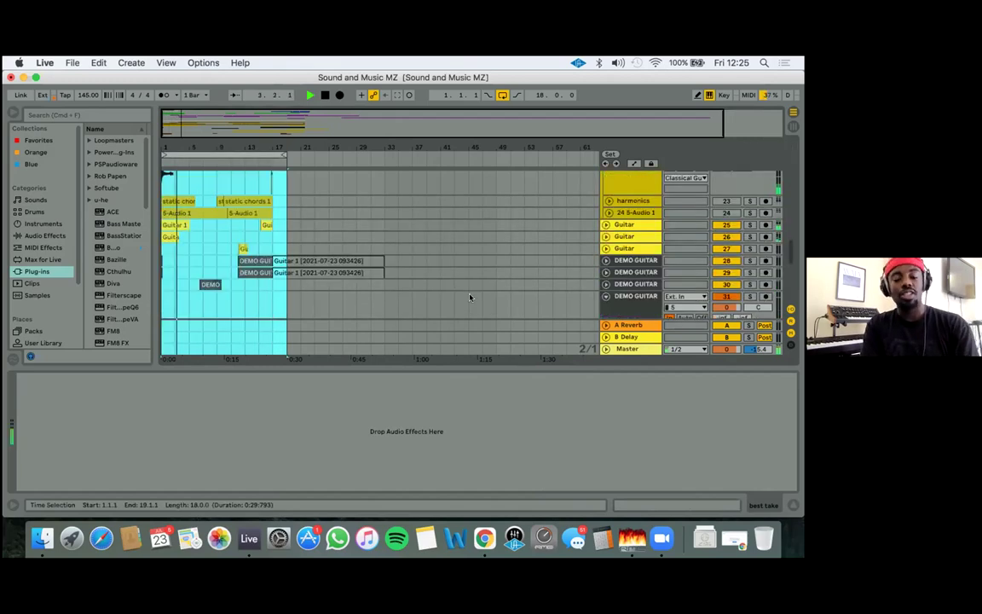
key("space")
Unfold the Vocal group on track 37 and solo it
scroll(248, 286, "down", 4)
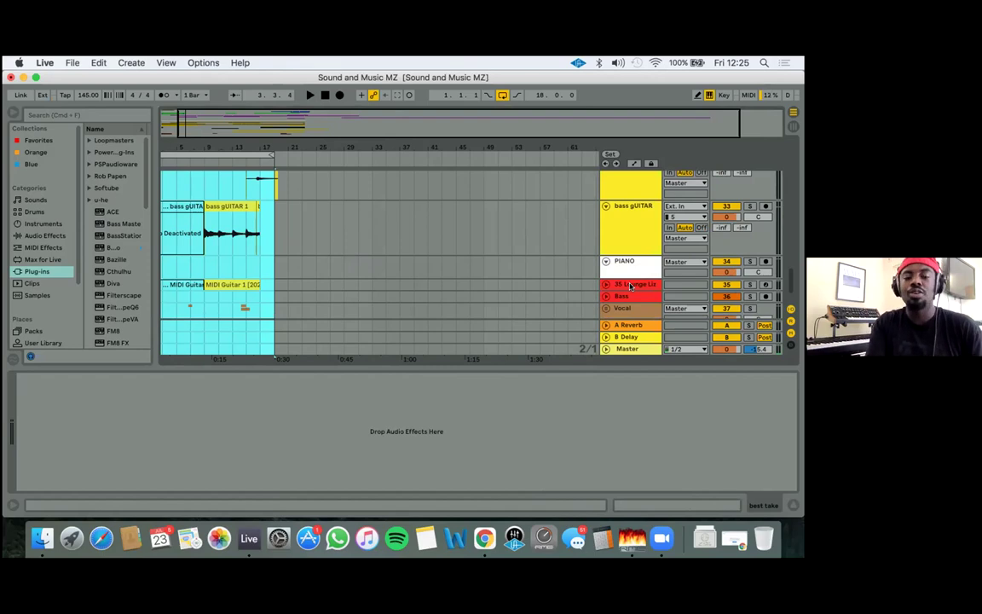
scroll(383, 256, "left", 2)
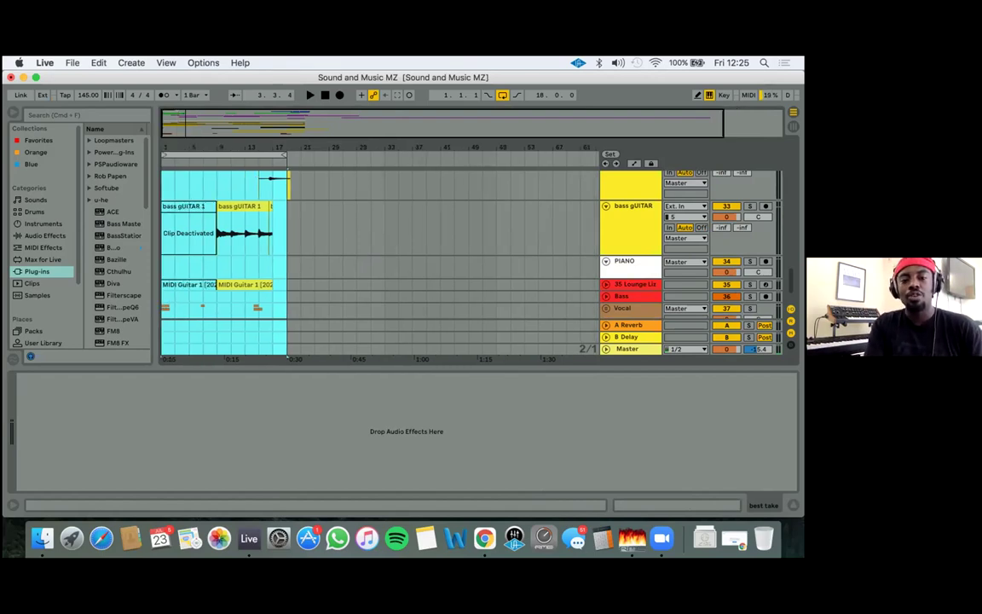
scroll(493, 322, "down", 2)
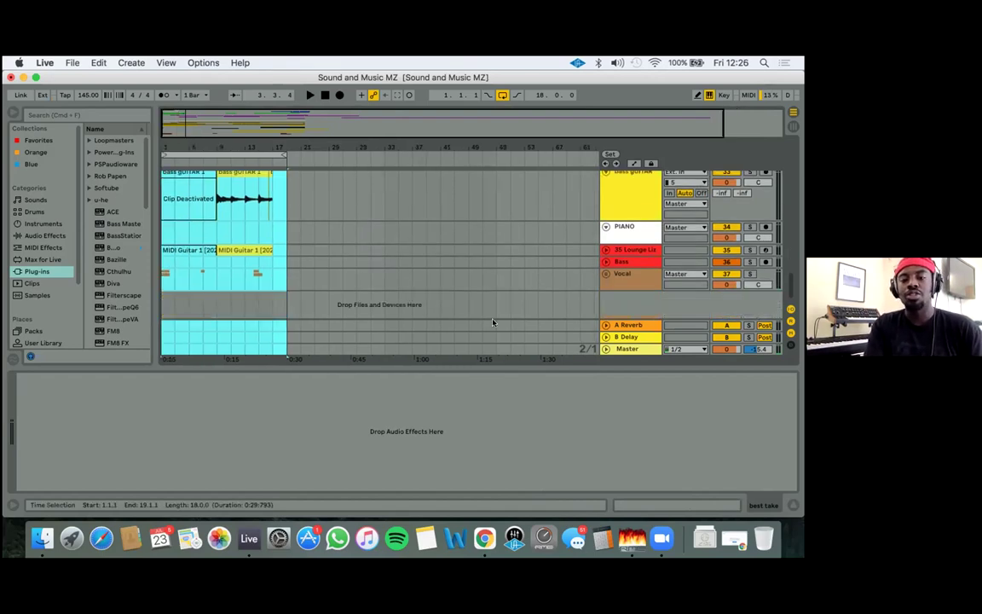
left_click(603, 272)
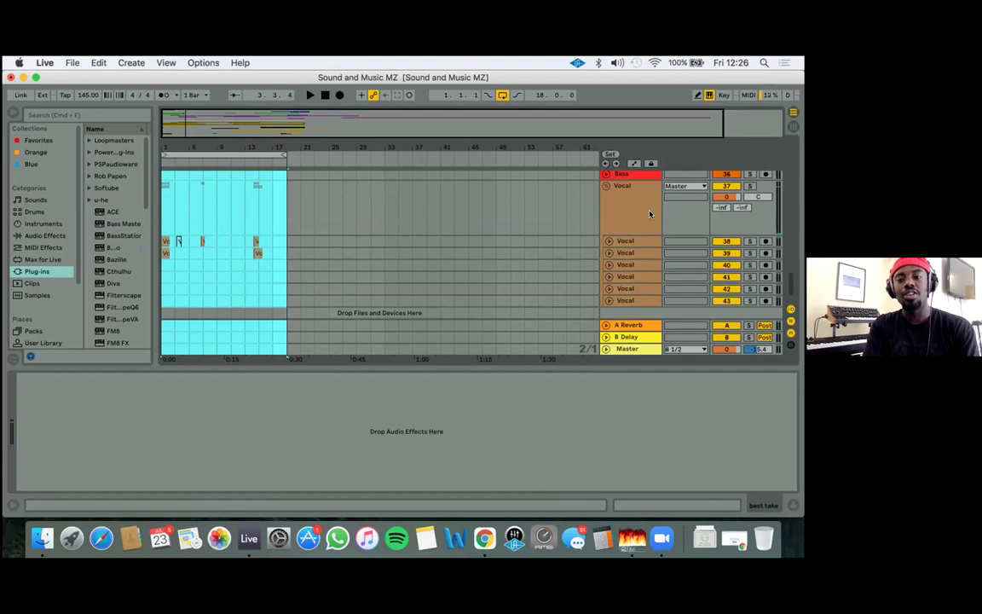
left_click(645, 213)
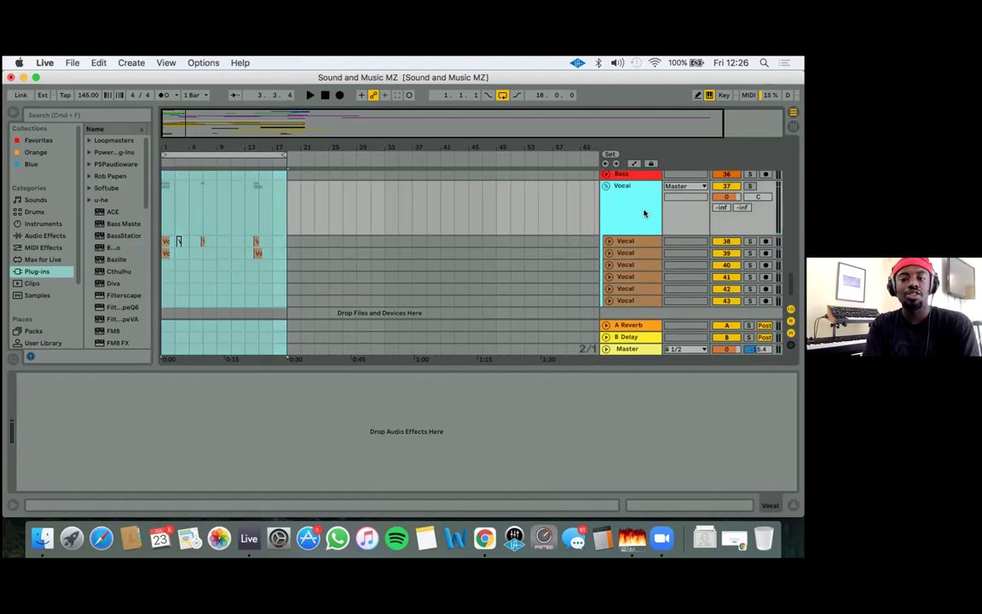
left_click(750, 187)
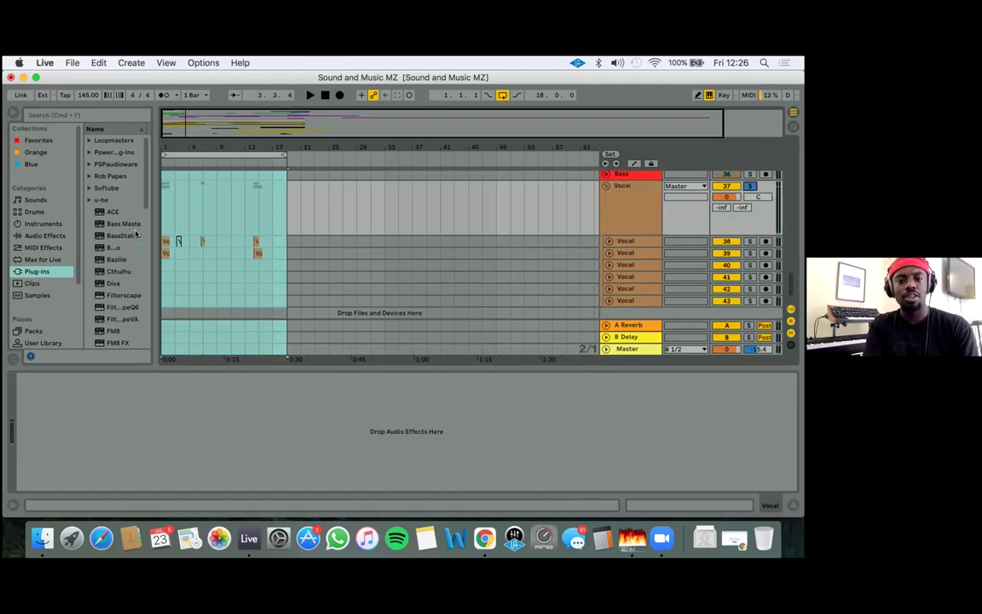
Audition the soloed vocals from the first Vocal clip on track 38 at 1.1.1, and stop
left_click(164, 238)
key("space")
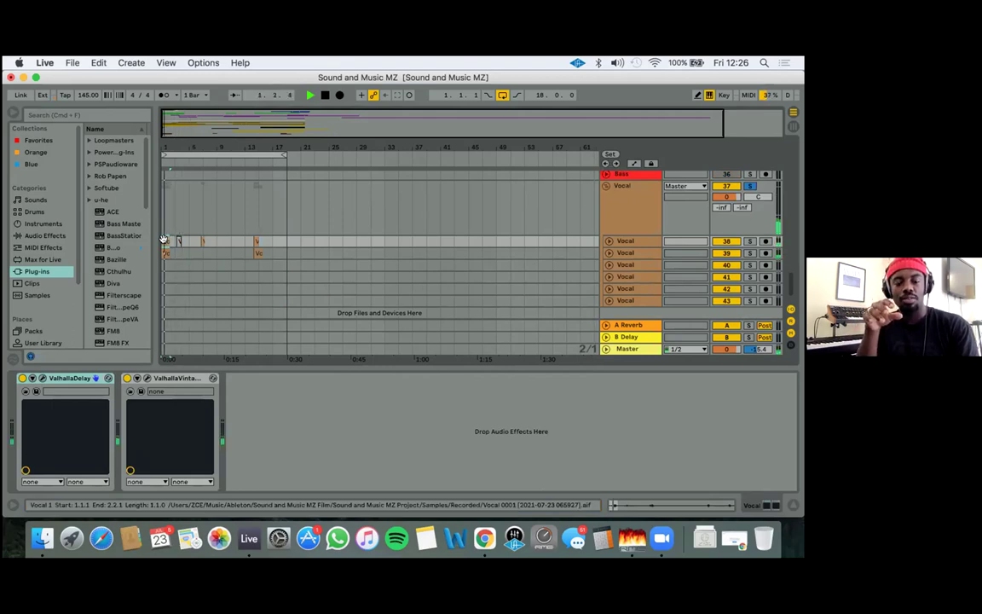
key("space")
Compare the opening Vocal clips on tracks 39 and 38 in the sample view, and select track 38
key("Down")
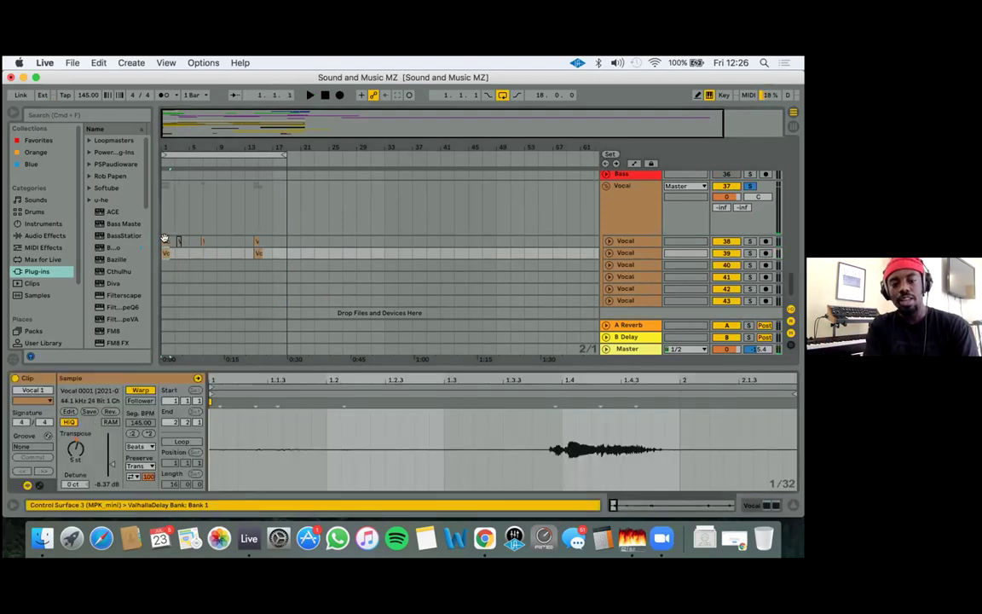
left_click(166, 238)
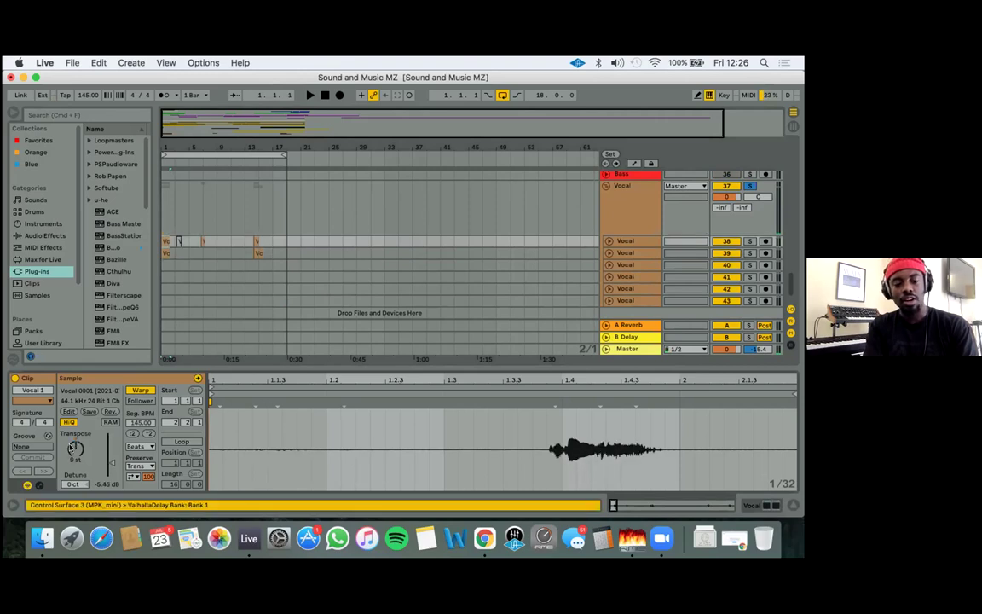
left_click(627, 240)
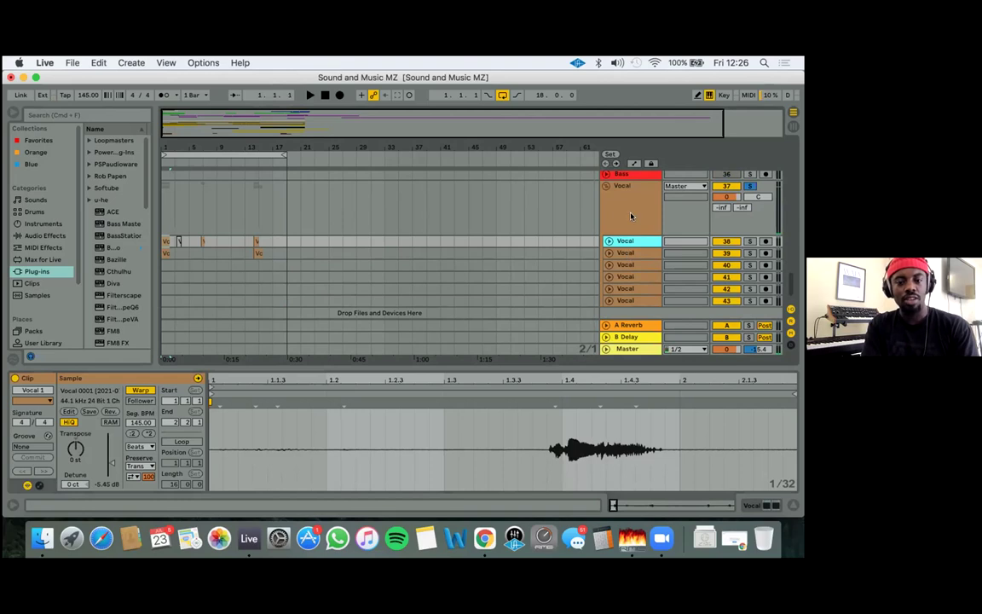
Open the ValhallaDelay on Vocal track 38, audition the soloed vocals through it, and move its window clear of the device chain
left_click(631, 215)
left_click(630, 246)
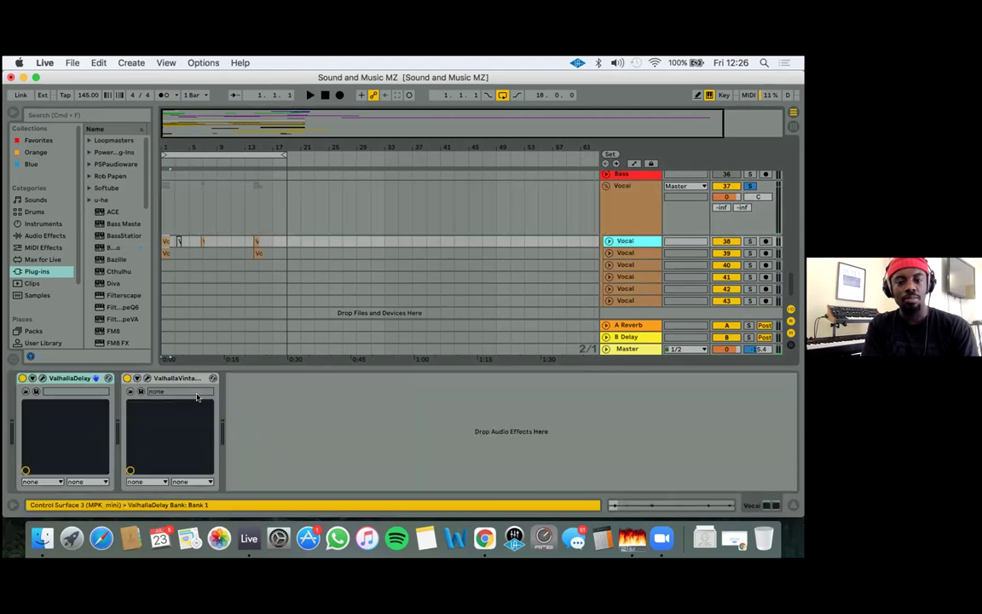
left_click(68, 378)
left_click(41, 378)
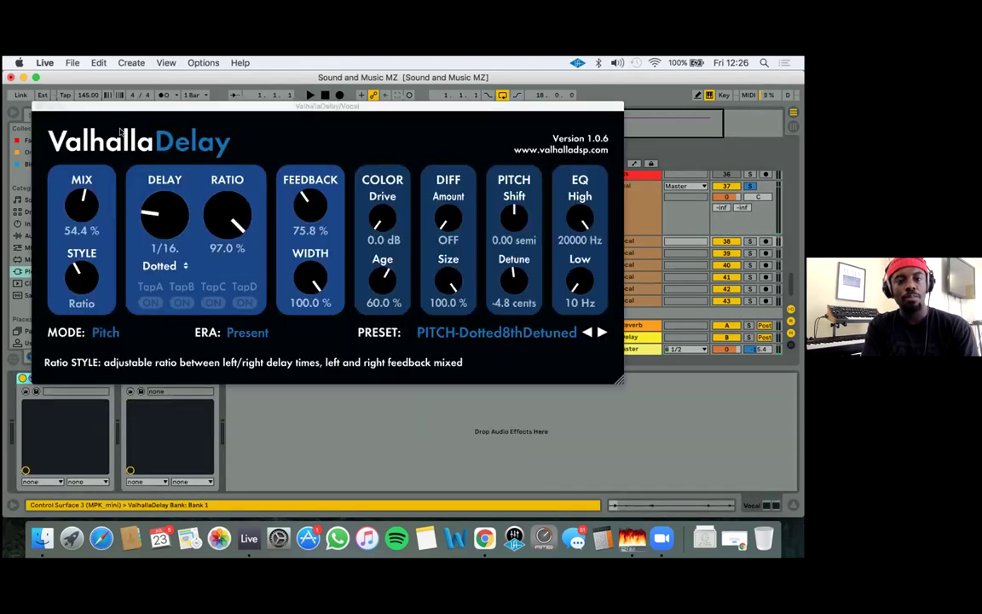
left_click_drag(217, 110, 471, 174)
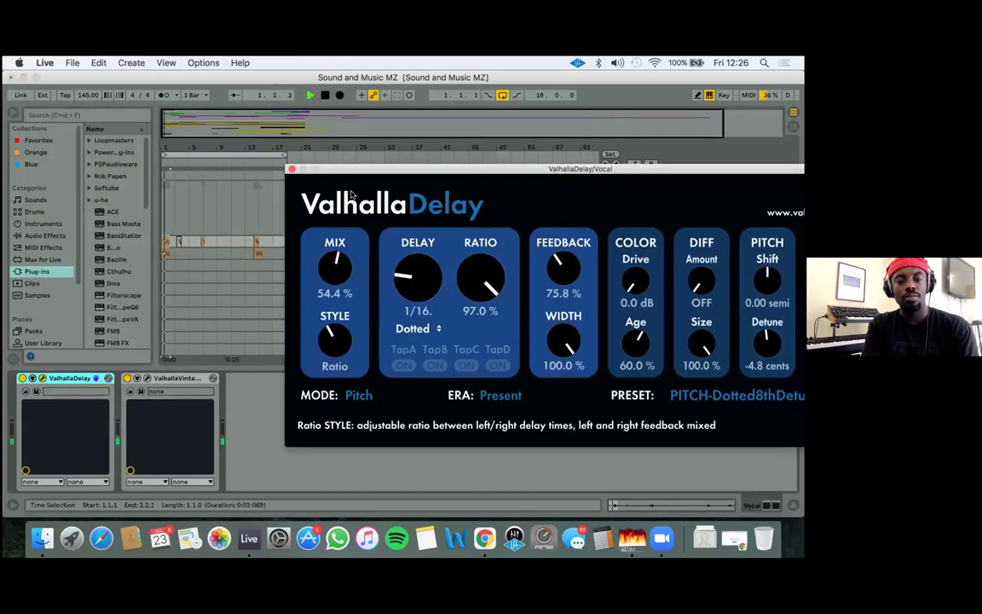
left_click_drag(317, 170, 292, 184)
key("space")
left_click_drag(408, 196, 386, 163)
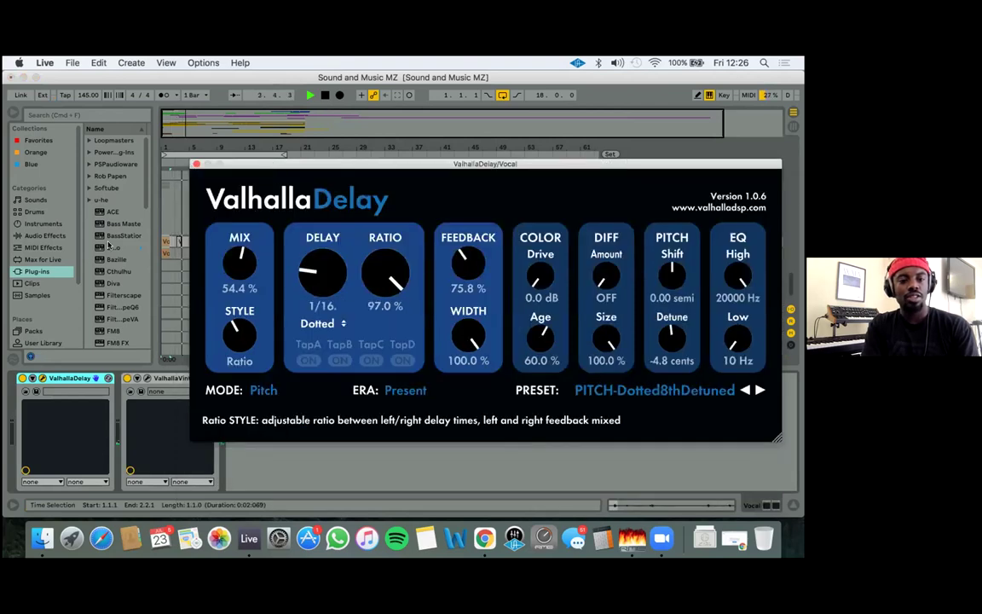
Find the OTT plug-in in the plug-in list and add it after the Valhalla effects on Vocal track 38
scroll(108, 245, "down", 5)
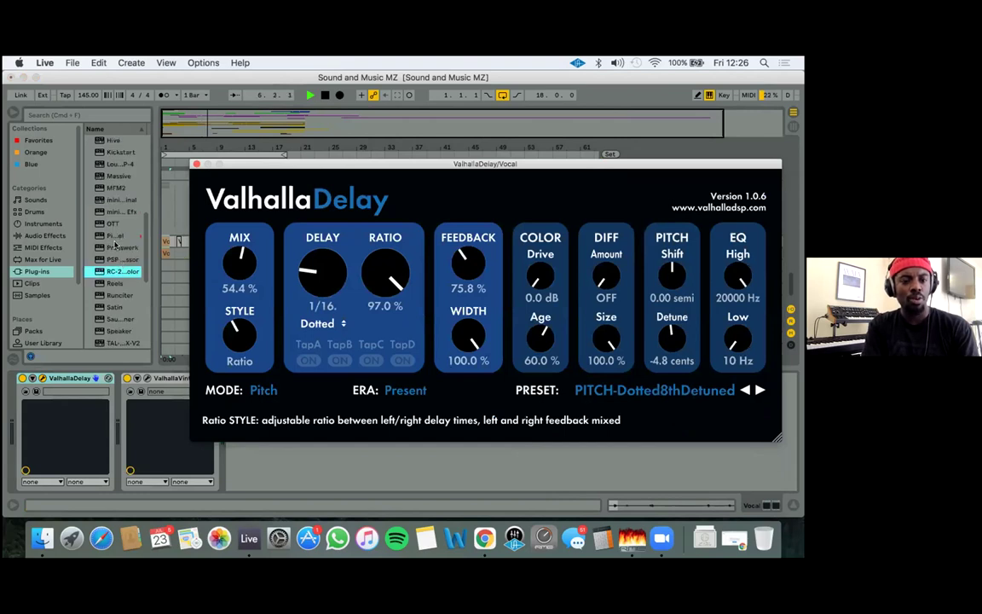
scroll(119, 244, "down", 1)
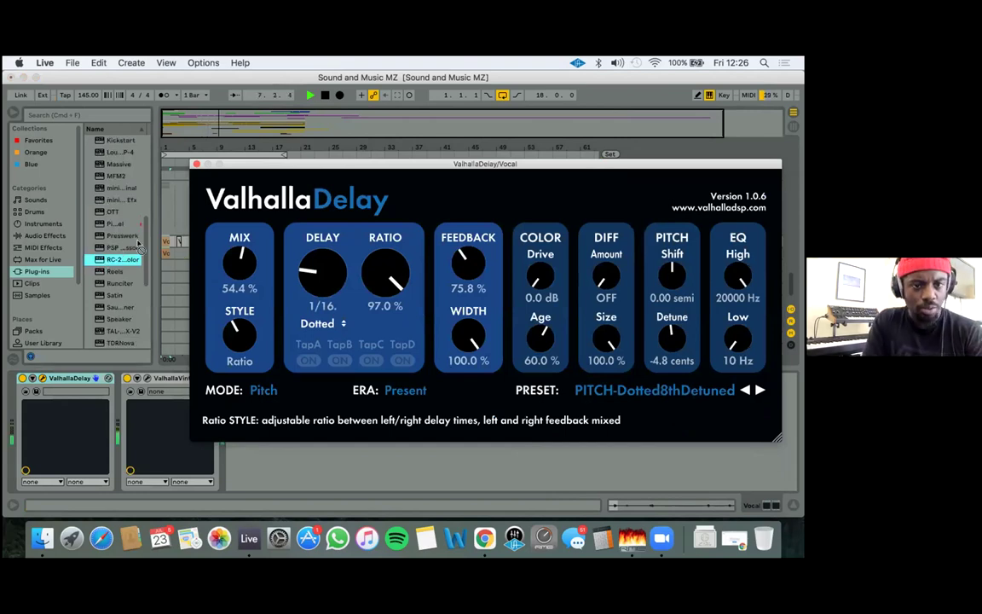
left_click(126, 212)
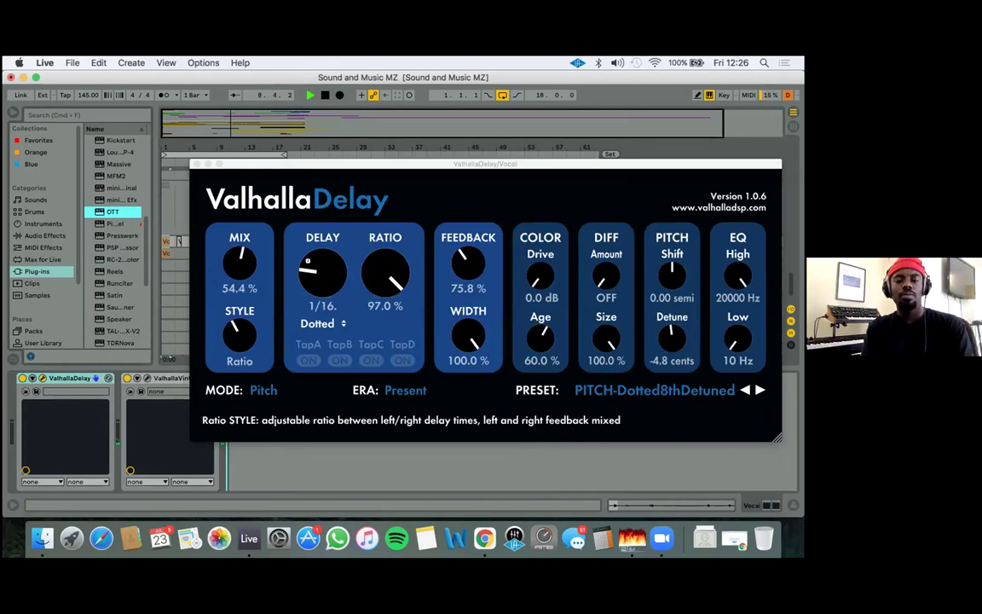
key("Return")
Set OTT's Depth to 28 %, Time to 606 % and In Gain to 1.3 dB, and close both plug-in windows
left_click_drag(213, 275, 190, 277)
left_click_drag(256, 257, 261, 256)
left_click_drag(215, 282, 216, 263)
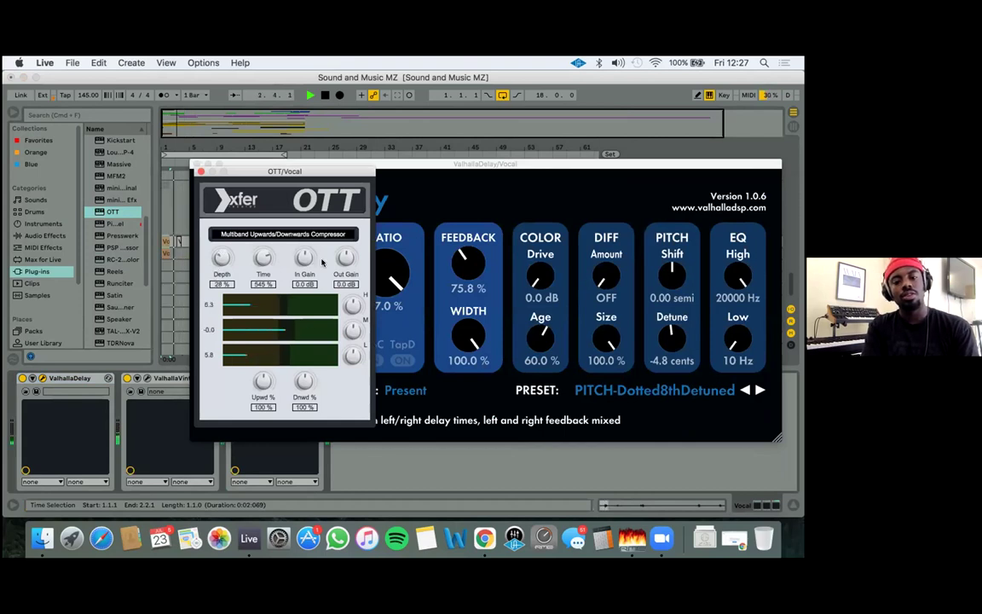
left_click_drag(323, 262, 322, 254)
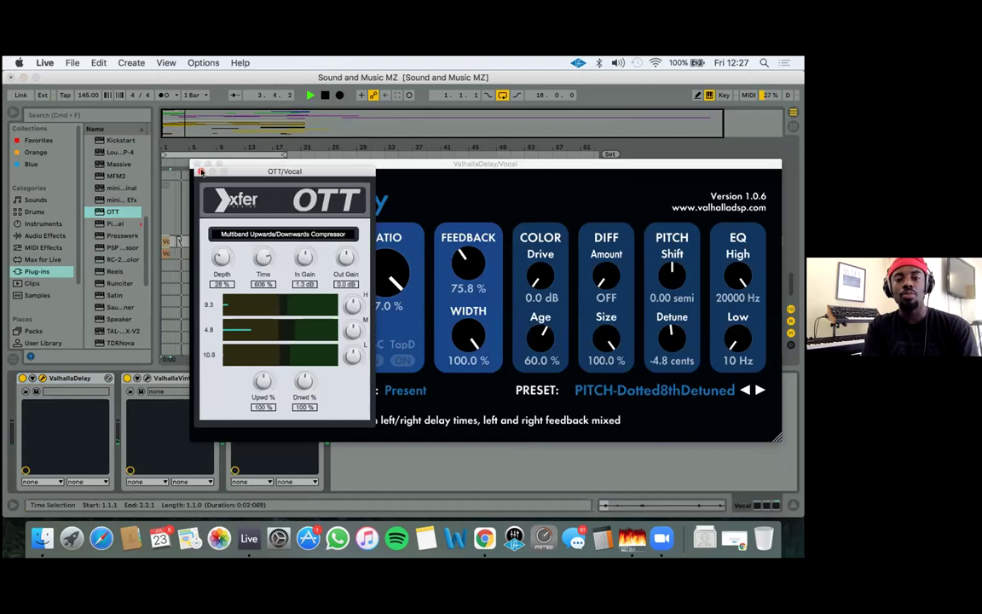
left_click(202, 171)
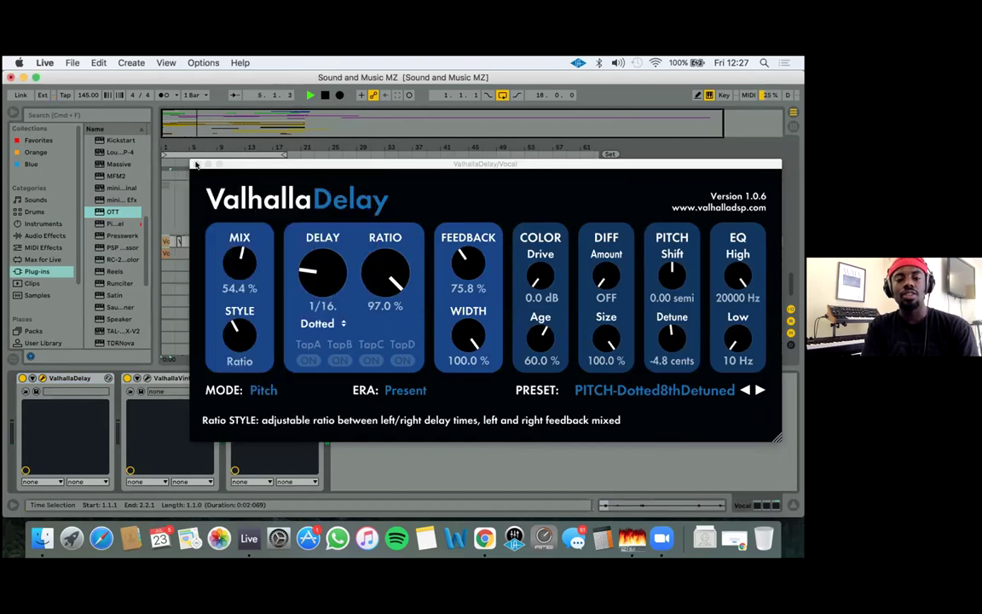
left_click(195, 164)
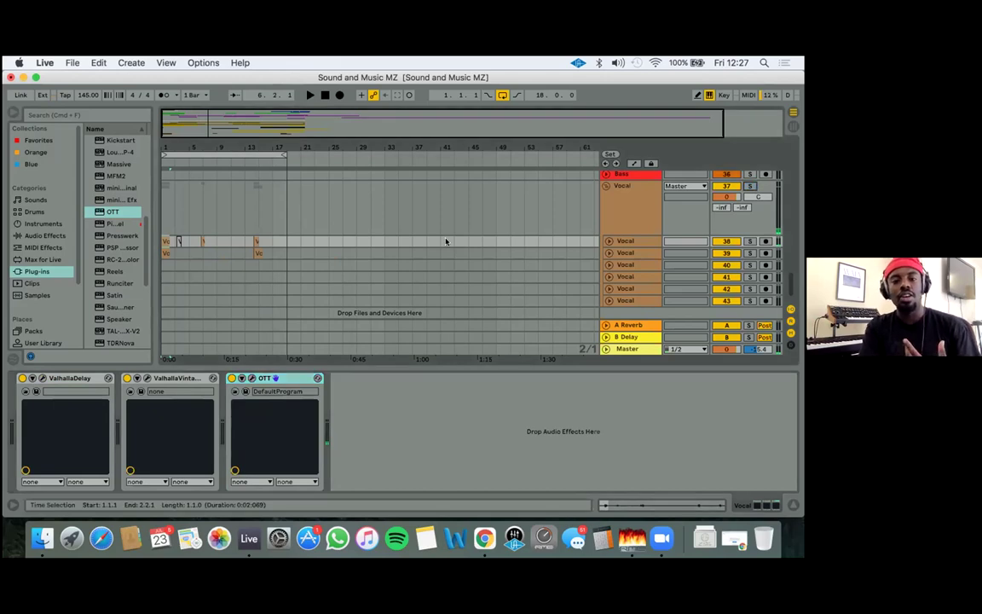
Undo the last two changes and select the Nottinghill REC Carni clip at 21.1.1 on track 13
key("super+z")
key("super+z")
left_click(295, 238)
left_click(295, 239)
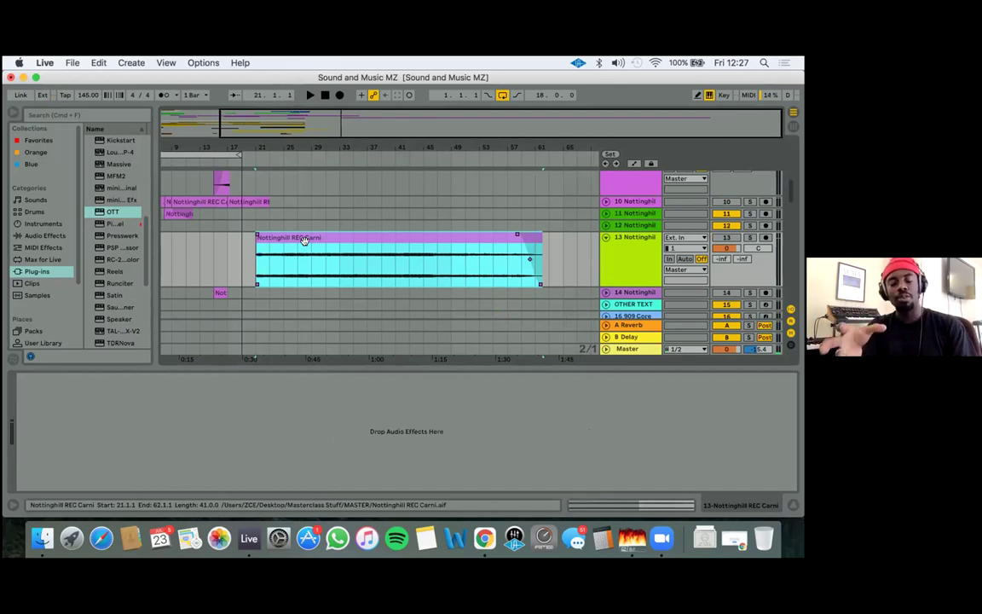
left_click(281, 329)
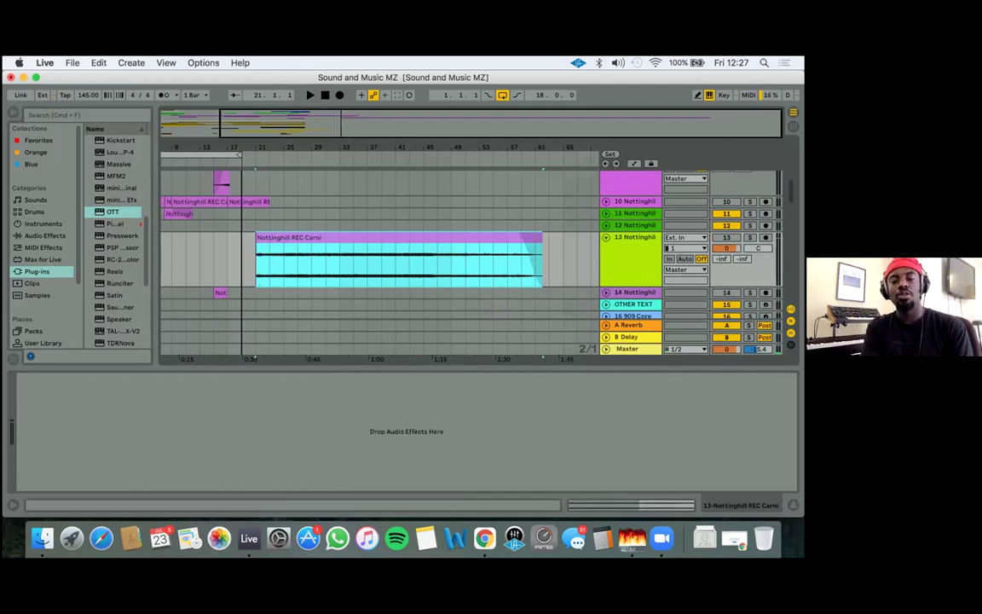
Trim the start of the CARS clip beginning at 11.2.2 on track 6 to 12.1.1
scroll(299, 202, "up", 3)
scroll(299, 201, "up", 3)
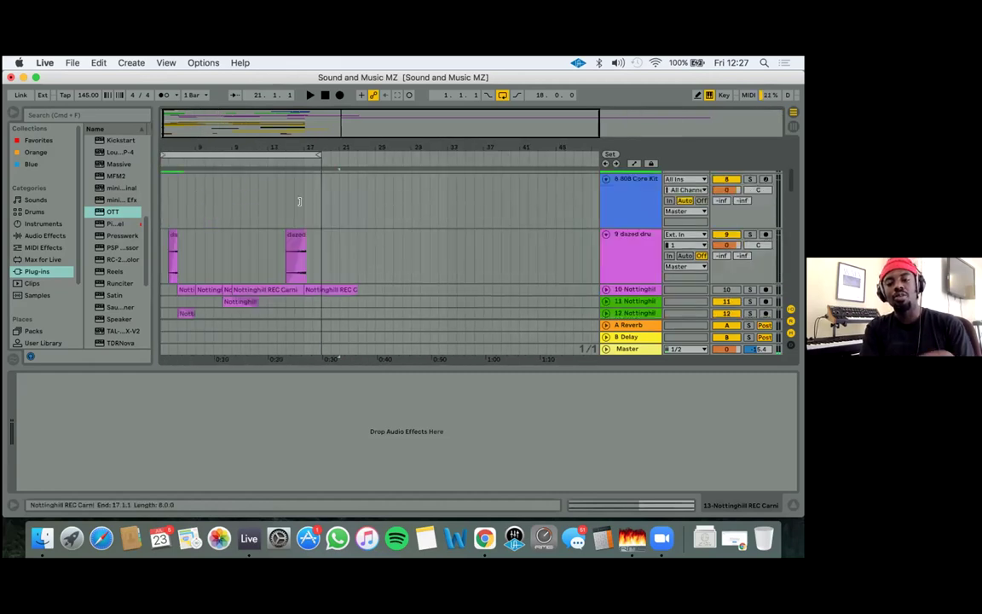
scroll(299, 202, "up", 5)
scroll(299, 202, "right", 1)
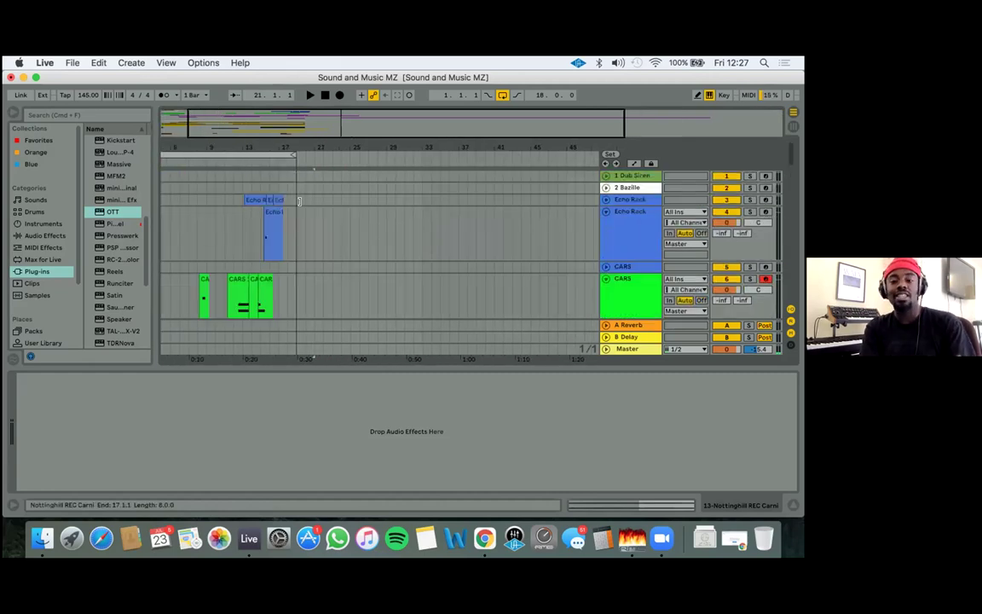
scroll(292, 236, "left", 1)
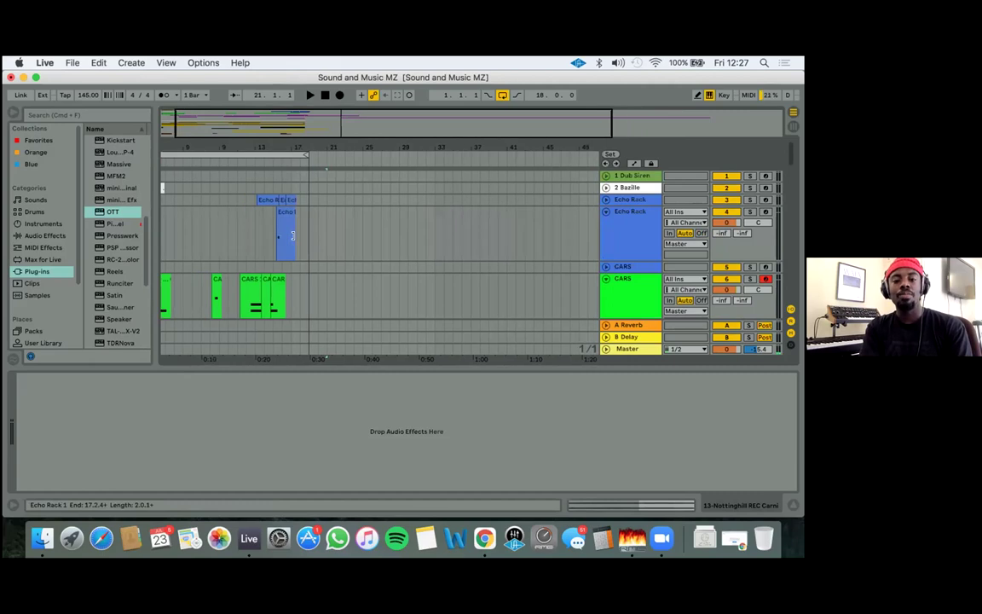
scroll(293, 236, "left", 1)
scroll(293, 236, "down", 3)
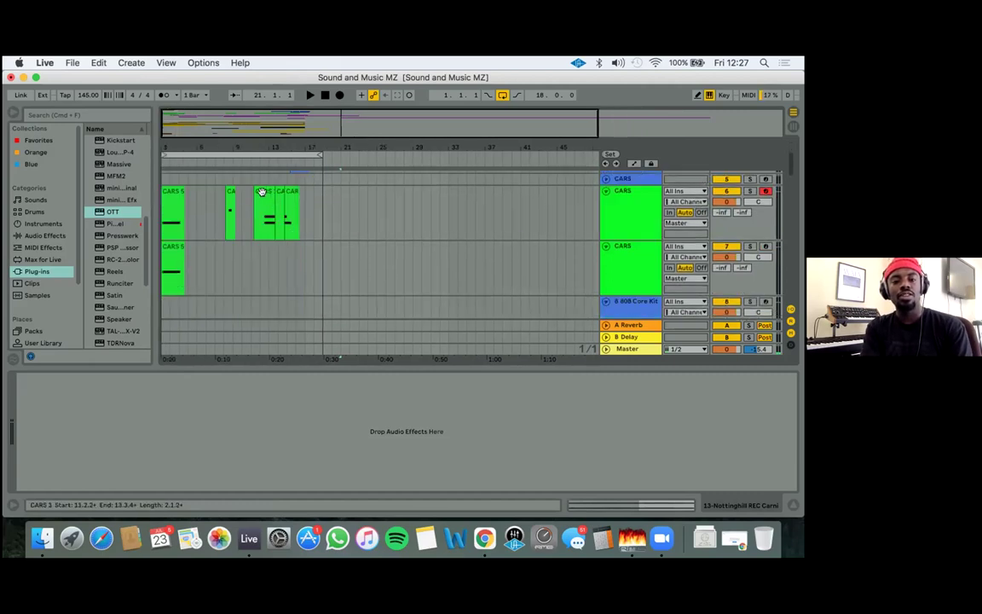
left_click_drag(255, 196, 259, 197)
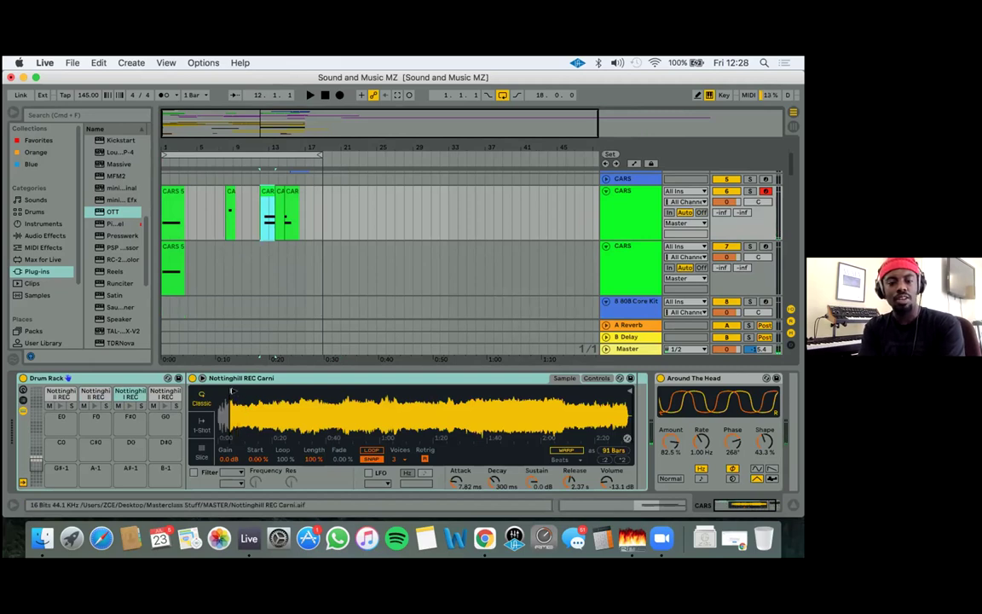
Move the sample start of the Drum Rack's third Nottinghill REC pad to about 1:25, and fold CARS track 6
mouse_move(231, 391)
left_mouse_down()
mouse_move(456, 391)
mouse_move(441, 392)
mouse_move(453, 392)
mouse_move(447, 419)
mouse_move(384, 355)
mouse_move(452, 392)
left_mouse_up()
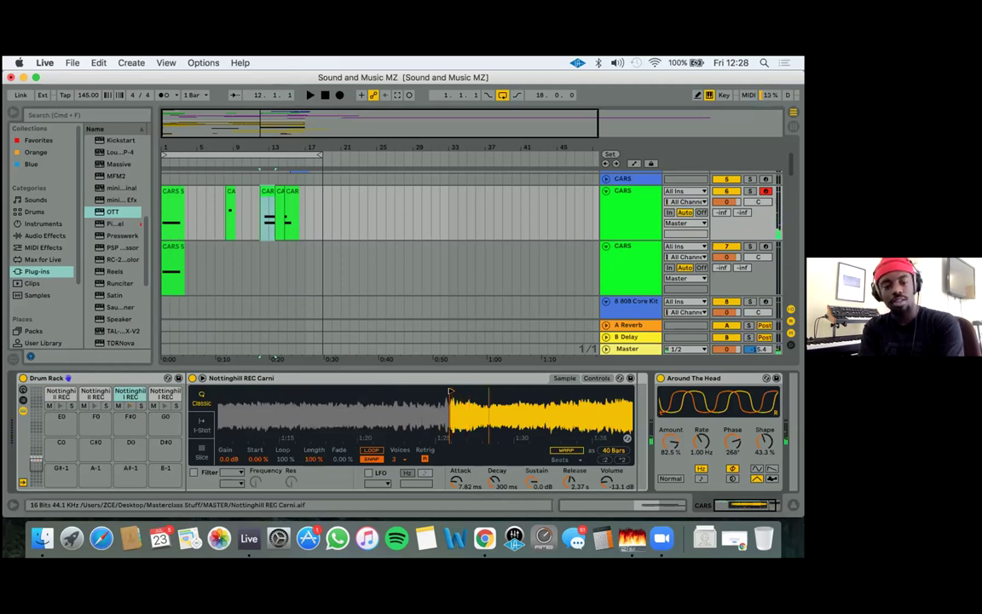
left_click(125, 395)
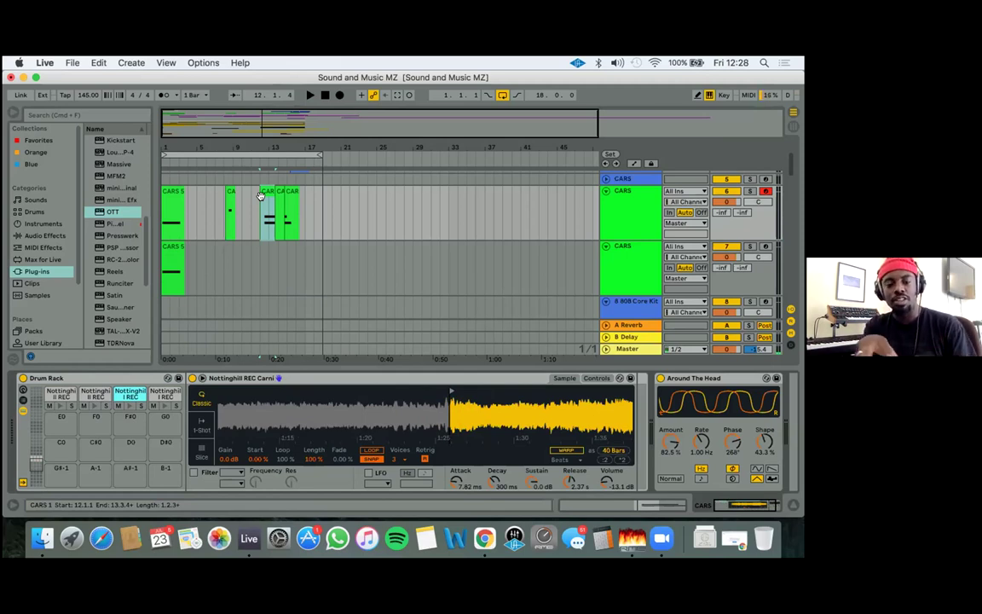
left_click_drag(259, 141, 248, 112)
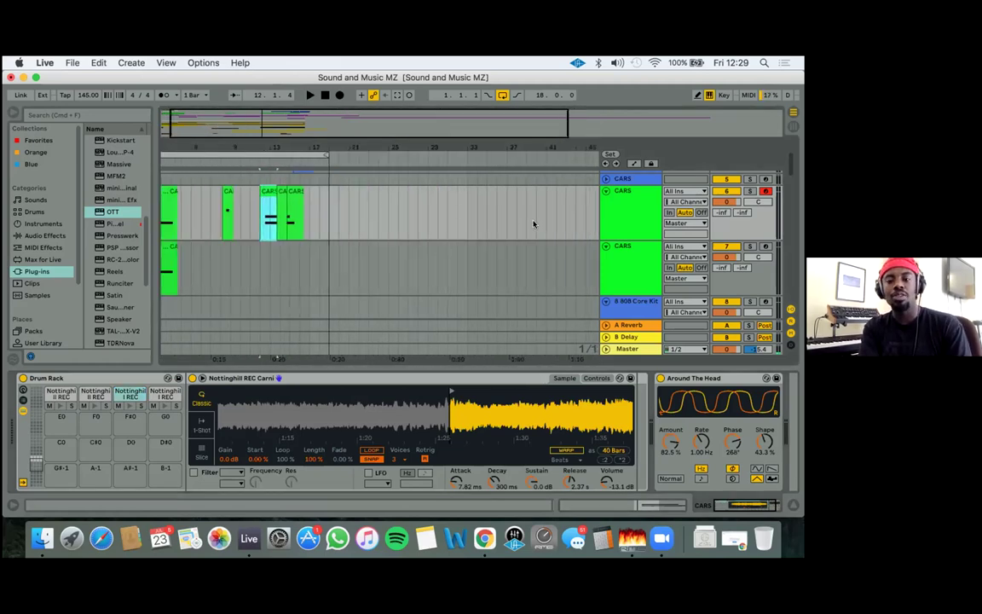
left_click(606, 191)
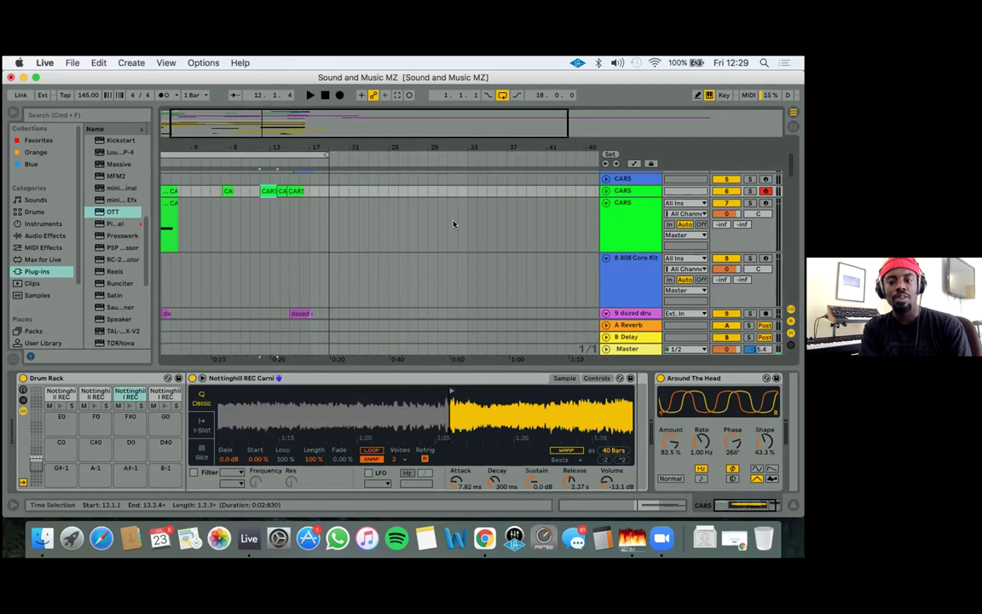
Switch to Finder, preview onde_3X1A6099.mp4, replay it from the start, and return to Ableton Live
scroll(453, 224, "up", 3)
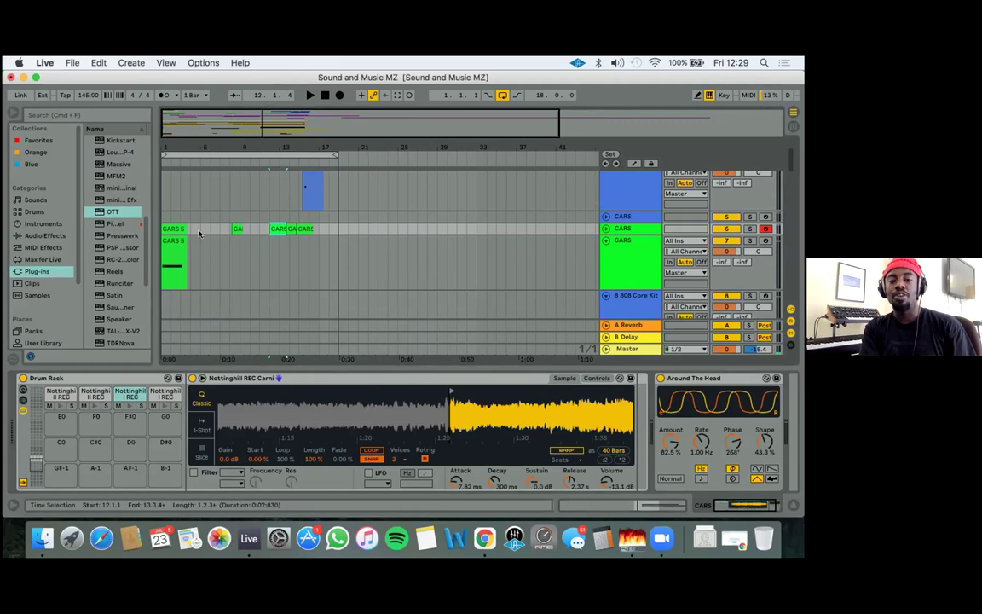
scroll(202, 234, "down", 5)
scroll(200, 234, "down", 5)
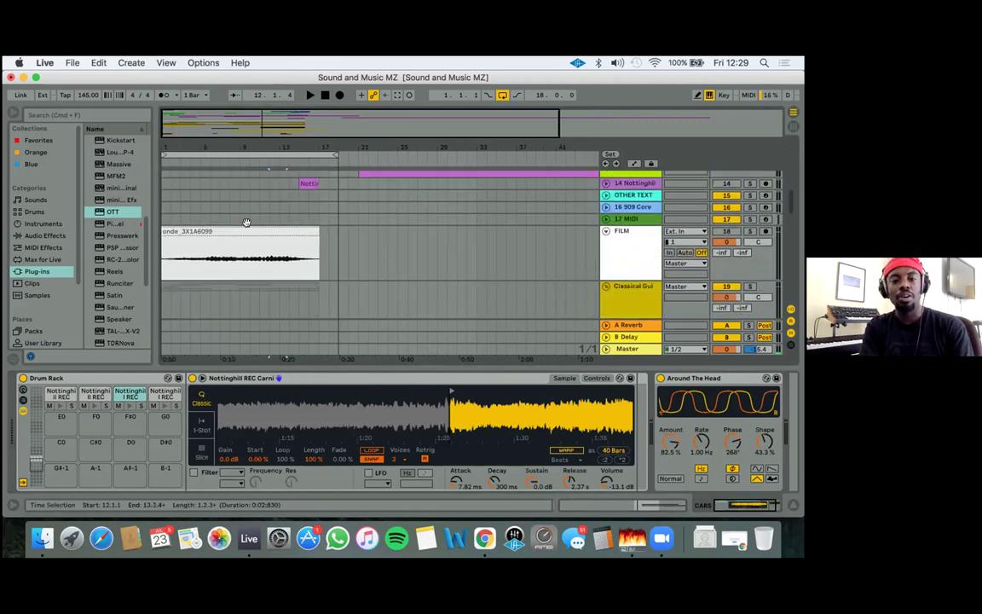
left_click(45, 539)
key("space")
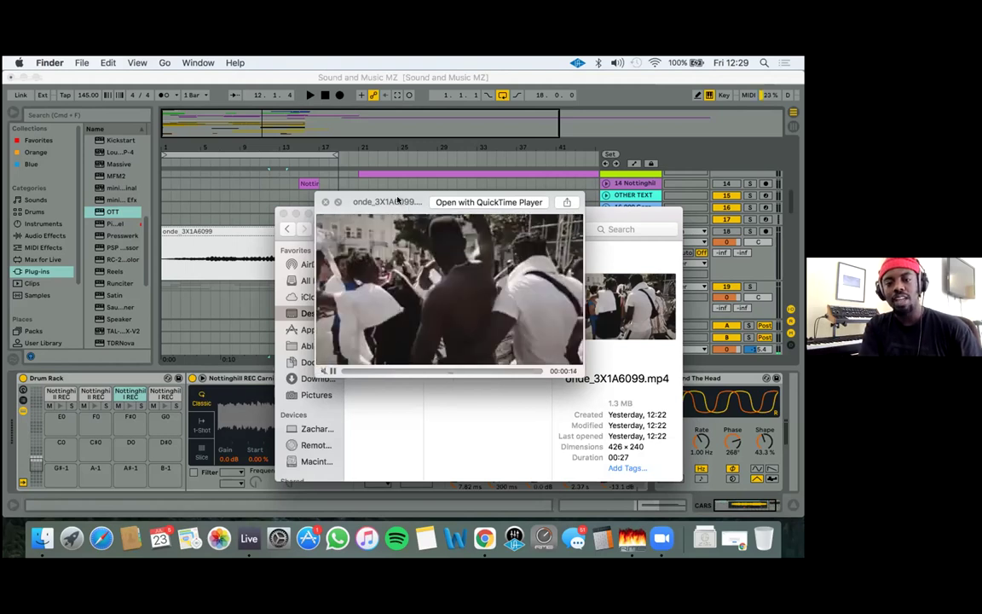
left_click_drag(397, 201, 388, 219)
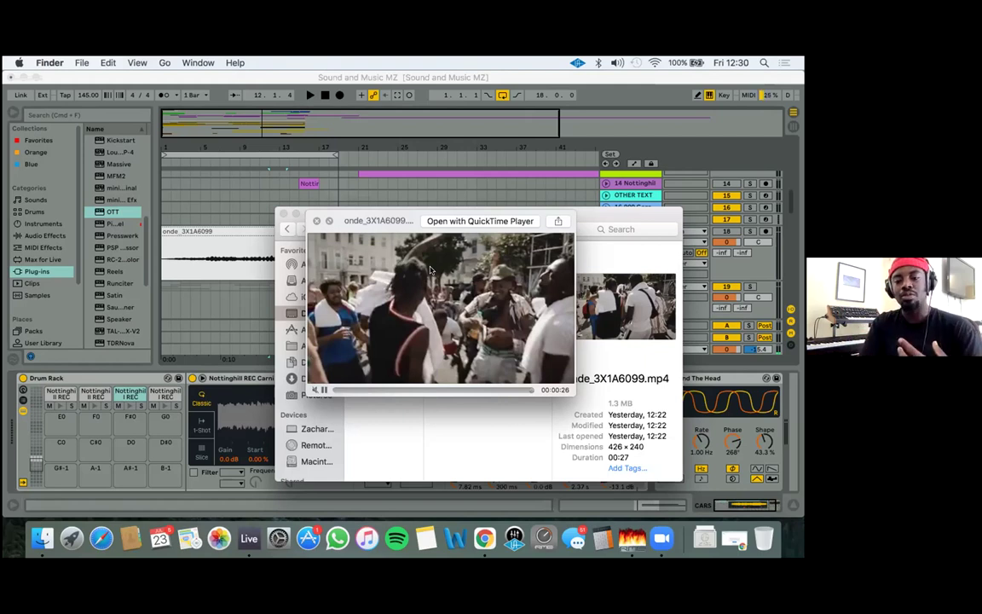
left_click(337, 390)
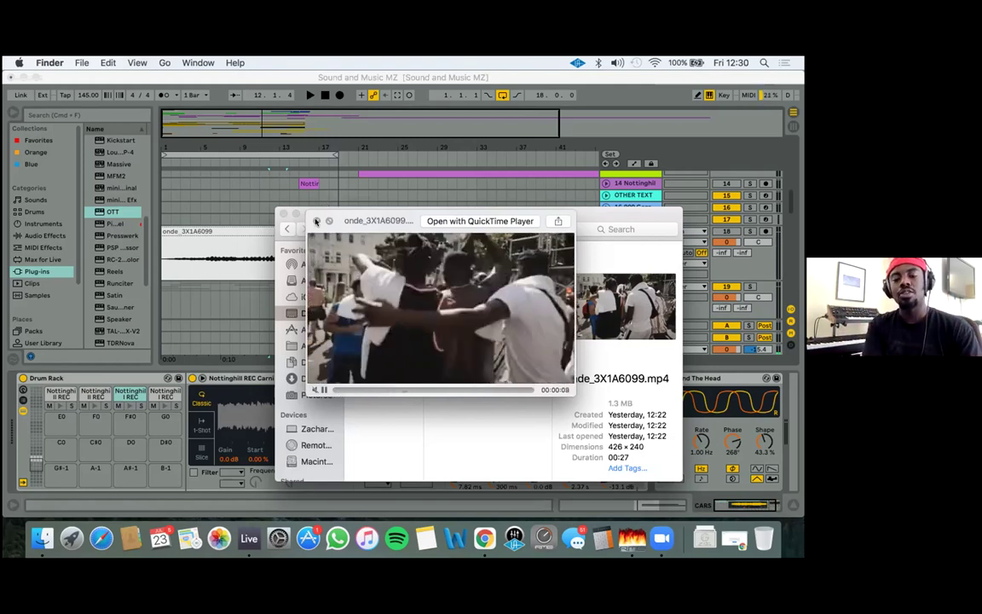
left_click(290, 168)
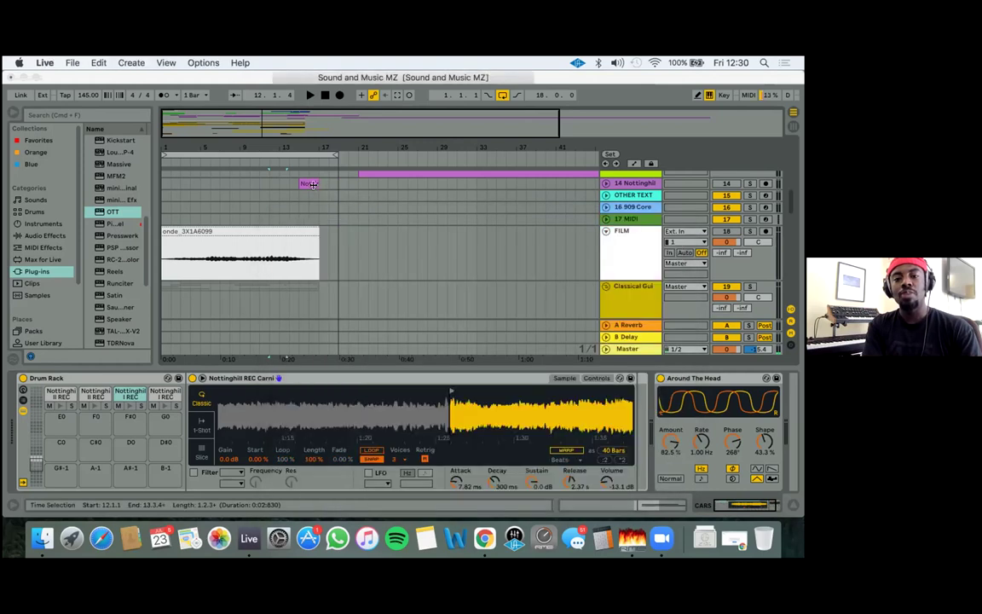
Select the onde_3X1A6099 clip on the FILM track
left_click(295, 234)
scroll(294, 233, "down", 2)
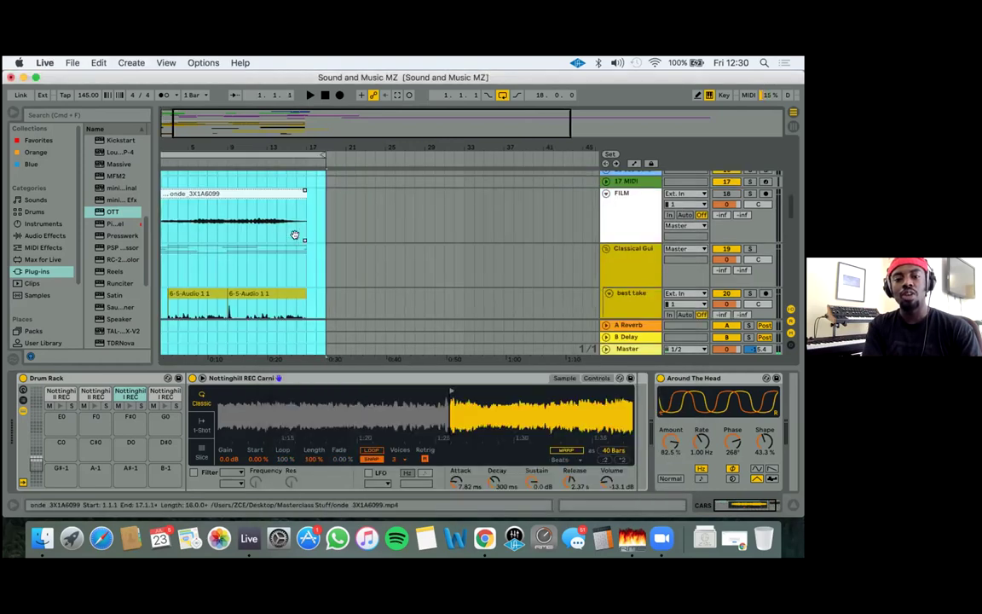
scroll(294, 233, "up", 3)
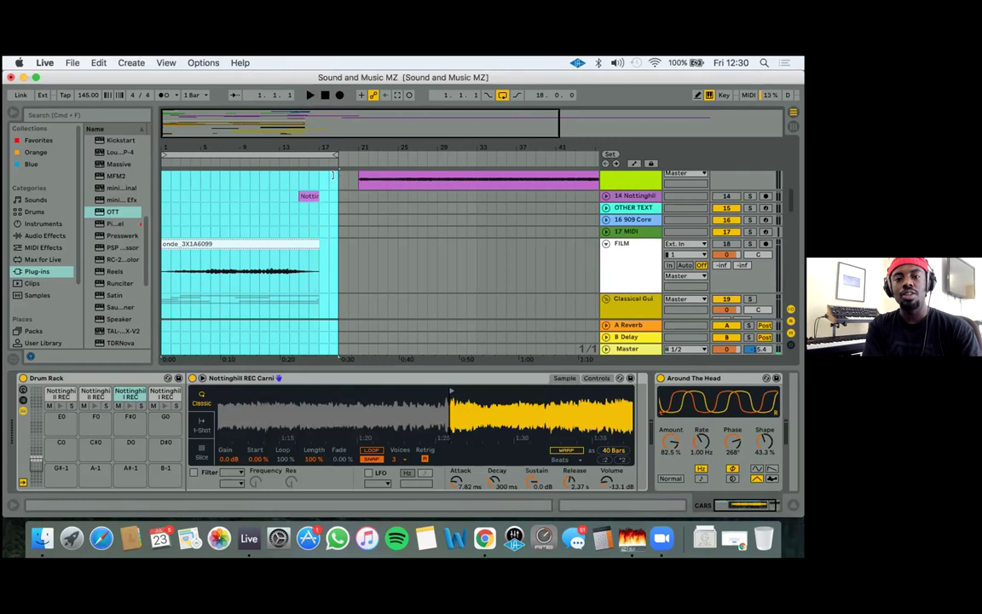
left_click(284, 241)
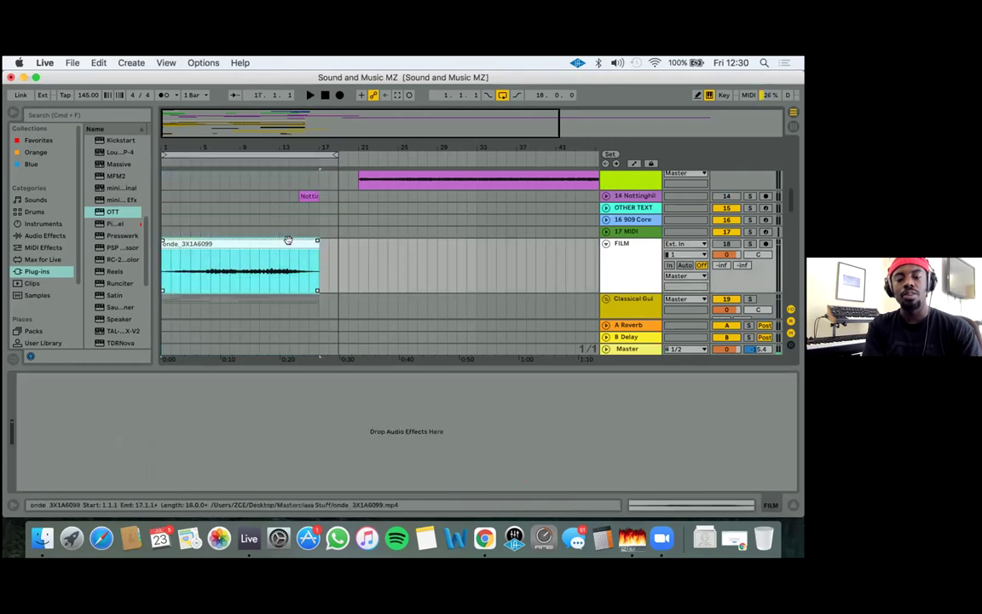
Fold the Classical Guitar group on track 19
scroll(493, 232, "down", 3)
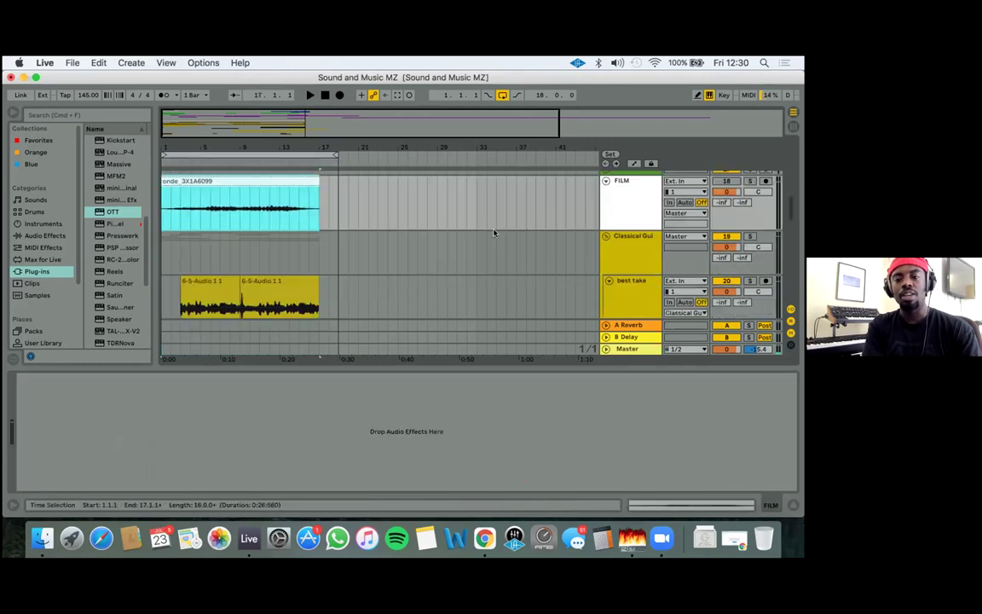
scroll(492, 232, "down", 2)
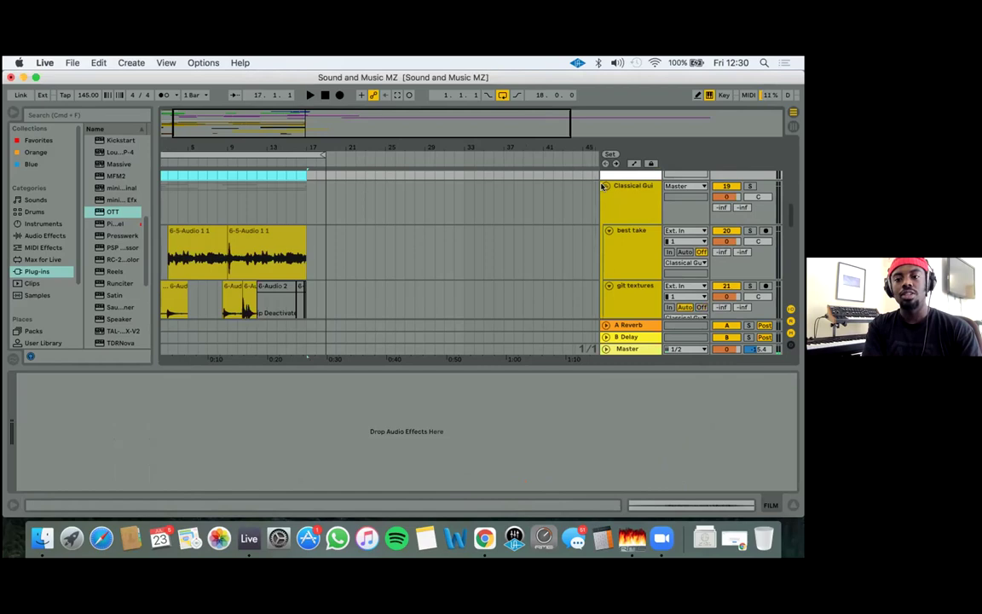
left_click(608, 230, "alt")
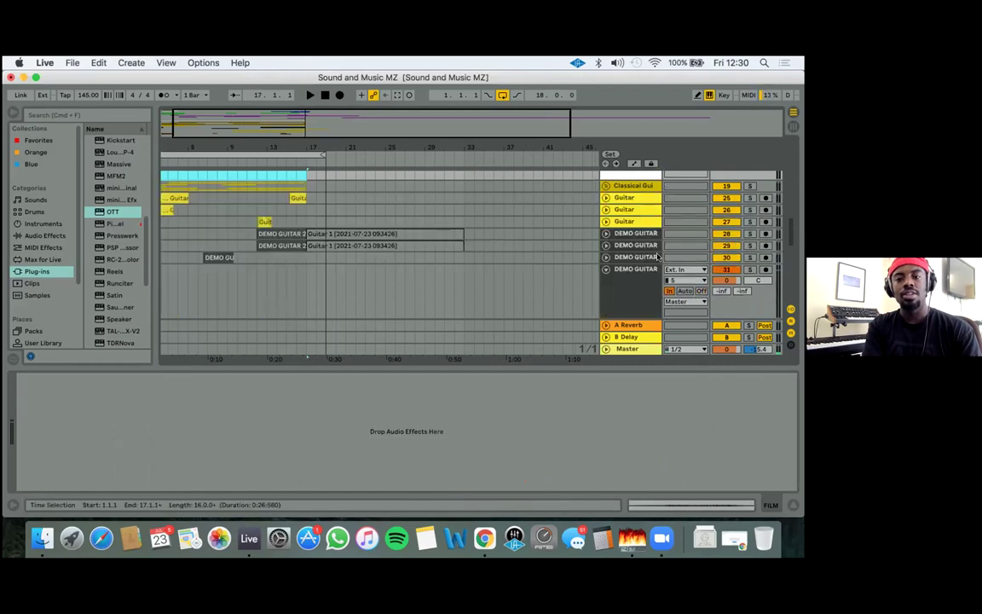
scroll(657, 256, "down", 3)
scroll(658, 256, "up", 2)
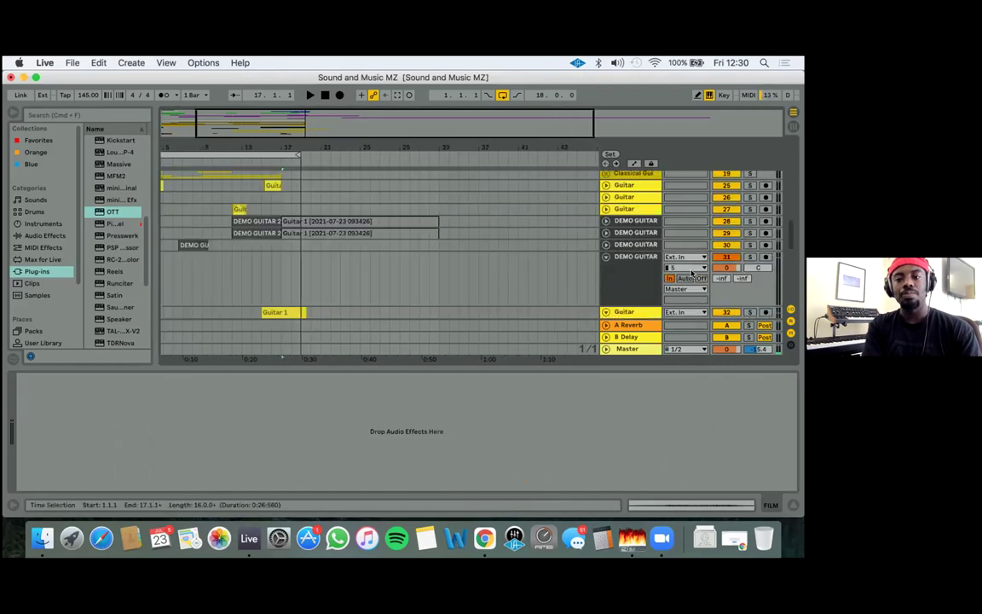
Set the input monitoring of DEMO GUITAR track 31 to Auto
left_click(688, 277)
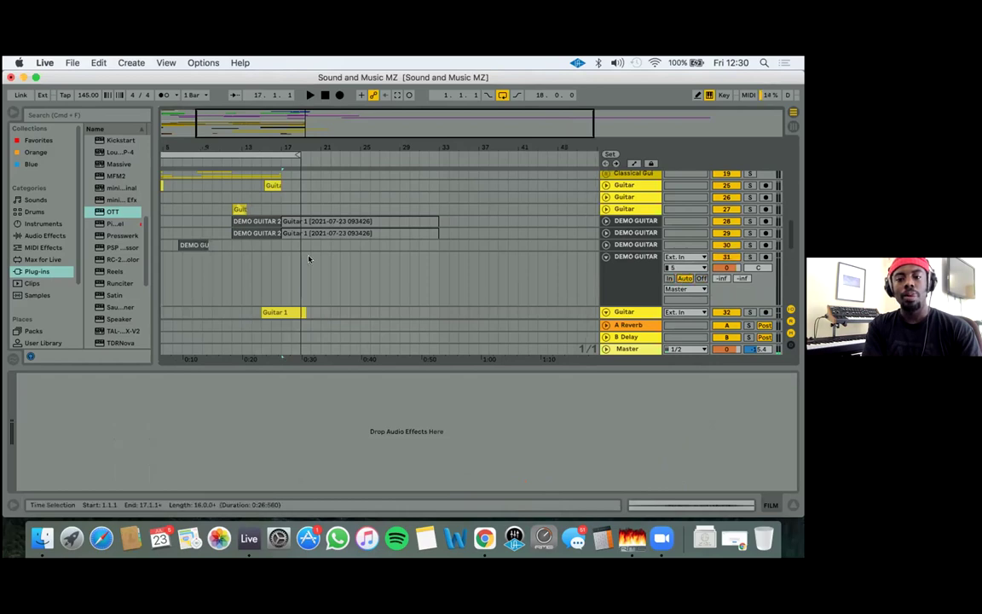
scroll(308, 258, "down", 5)
scroll(308, 258, "up", 3)
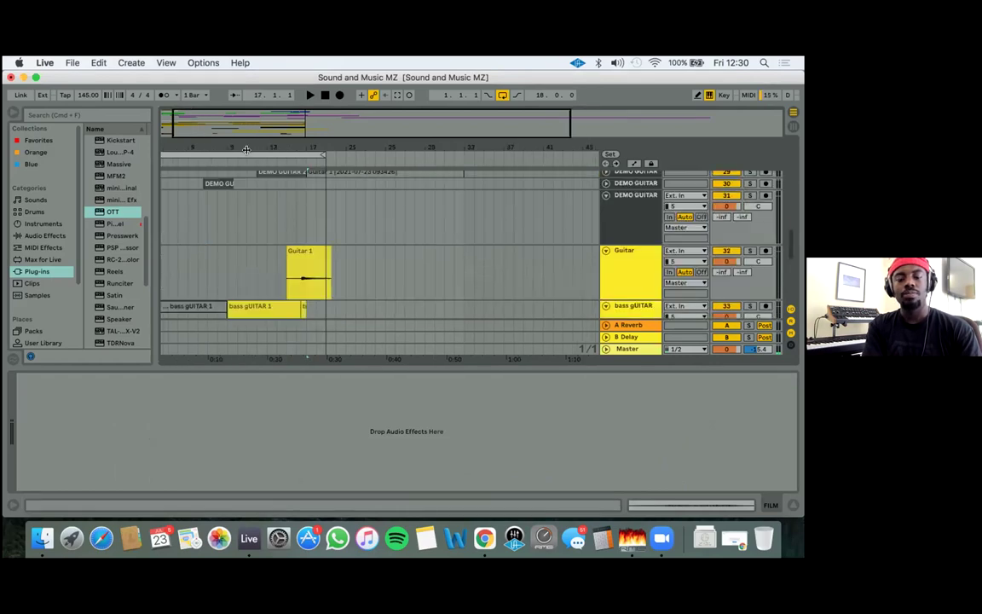
Play the arrangement loop from bar 1 and shorten the loop length to 17 bars
left_click(245, 150)
key("space")
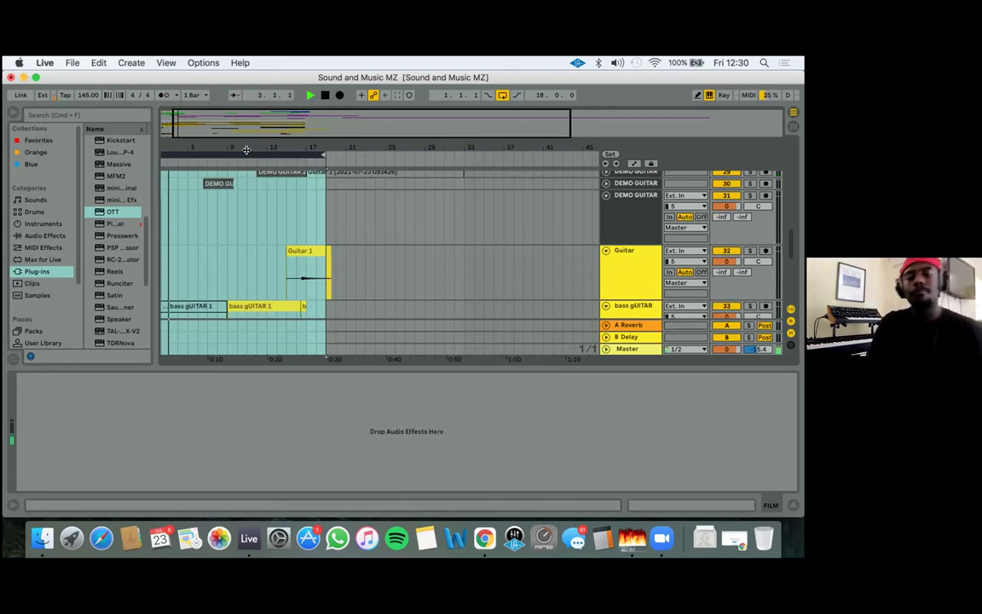
scroll(226, 287, "up", 5)
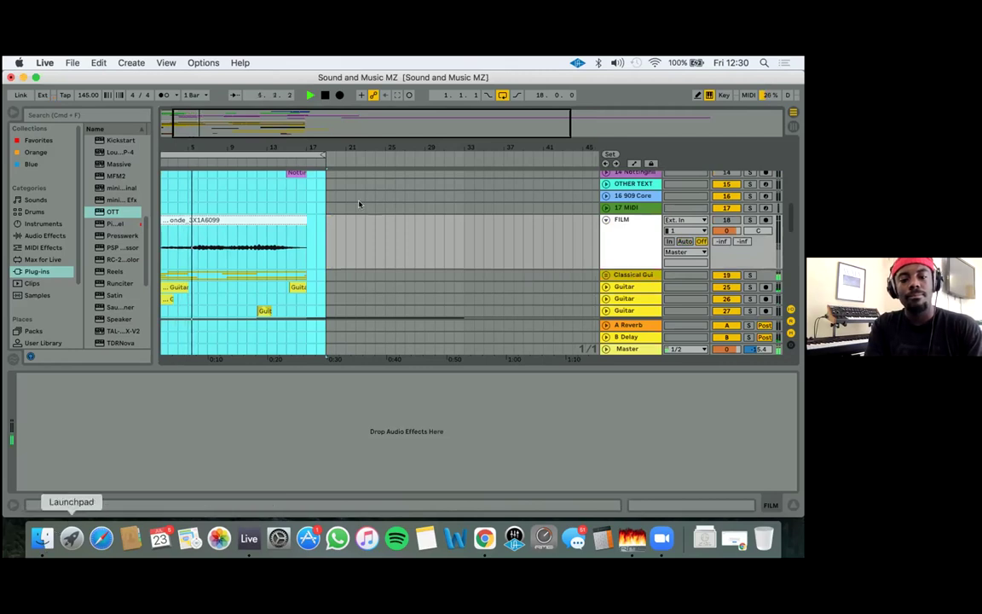
left_click_drag(325, 154, 312, 154)
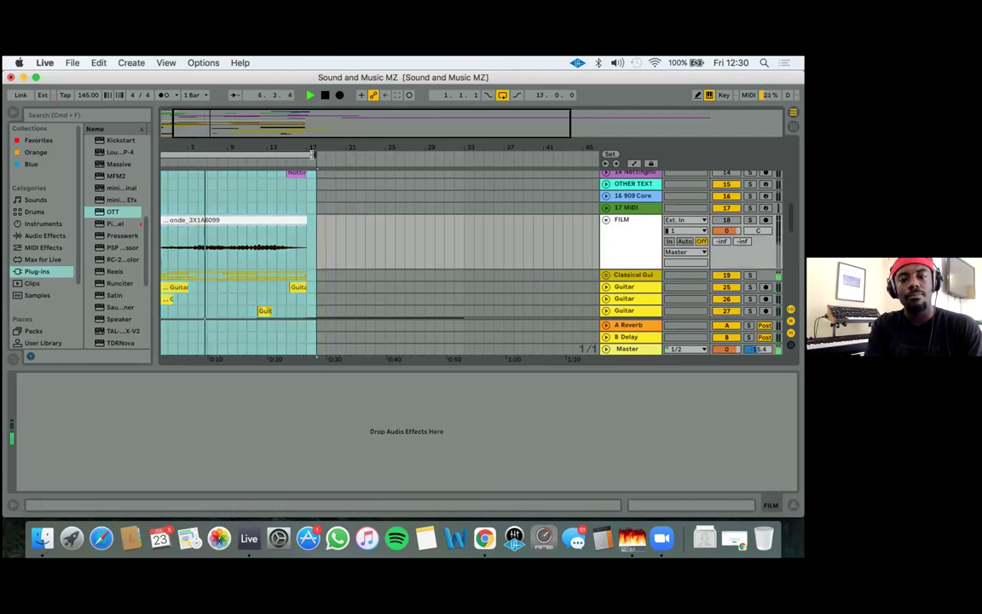
Examine the tracks between FILM and 2 Bazille while the loop plays, and stop playback once it restarts
scroll(540, 252, "up", 2)
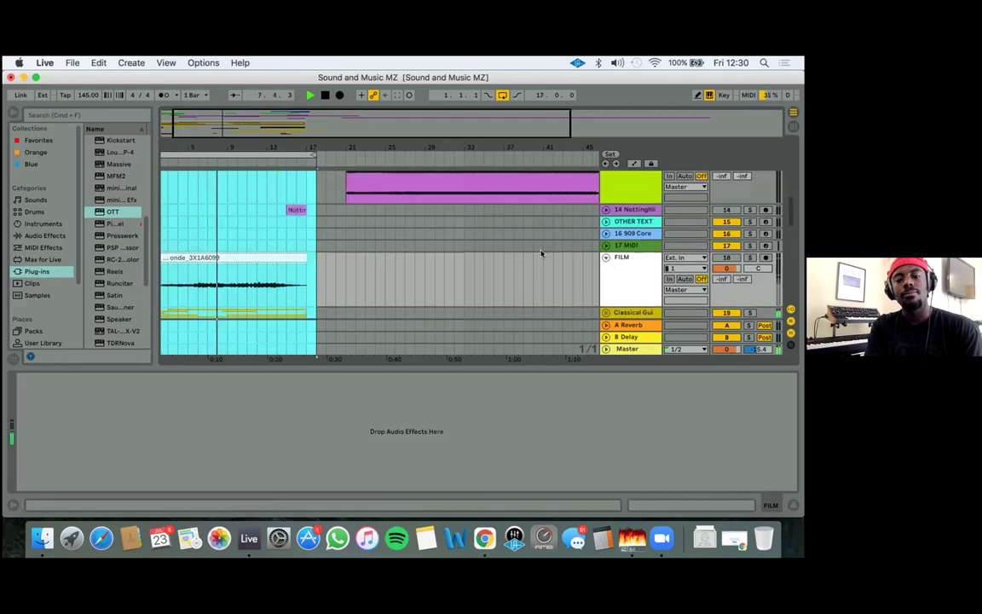
scroll(540, 252, "up", 2)
scroll(540, 252, "up", 5)
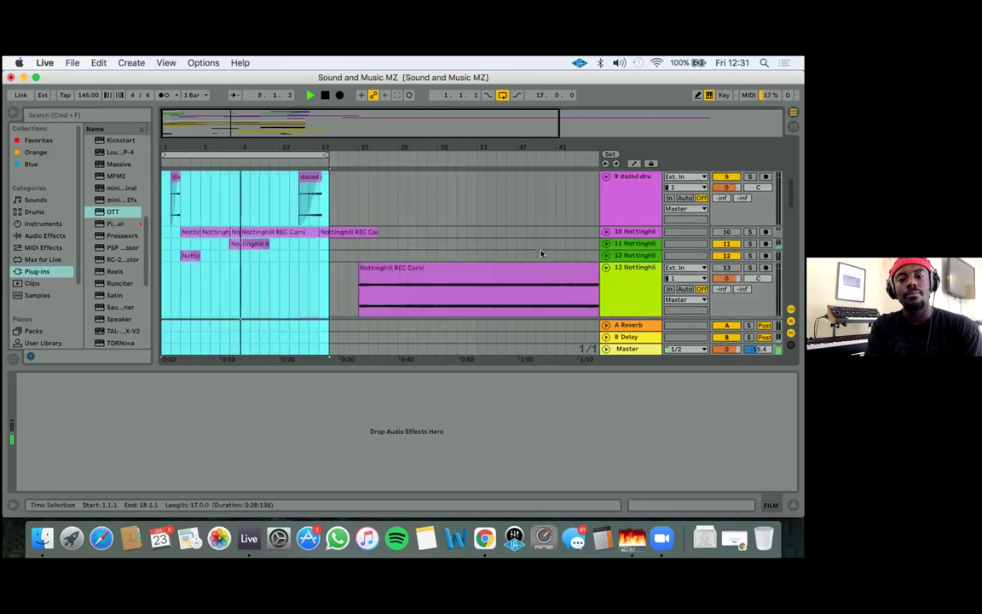
scroll(540, 252, "up", 2)
scroll(540, 252, "up", 5)
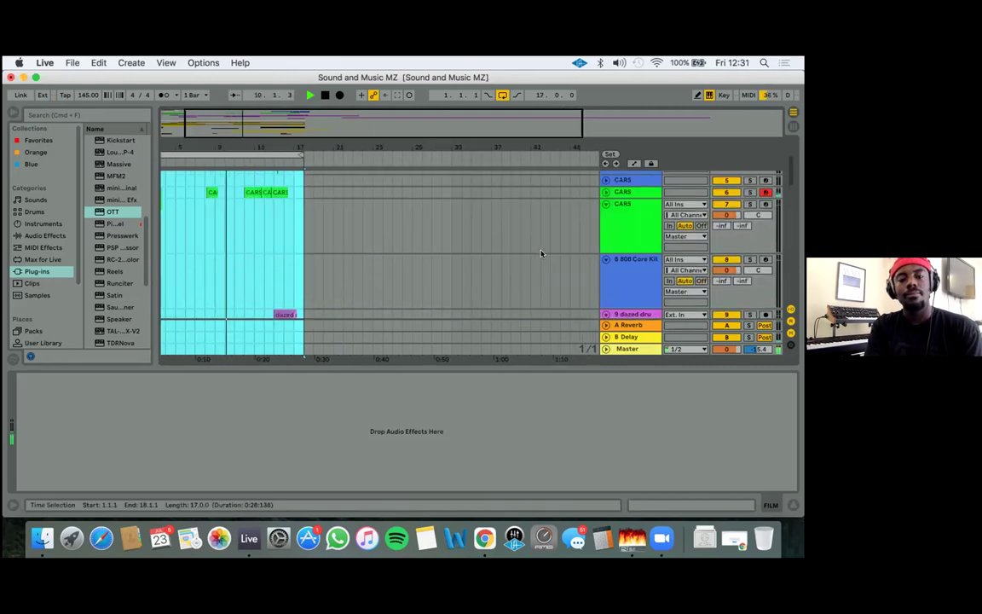
scroll(541, 252, "up", 4)
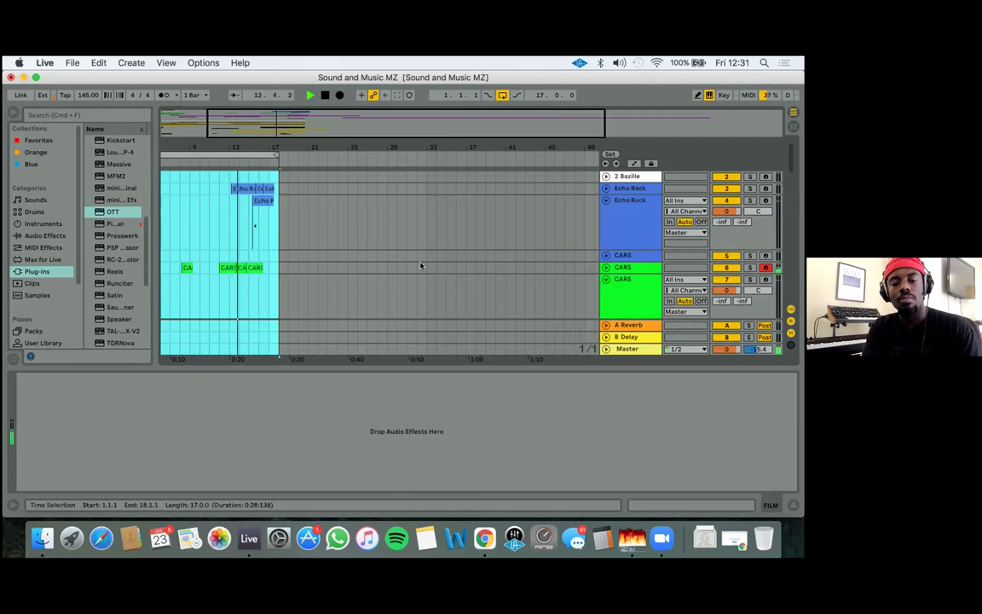
scroll(420, 265, "down", 2)
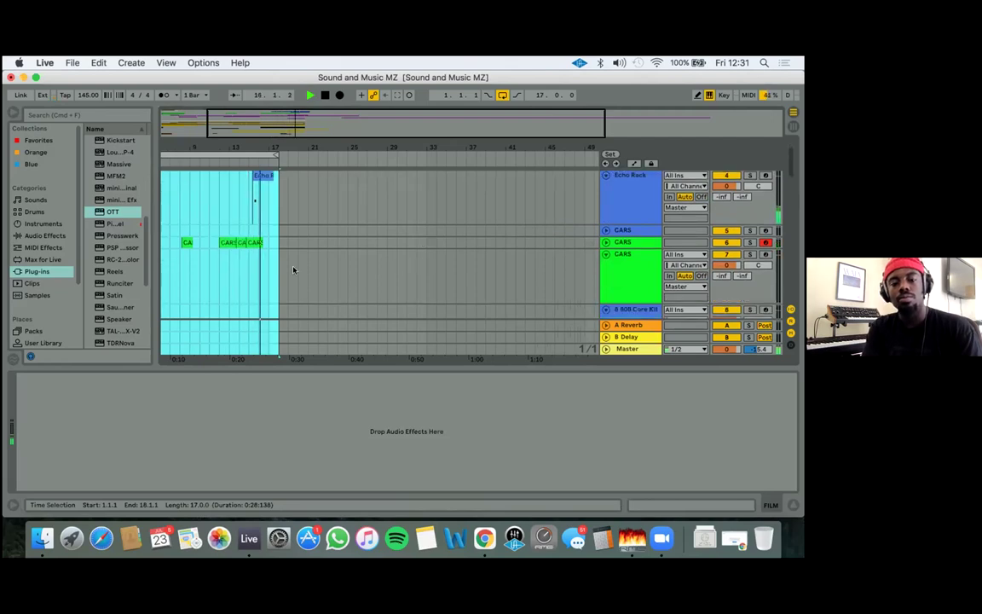
scroll(293, 270, "down", 3)
scroll(293, 270, "down", 3)
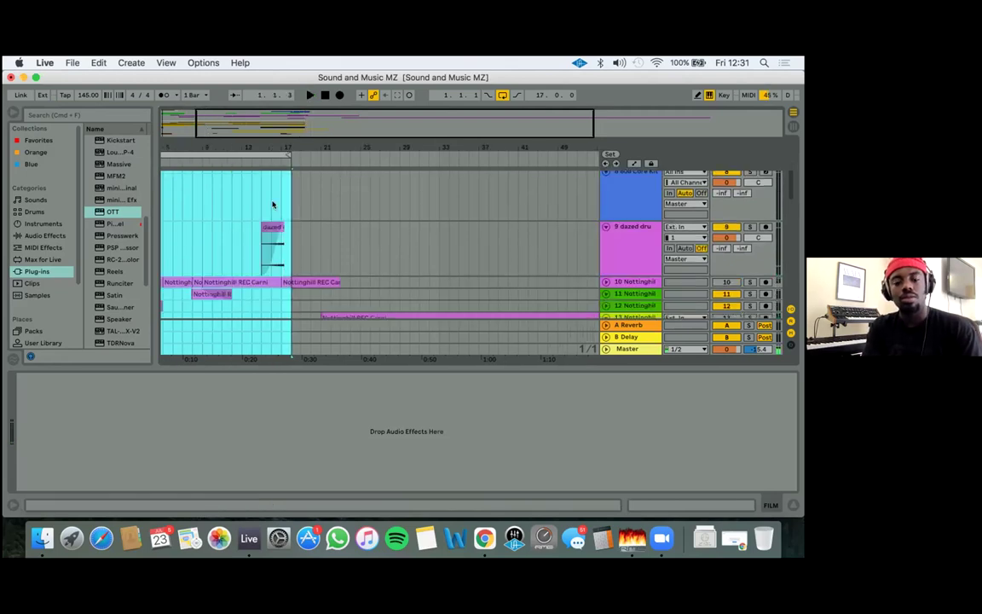
key("space")
Extend the arrangement loop so its length is 18 bars
scroll(299, 173, "down", 3)
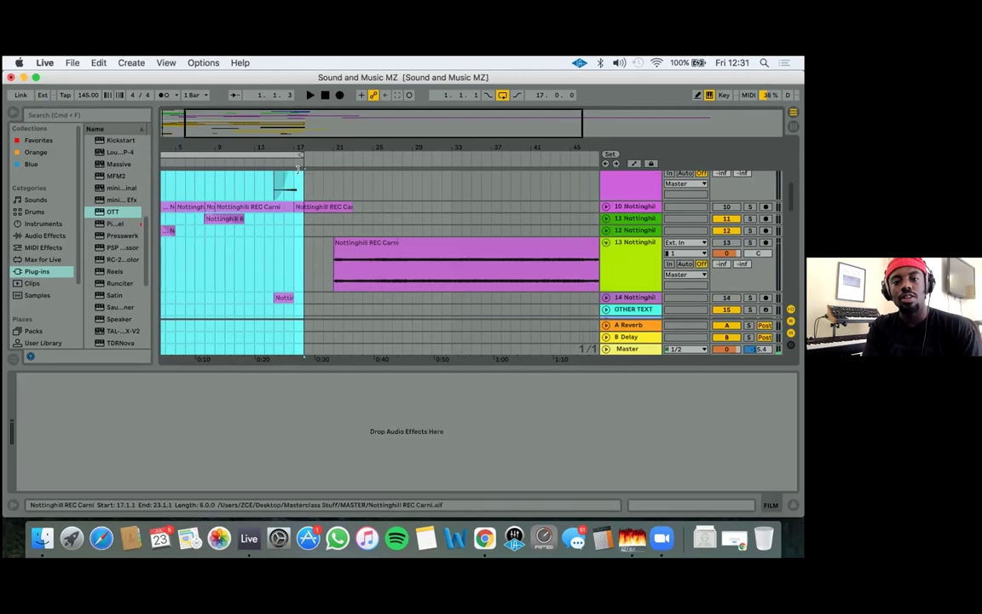
scroll(307, 166, "left", 1)
left_click_drag(316, 156, 328, 156)
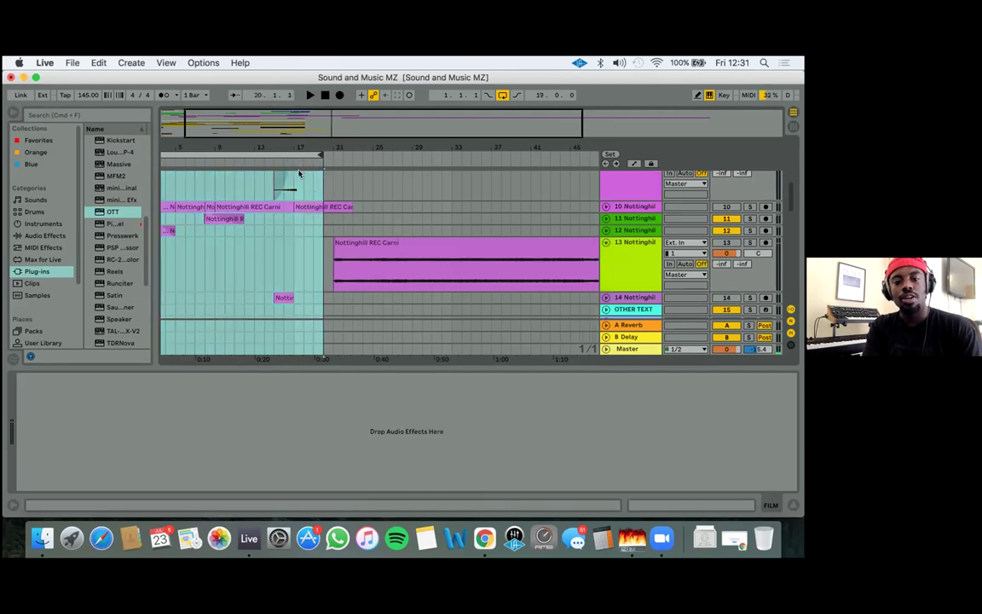
scroll(280, 201, "down", 3)
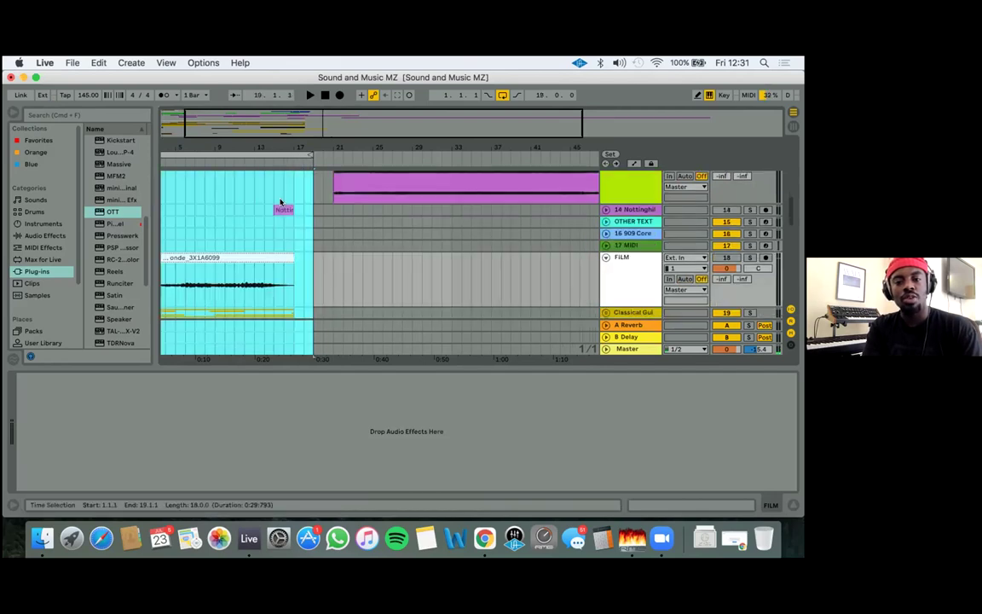
Fold the Nottinghill track 13
scroll(282, 200, "down", 1)
scroll(410, 223, "up", 2)
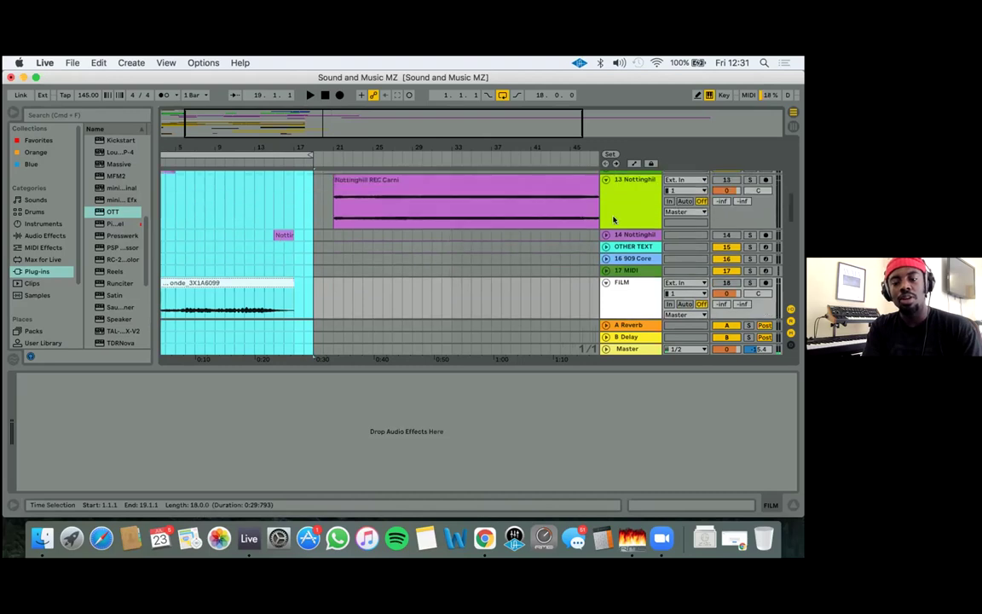
left_click(606, 180)
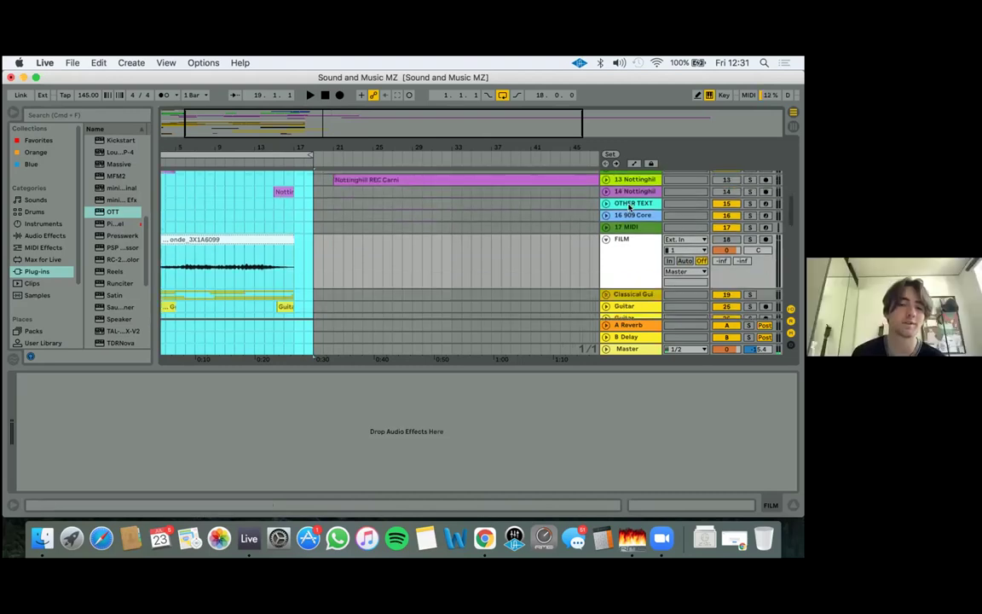
Select the onde_3X1A6099 clip on the FILM track with its video window open, and play the arrangement from about bar 3
scroll(443, 214, "down", 3)
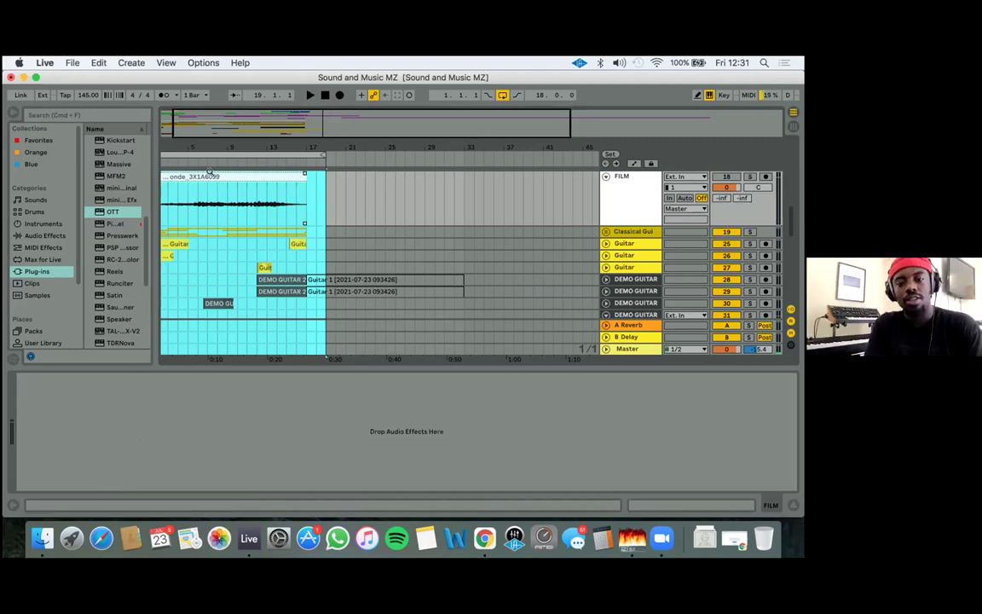
key("z")
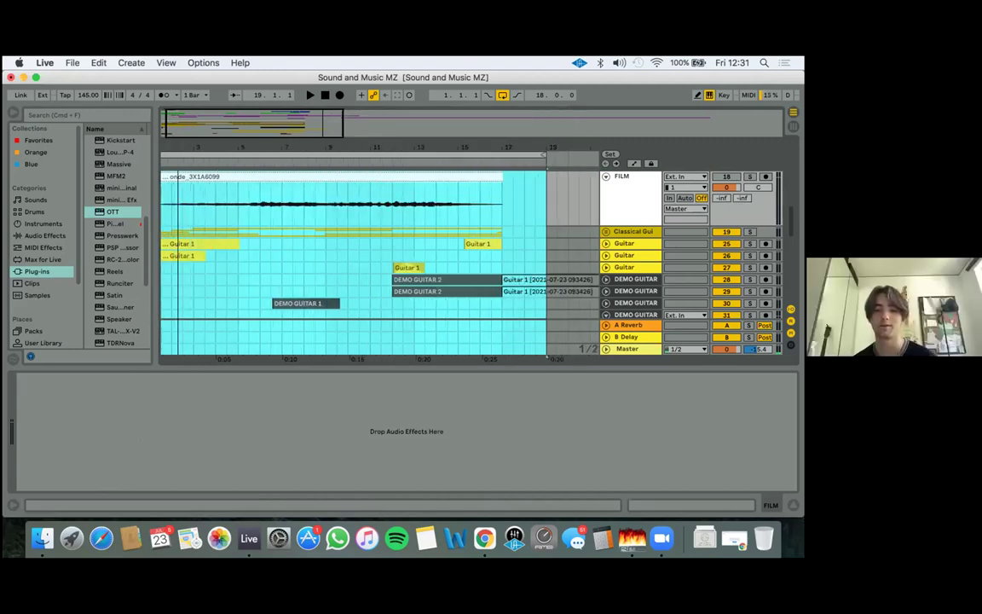
key("x")
left_click(228, 175)
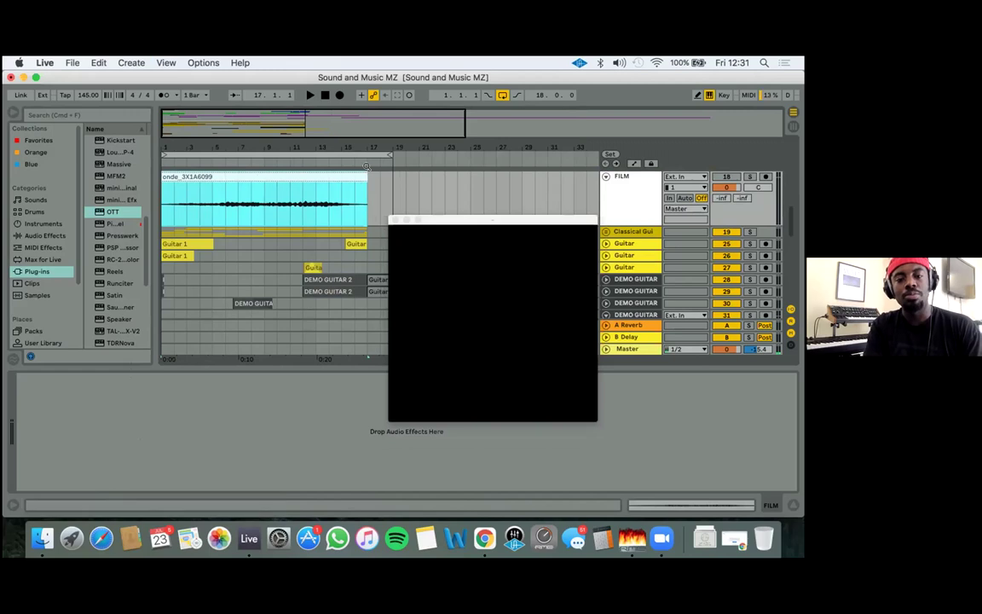
left_click(194, 160)
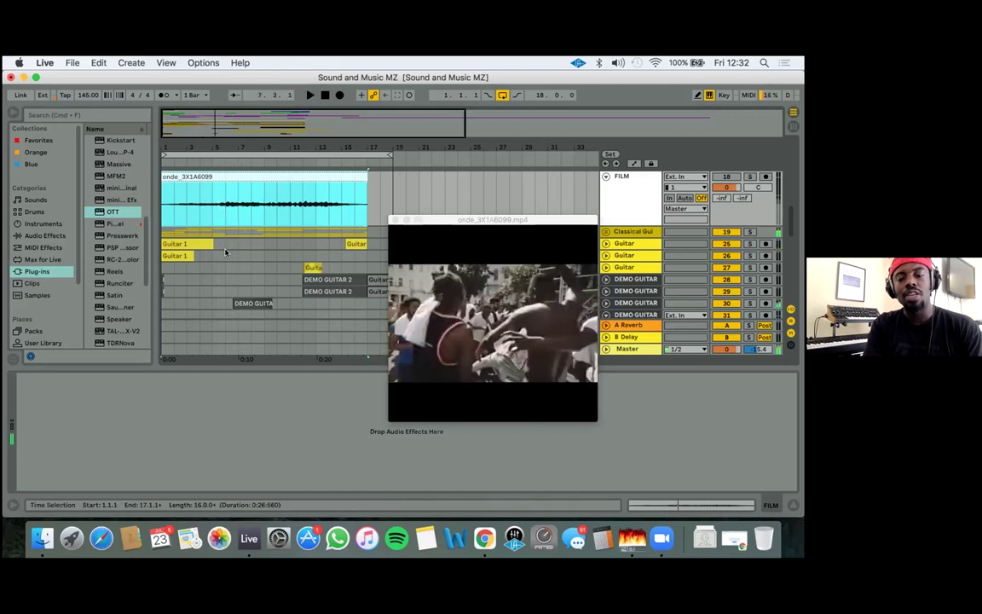
Examine the clips on all tracks from 1 Dub Siren down to the Vocal group, returning to the guitar tracks below FILM
scroll(261, 231, "up", 5)
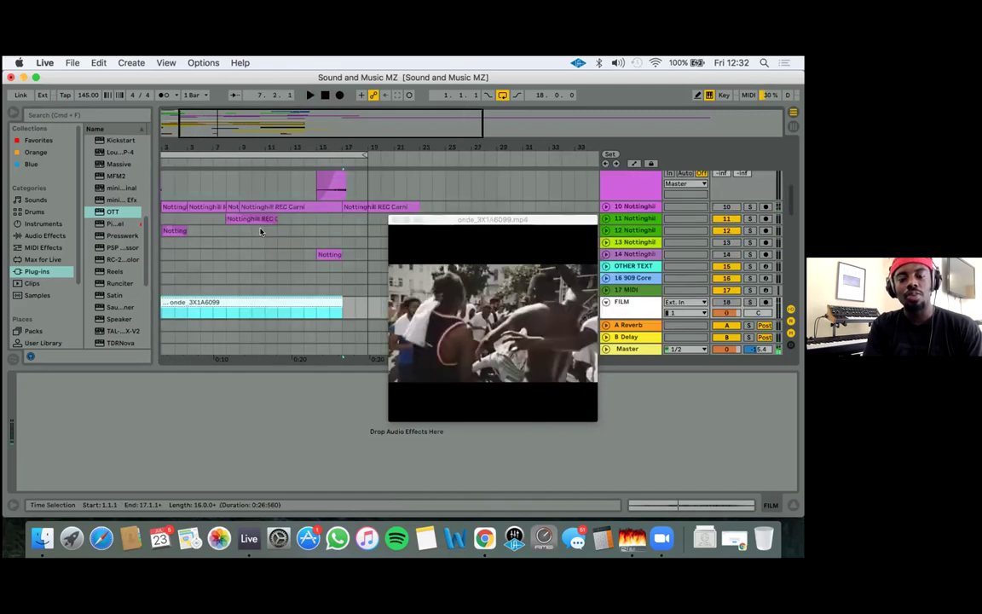
scroll(261, 231, "up", 4)
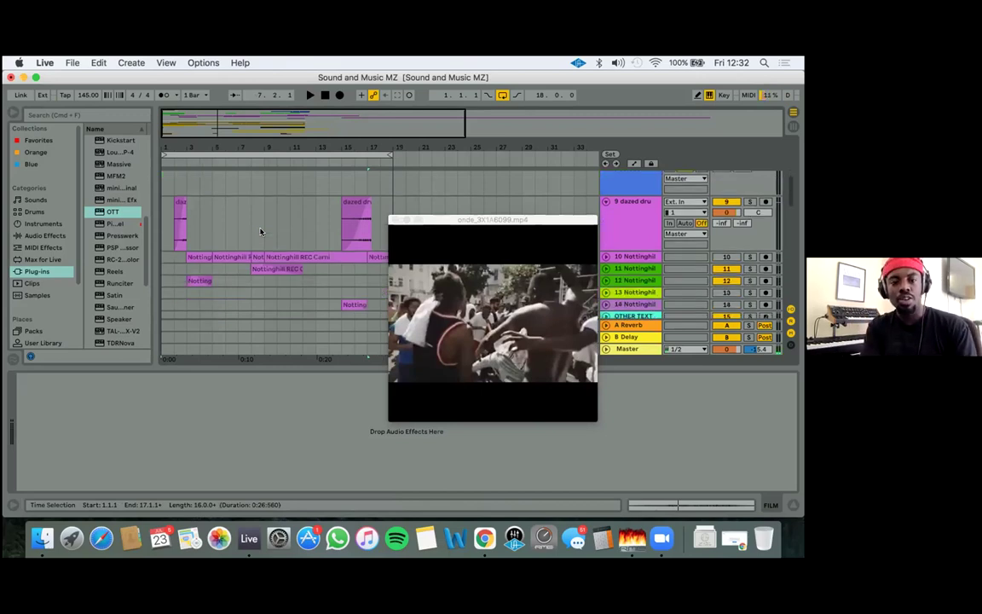
scroll(261, 231, "up", 6)
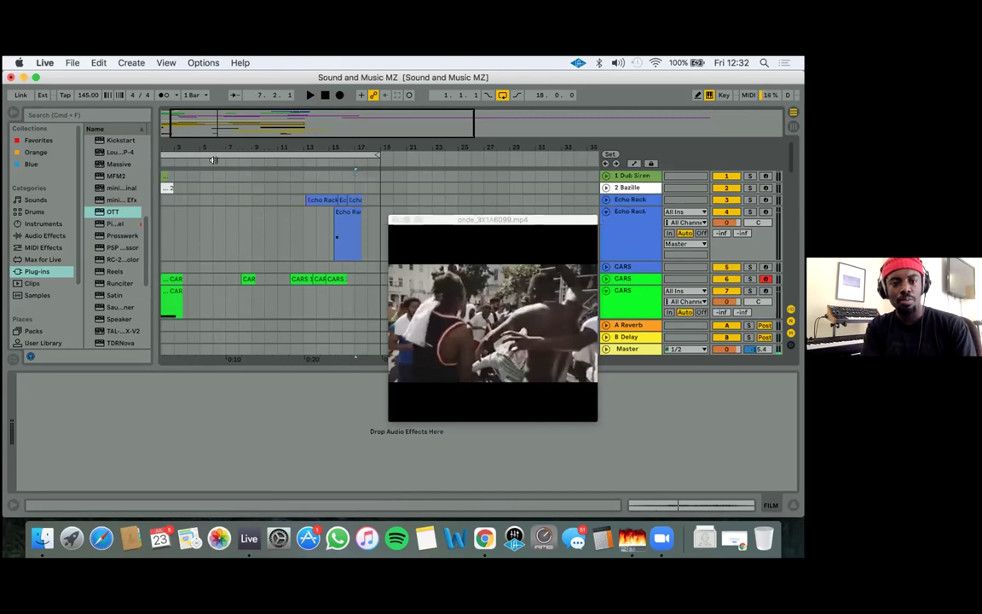
scroll(209, 190, "down", 6)
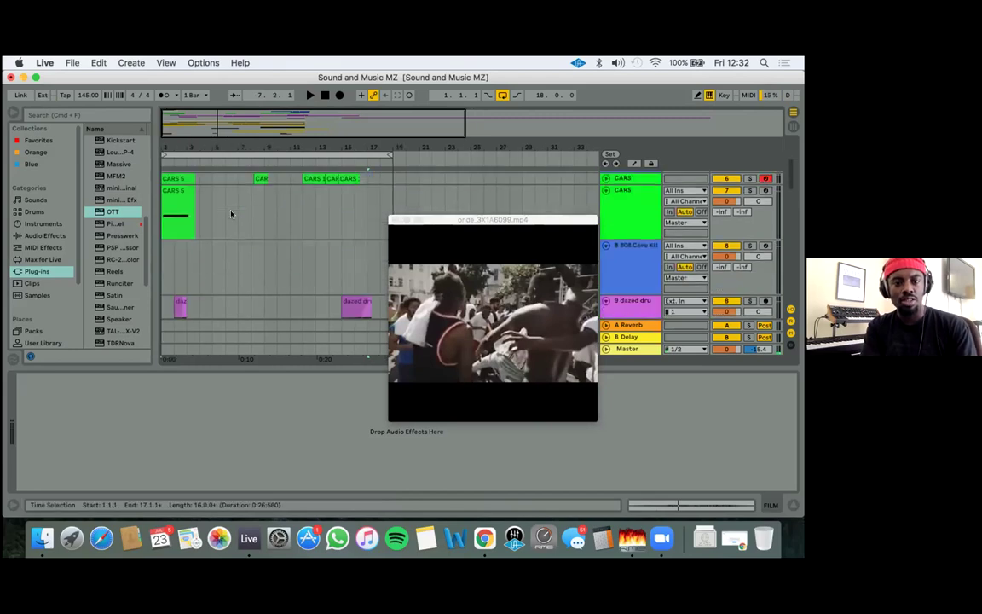
scroll(254, 211, "down", 10)
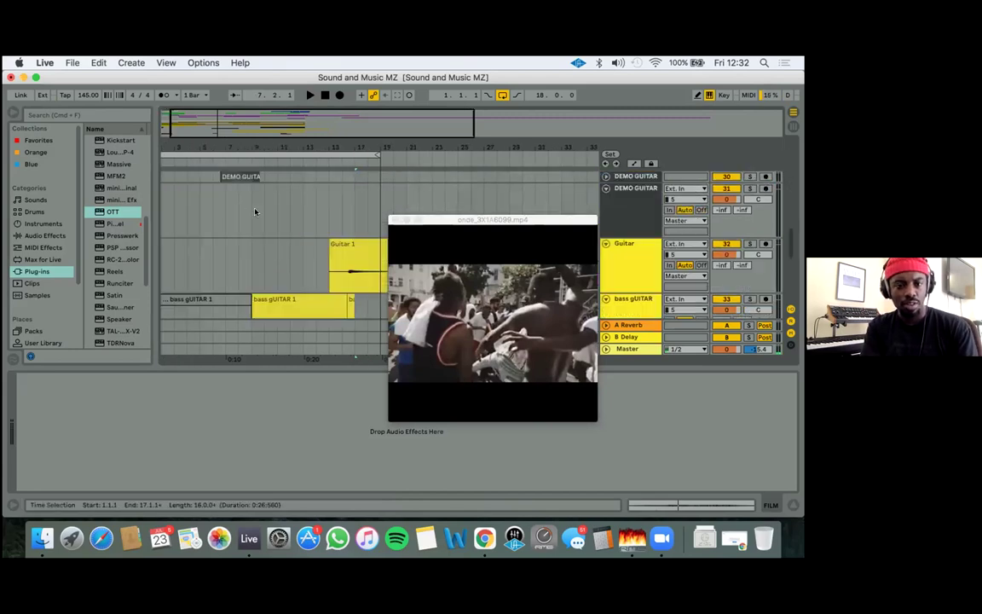
scroll(254, 212, "down", 5)
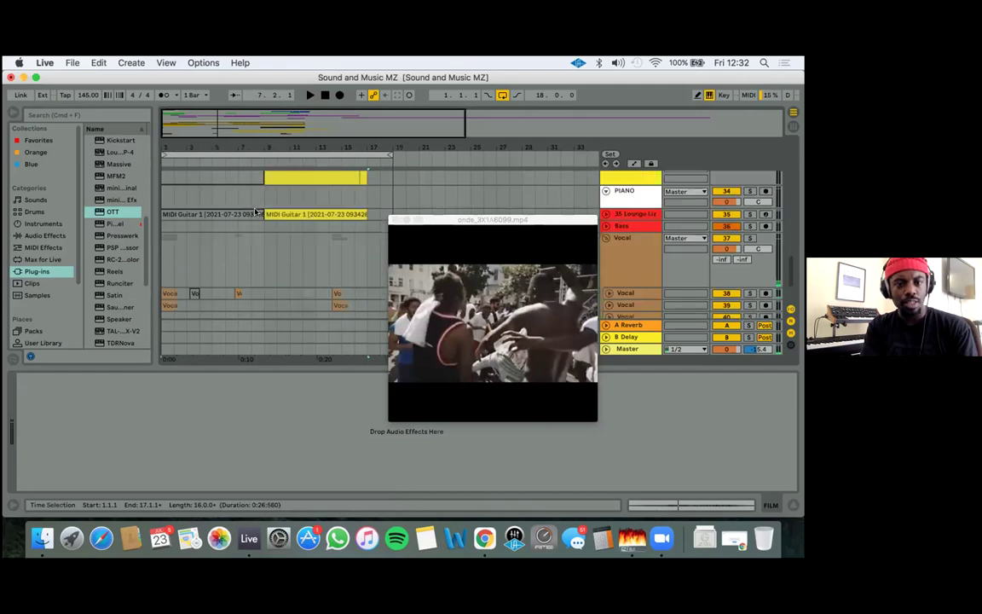
scroll(254, 211, "up", 2)
scroll(254, 212, "up", 5)
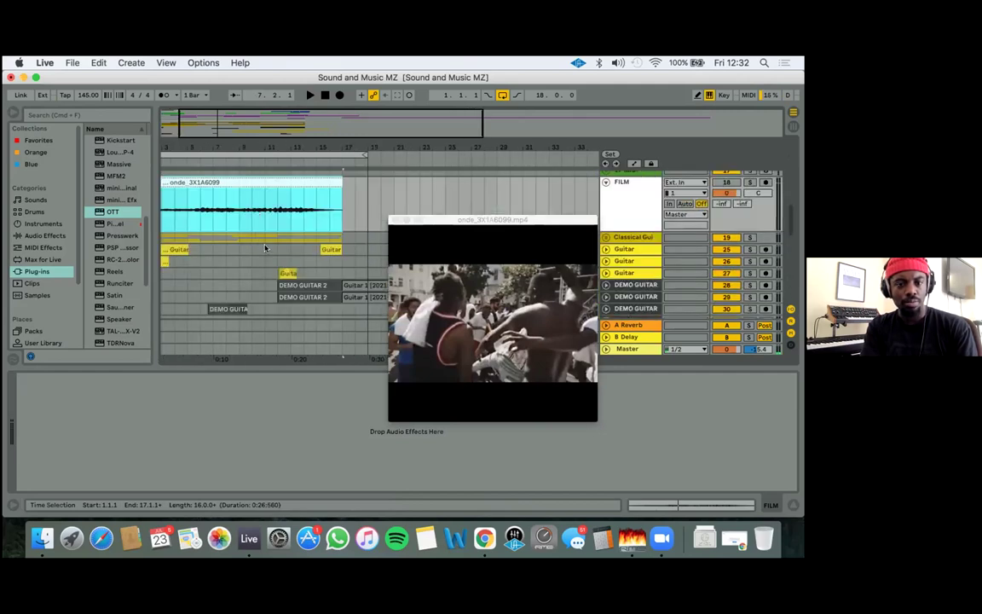
Select the DEMO GUITAR 2 clip on track 28 and audition it repeatedly from bar 12 against the film video
left_click(298, 236)
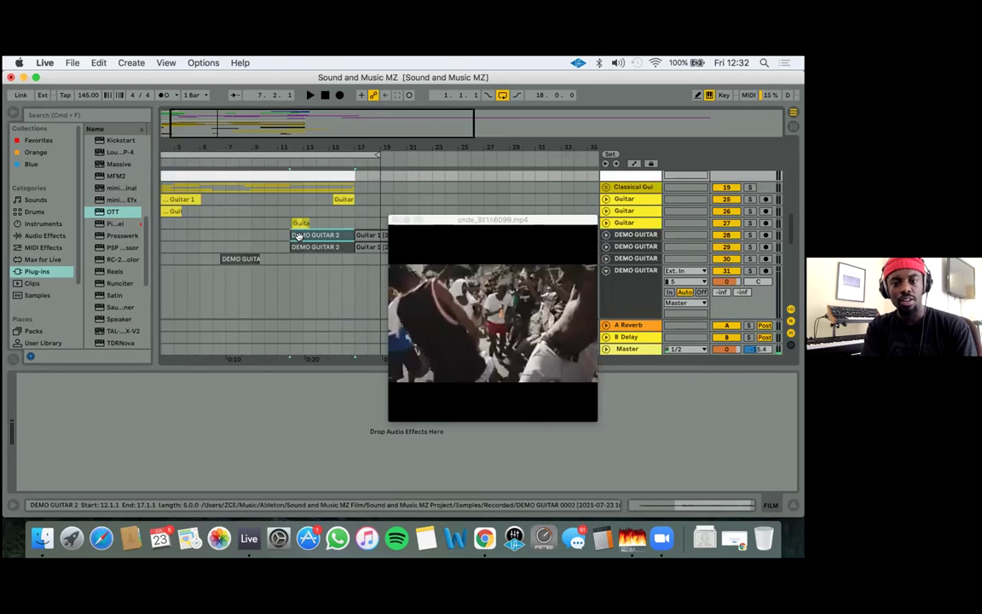
key("space")
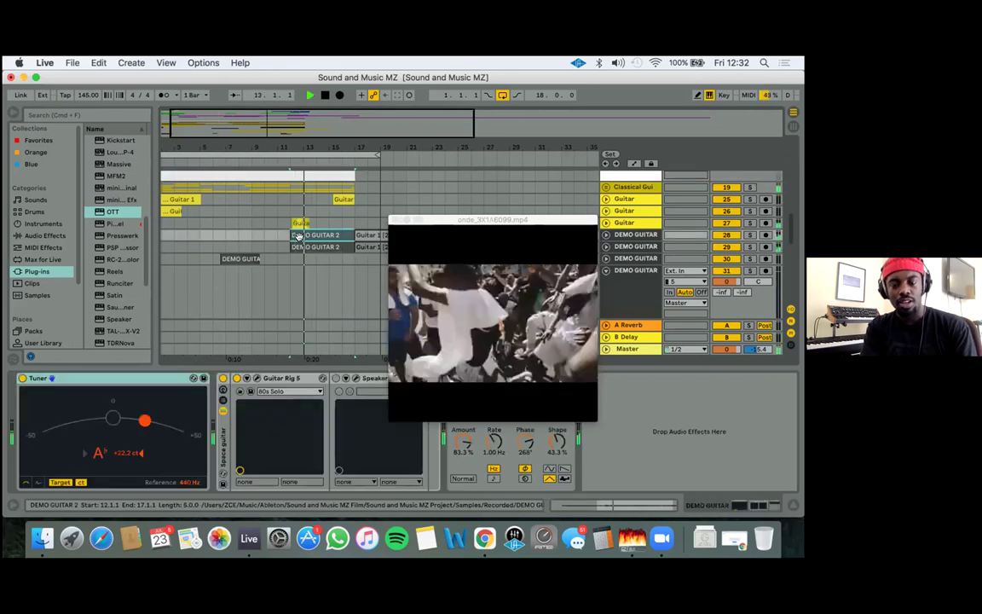
key("space")
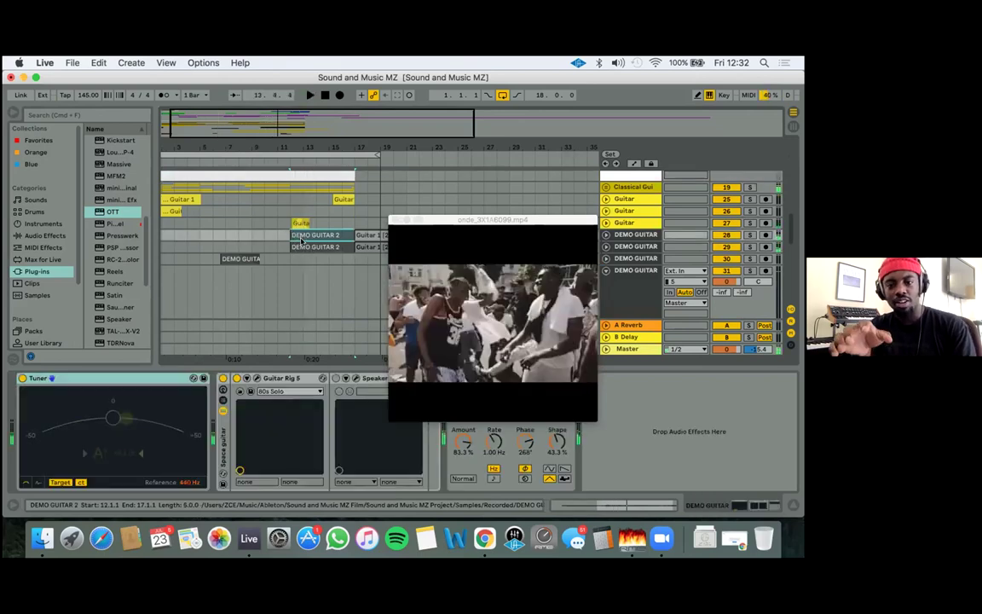
key("space")
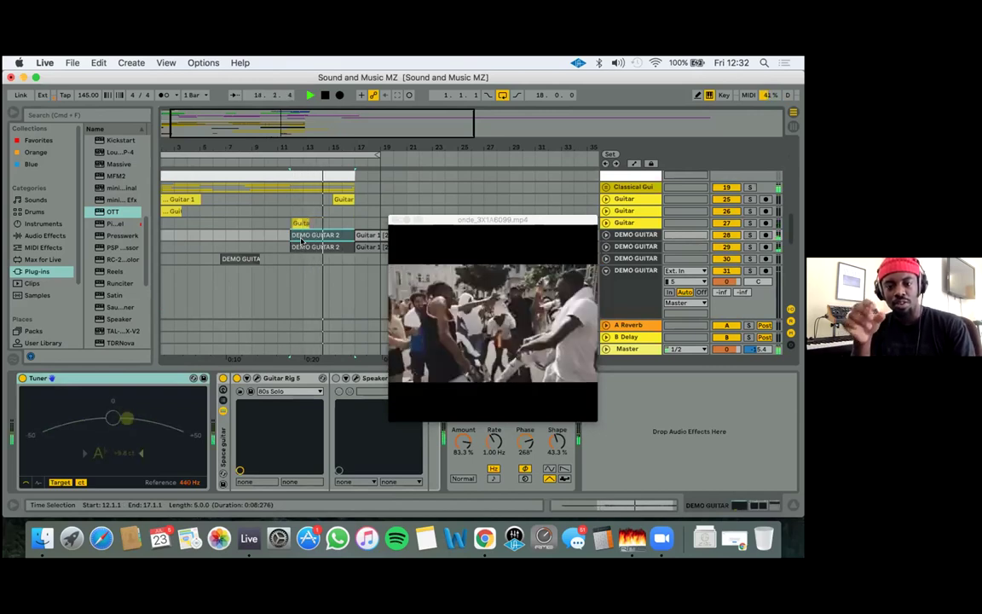
key("space")
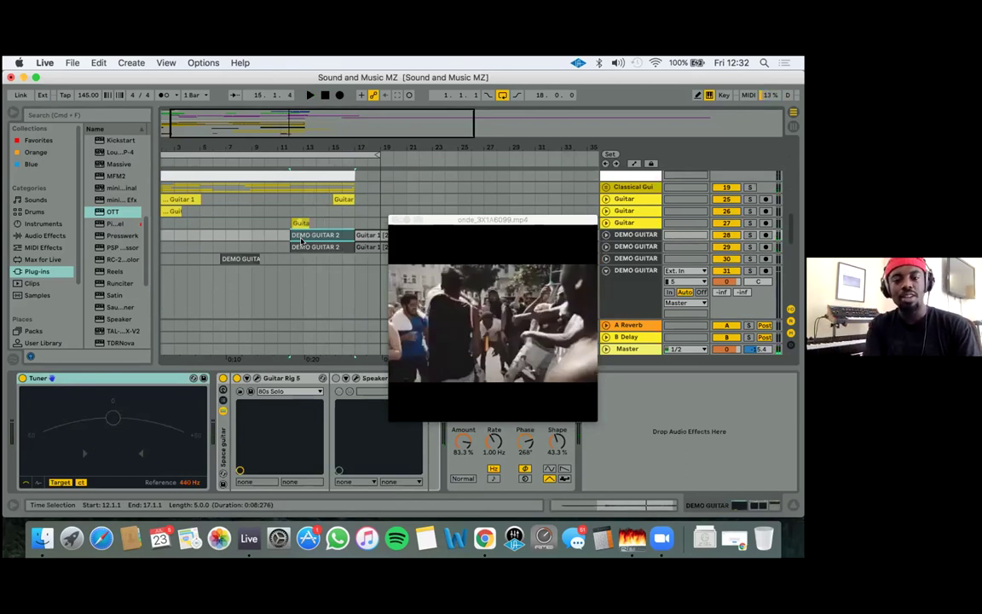
key("space")
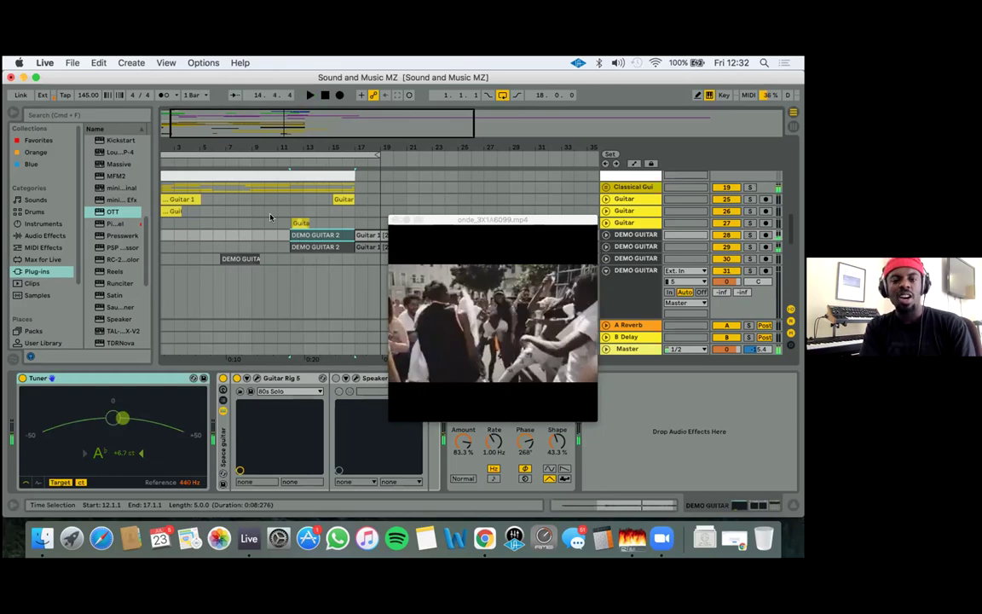
key("space")
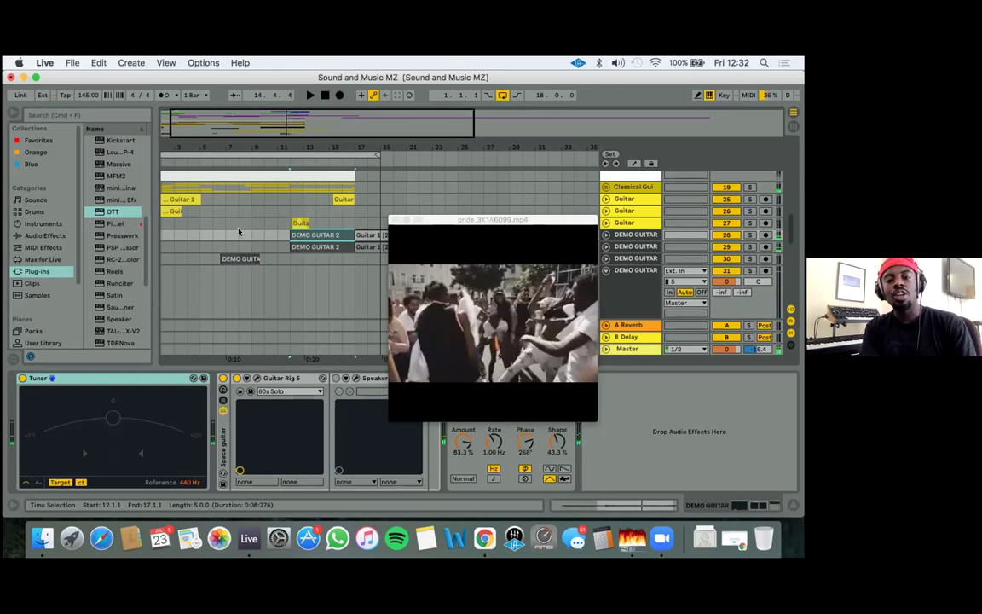
scroll(241, 227, "down", 3)
scroll(239, 231, "up", 5)
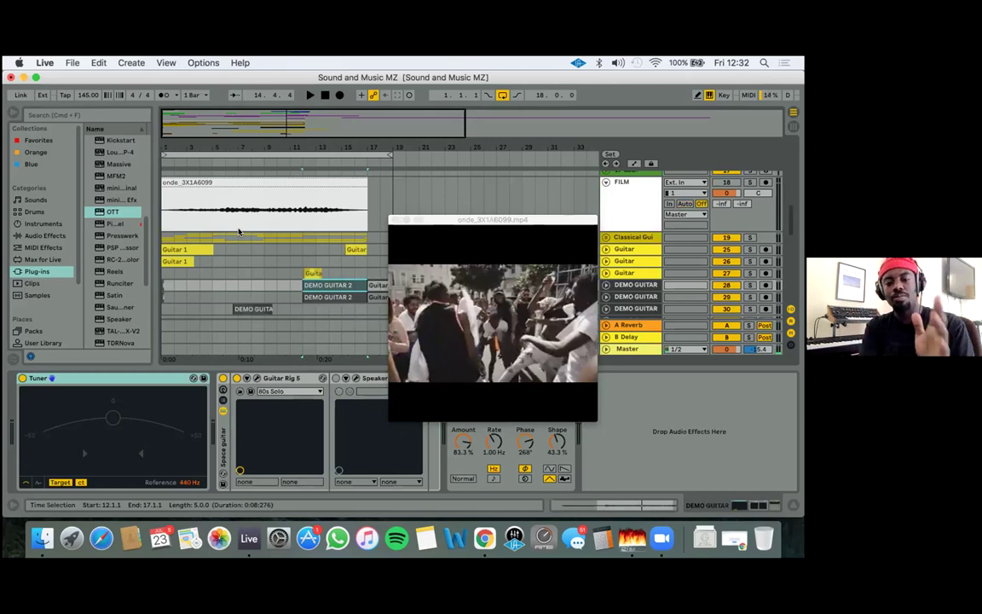
Add a locator named Turn at bar 12 of the arrangement
right_click(304, 166)
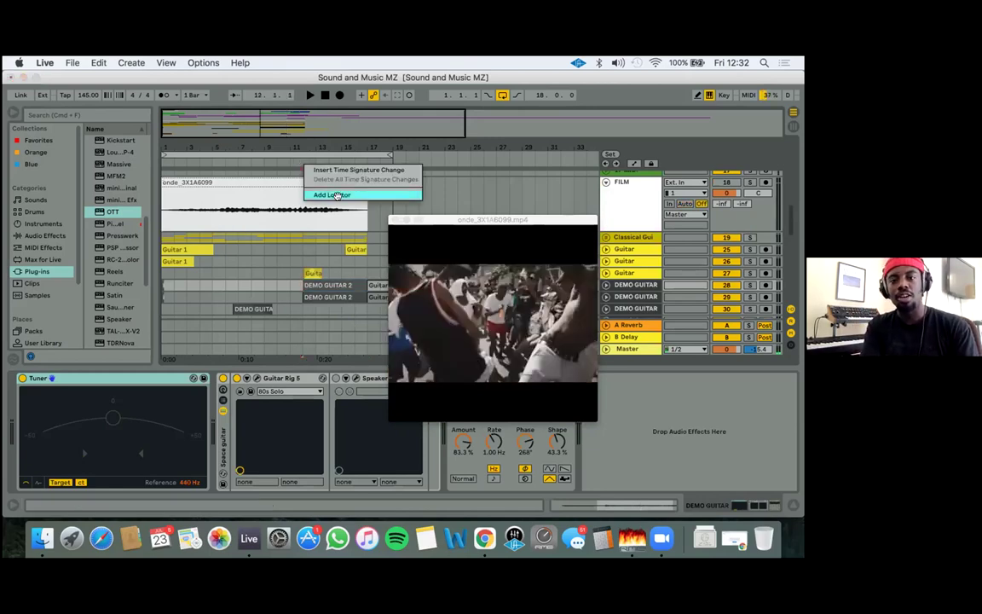
key("Escape")
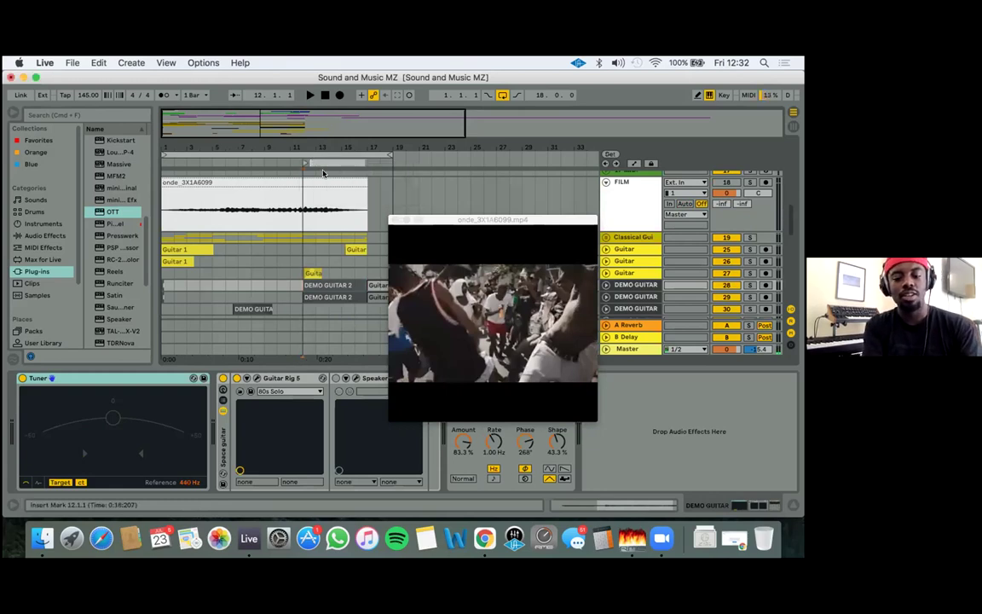
type("Turn")
key("Return")
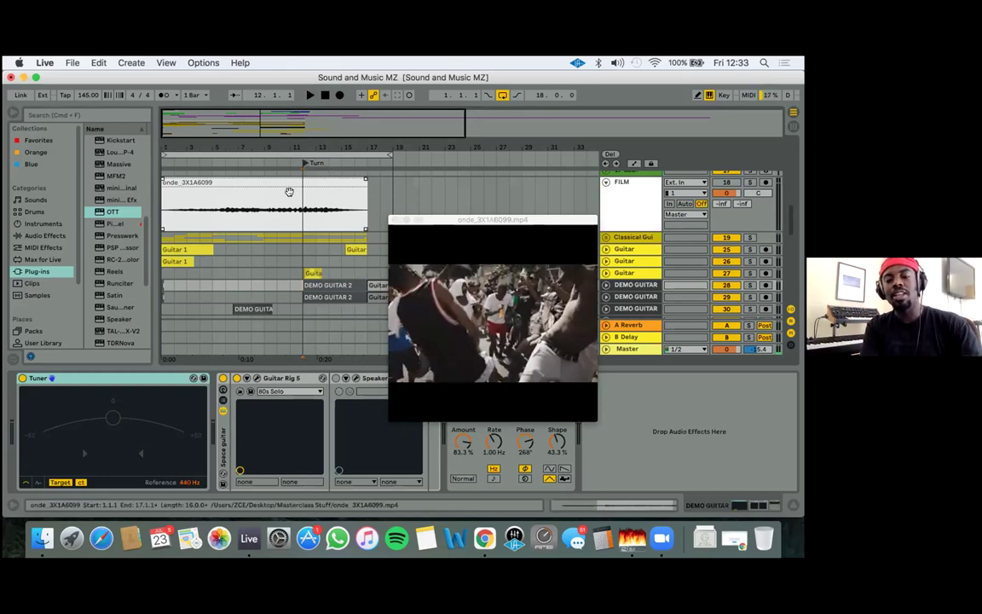
Play the arrangement with the film from about bar 5 towards the Turn locator, and look over the Guitar and bass gUITAR tracks
left_click(211, 161)
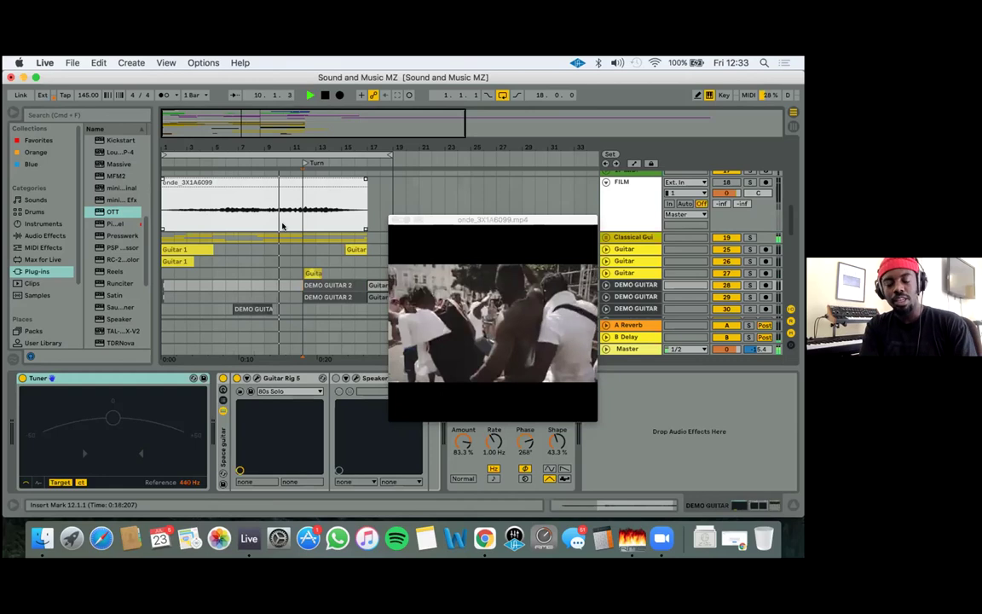
key("space")
scroll(326, 340, "down", 5)
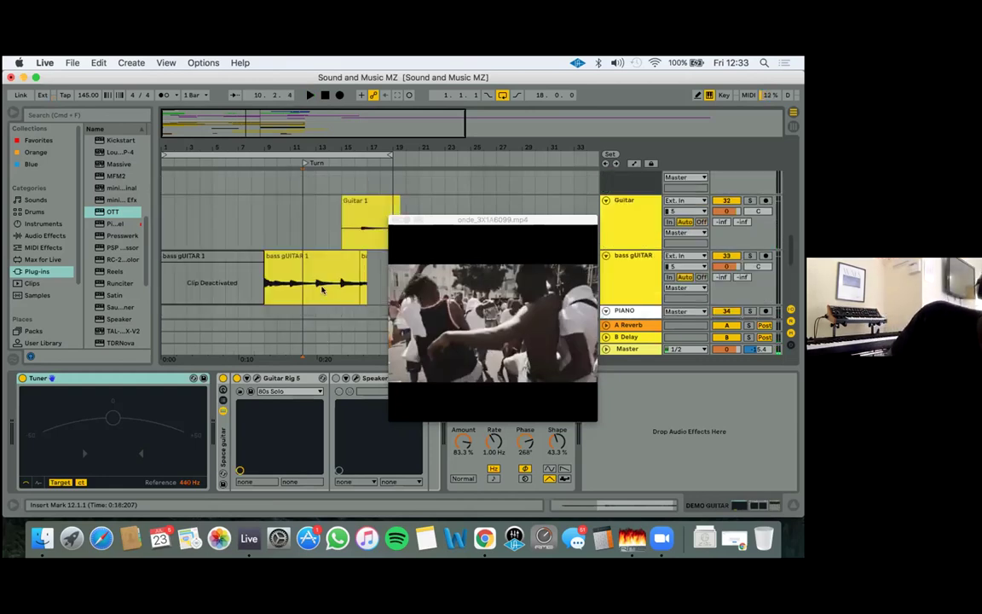
scroll(322, 290, "up", 5)
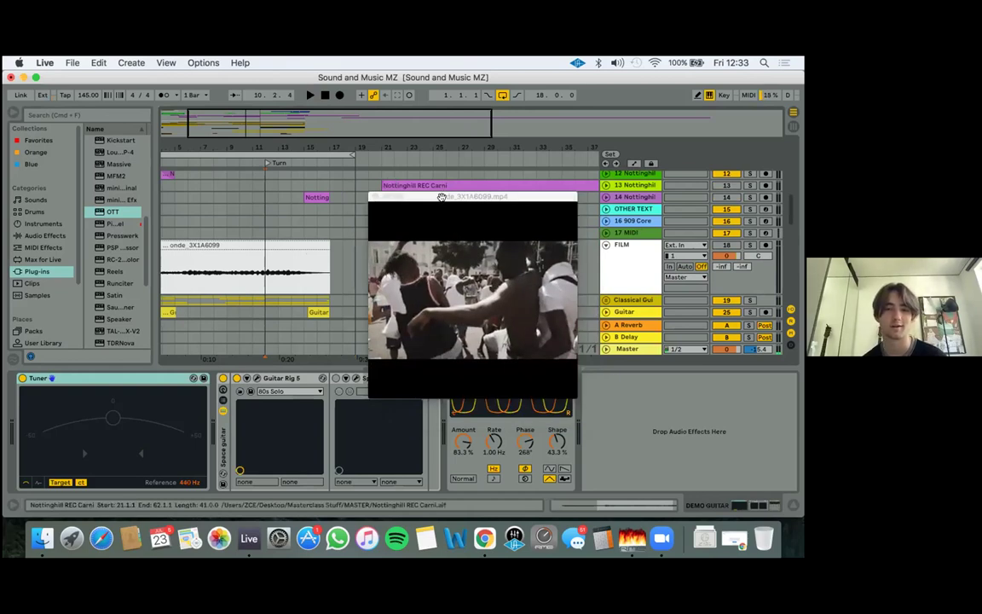
Move the onde_3X1A6099.mp4 video window higher over the arrangement, and switch to Zoom and back to Live
left_click_drag(442, 197, 422, 200)
left_click_drag(415, 160, 419, 163)
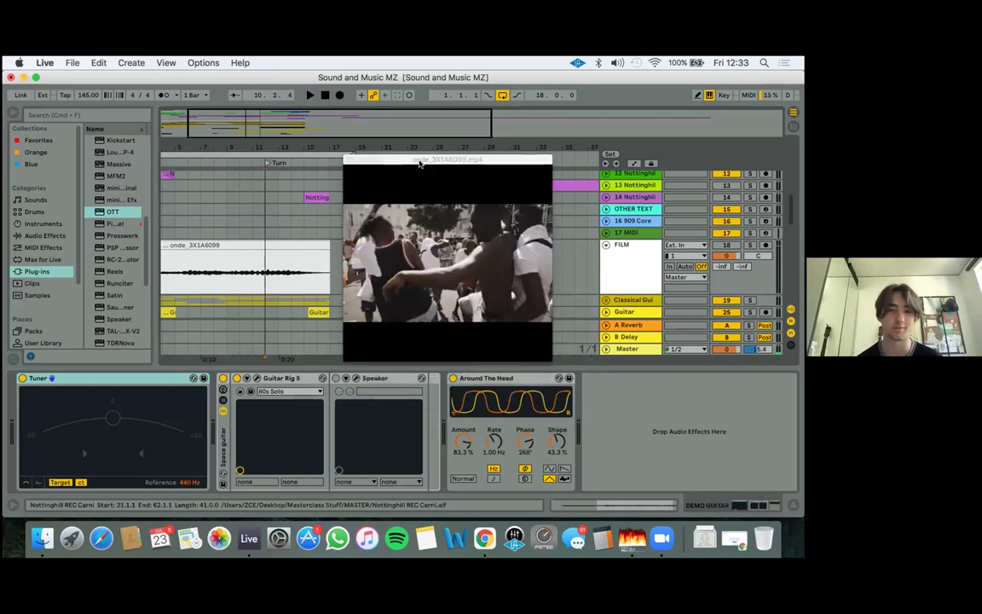
left_click(661, 537)
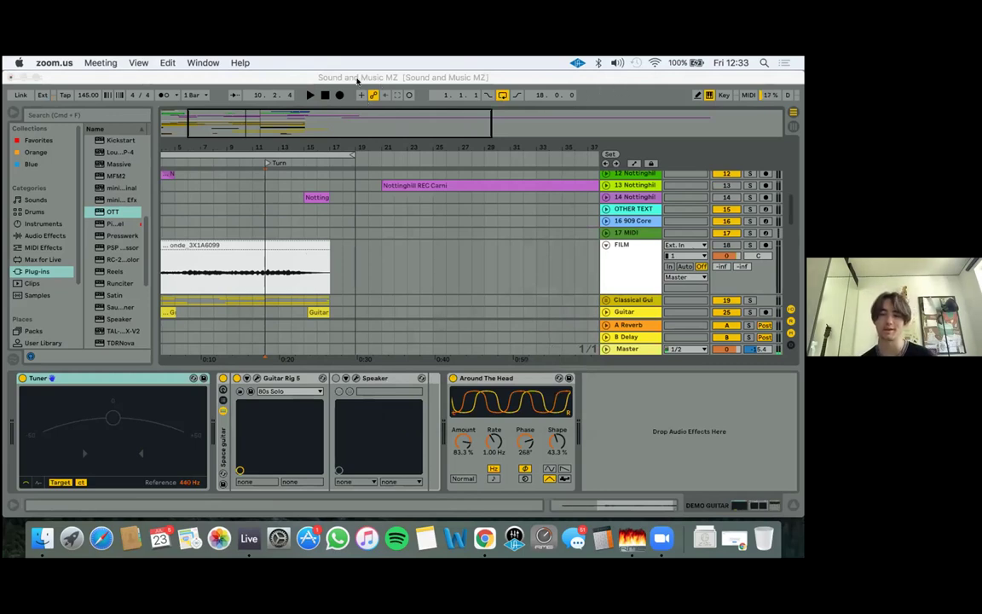
left_click(504, 165)
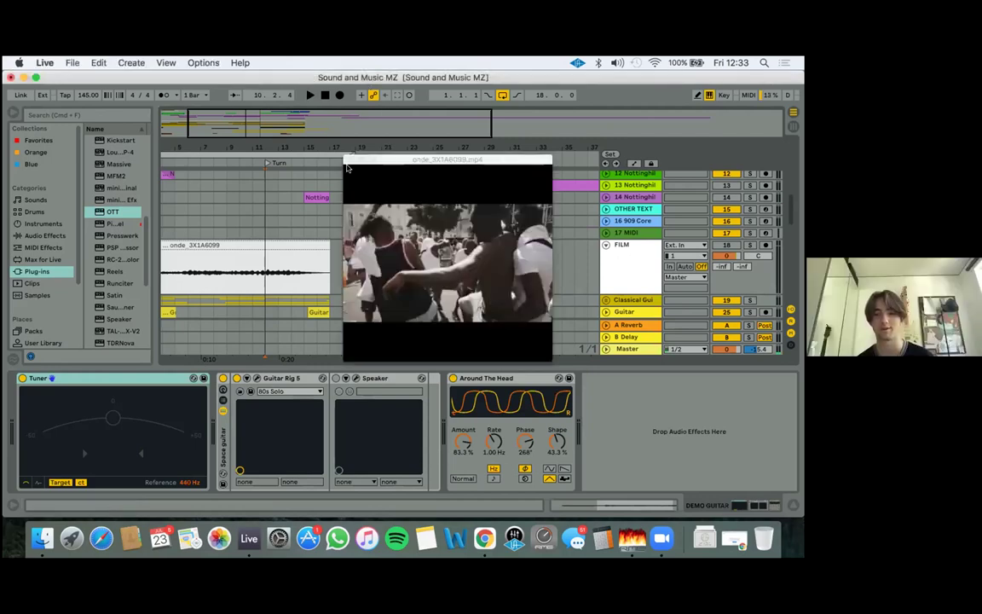
left_click(450, 163)
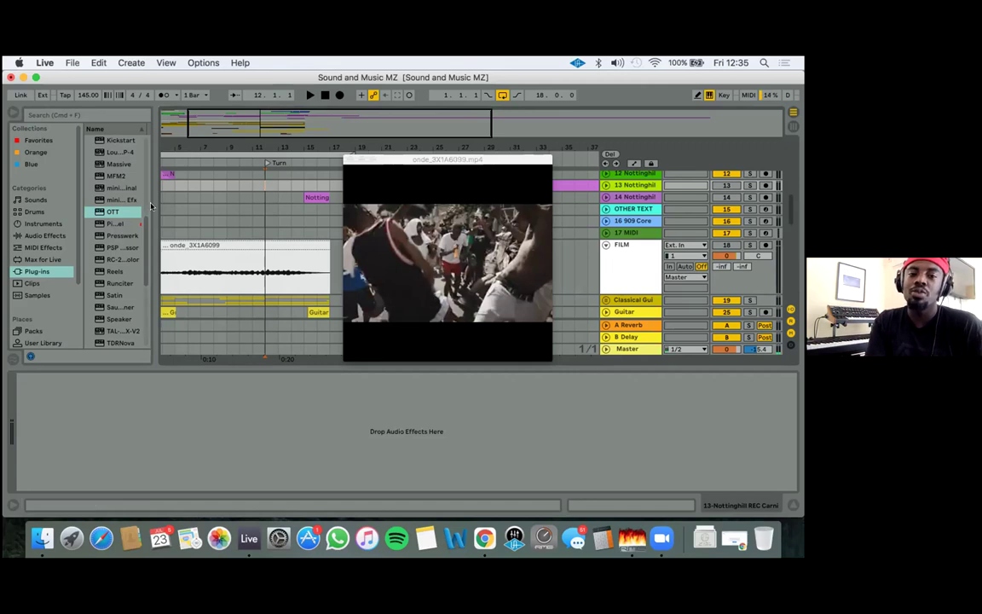
Widen the browser's plug-in list, arm track 17 MIDI, and load minimoog V Original Efx onto it
left_click_drag(151, 198, 180, 198)
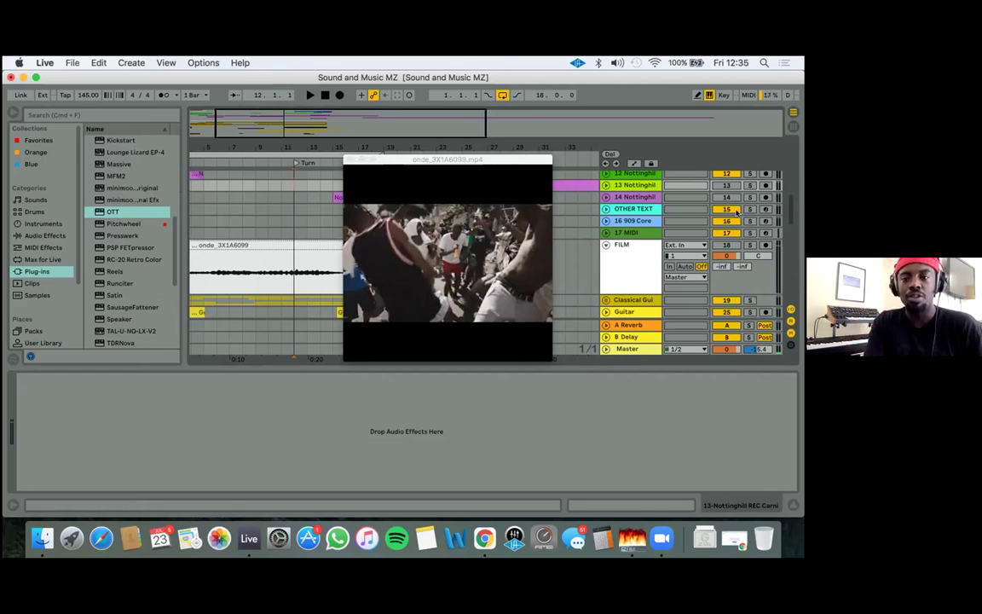
left_click(765, 232)
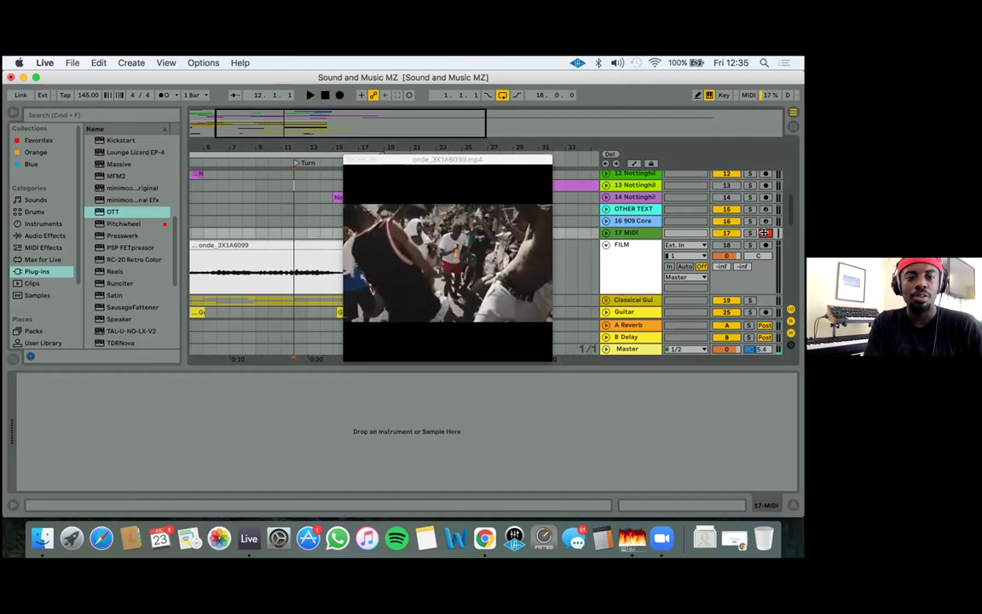
left_click(118, 200)
double_click(133, 200)
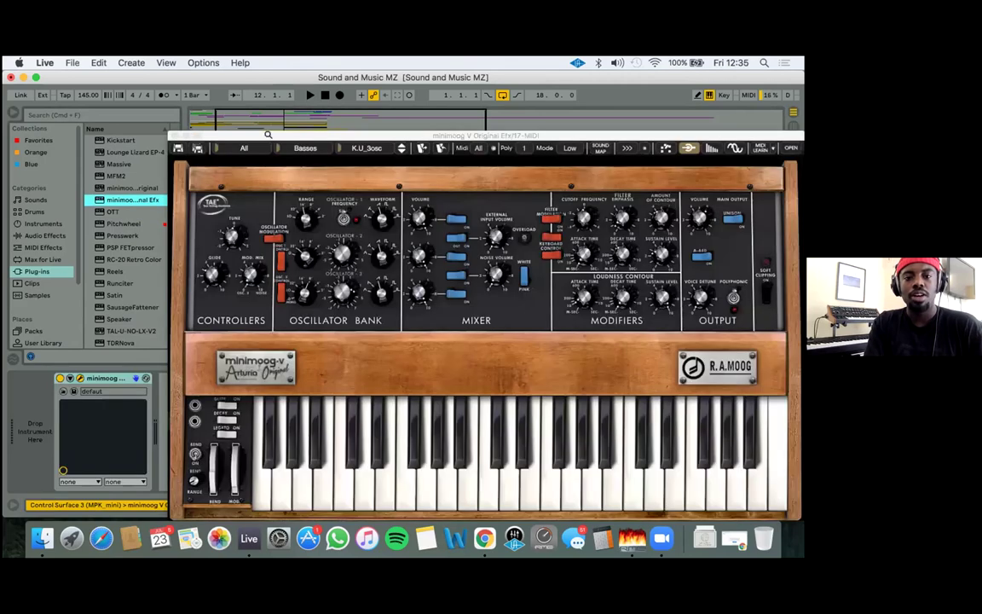
left_click_drag(204, 140, 182, 177)
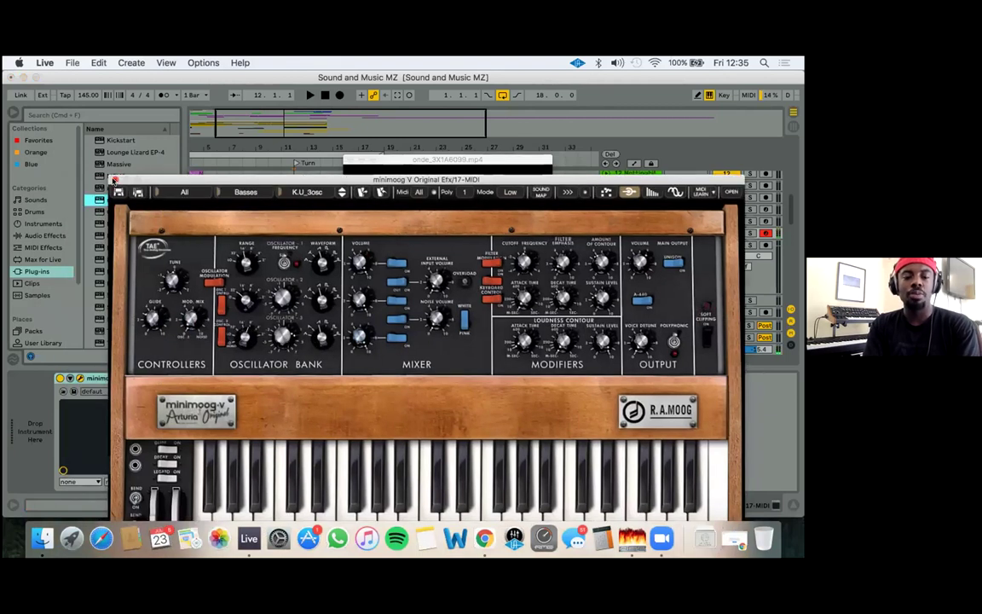
left_click(114, 180)
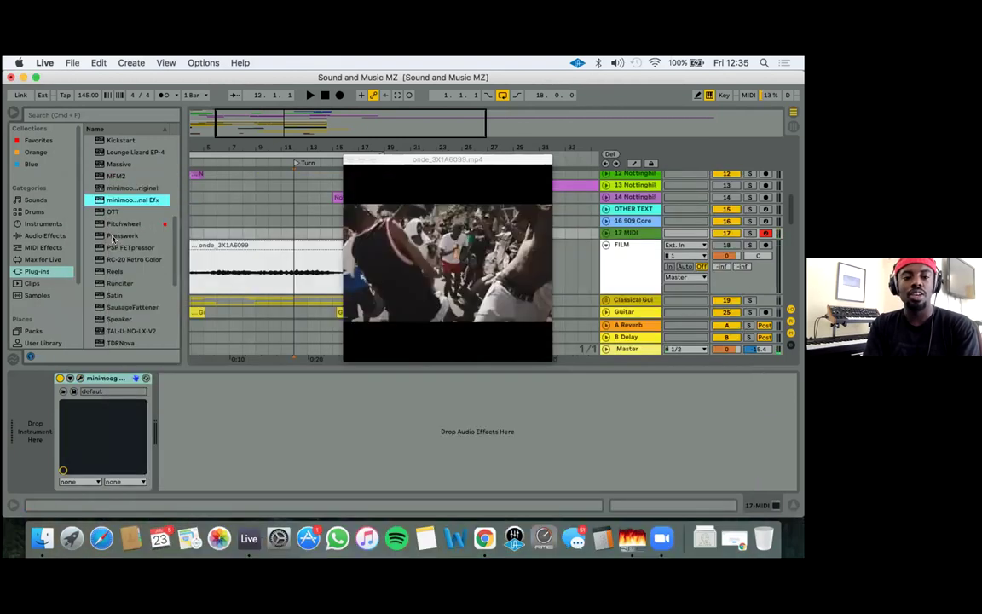
Load RC-20 Retro Color after the minimoog on track 17 and set its Noise to 9%
scroll(111, 239, "down", 4)
scroll(112, 239, "up", 3)
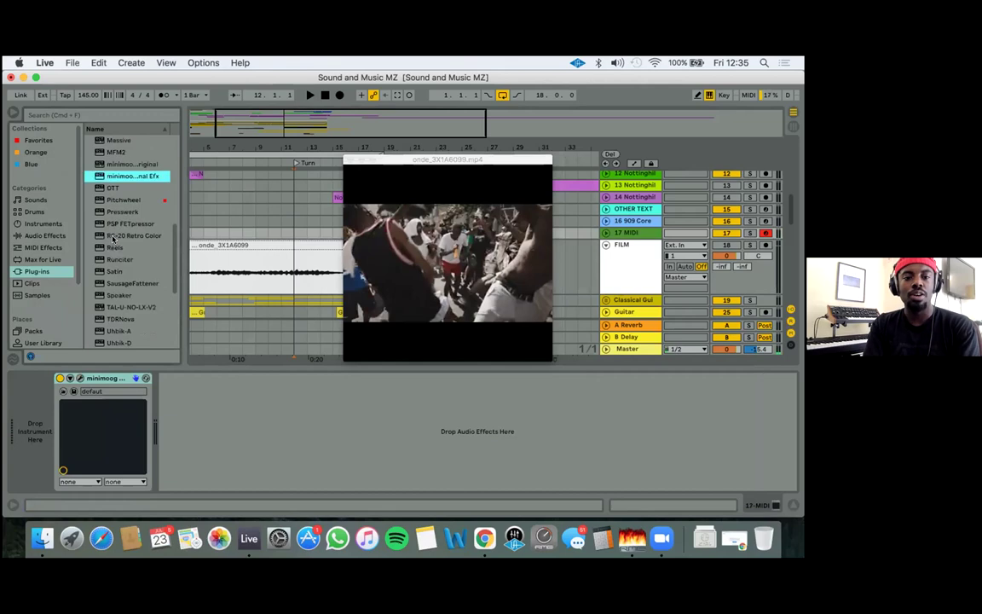
left_click(126, 236)
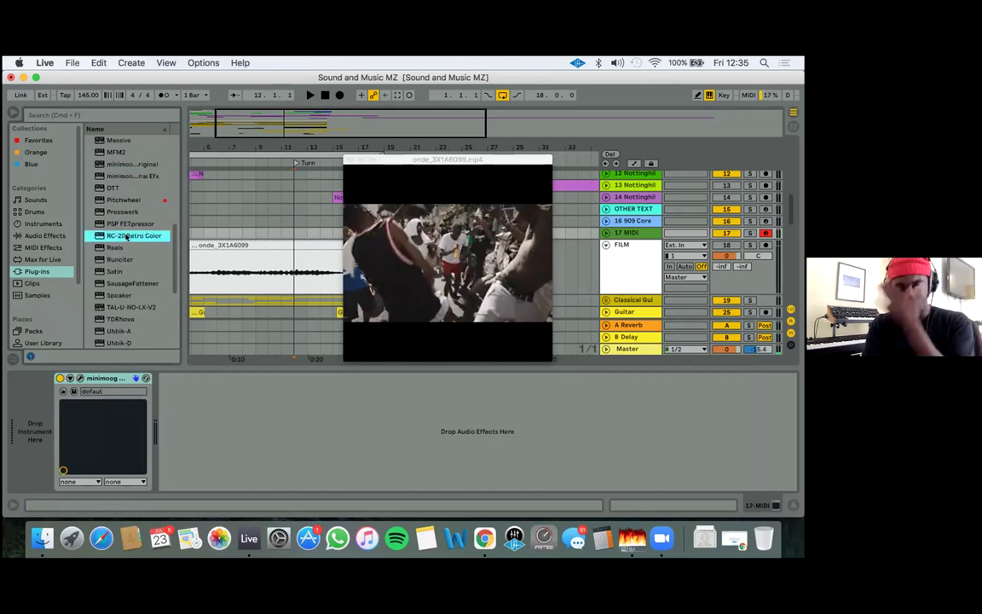
double_click(126, 236)
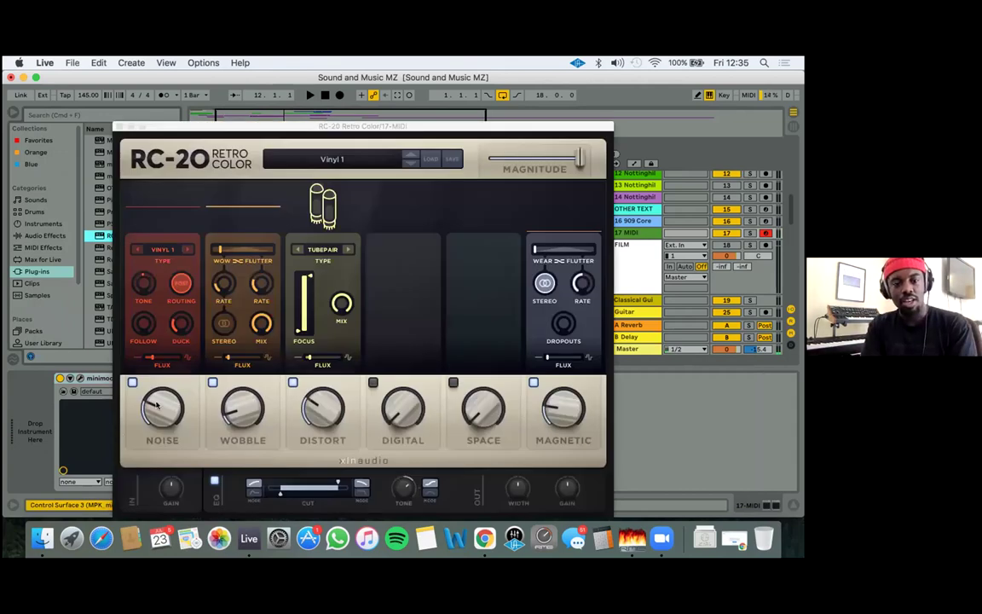
left_click(156, 443)
left_click_drag(156, 442, 138, 421)
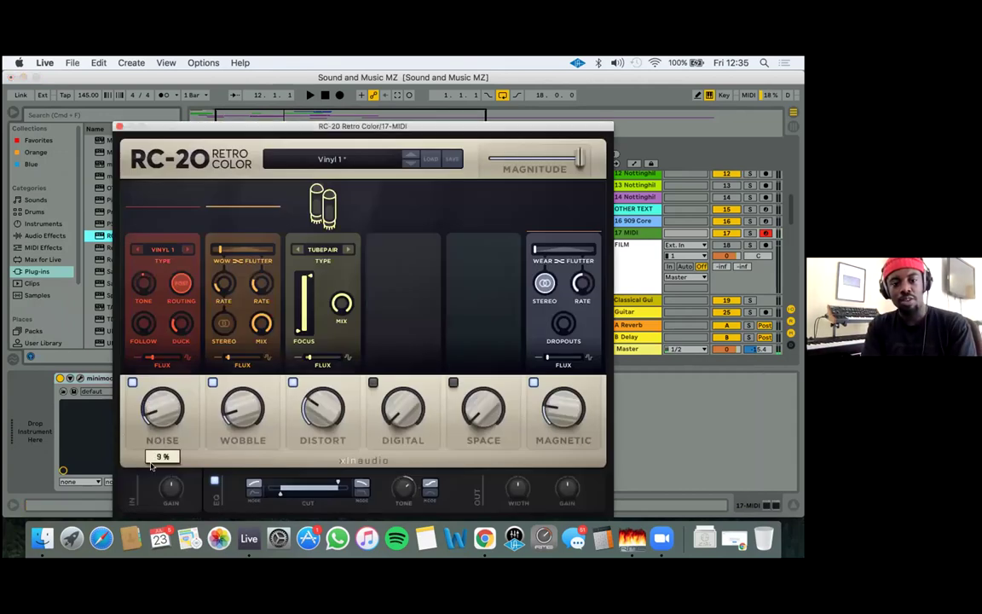
Choose the VHS preset in RC-20 and set Distort to 13% and Wobble to 23%
left_click(410, 158)
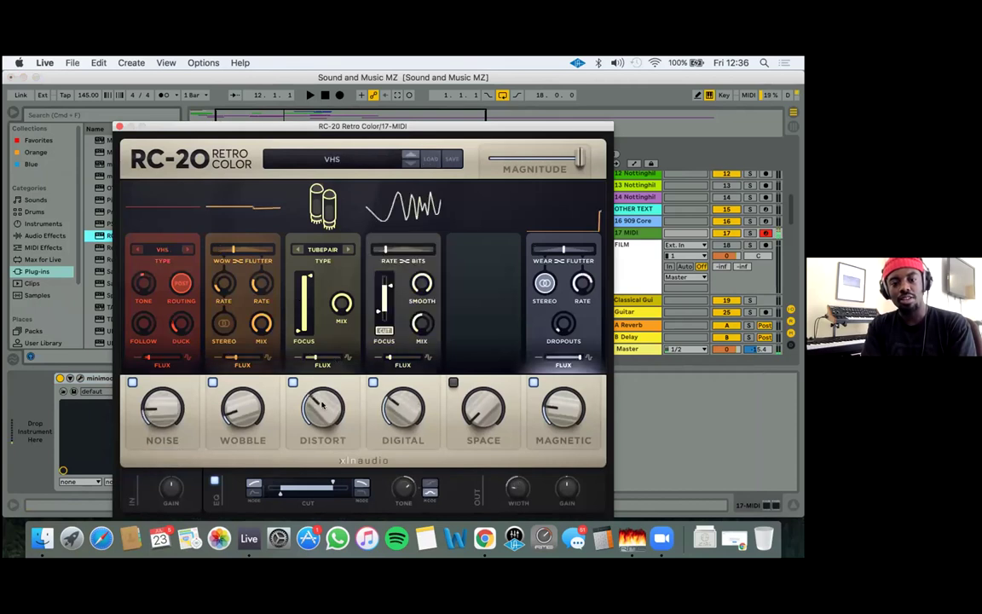
left_click_drag(315, 418, 311, 402)
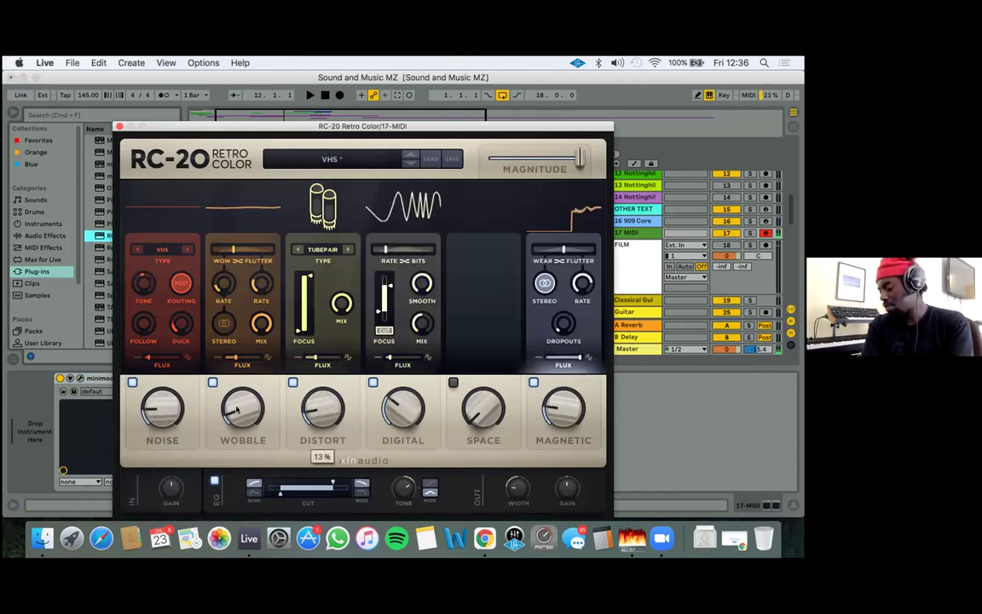
left_click_drag(236, 411, 236, 407)
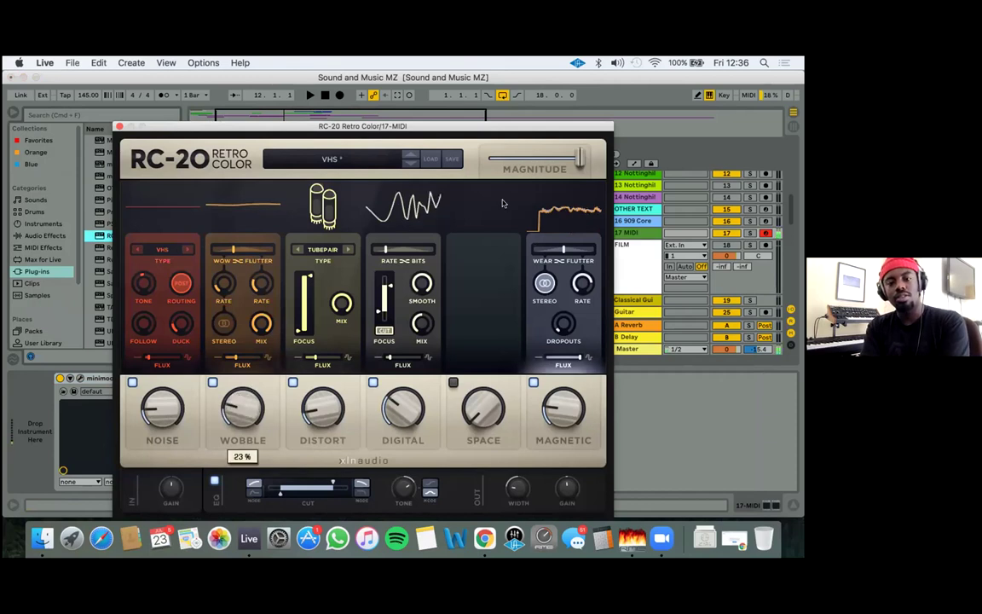
Refine the VHS sound on the minimoog by lowering Noise and Digital and raising Wobble to about halfway
left_click(567, 488)
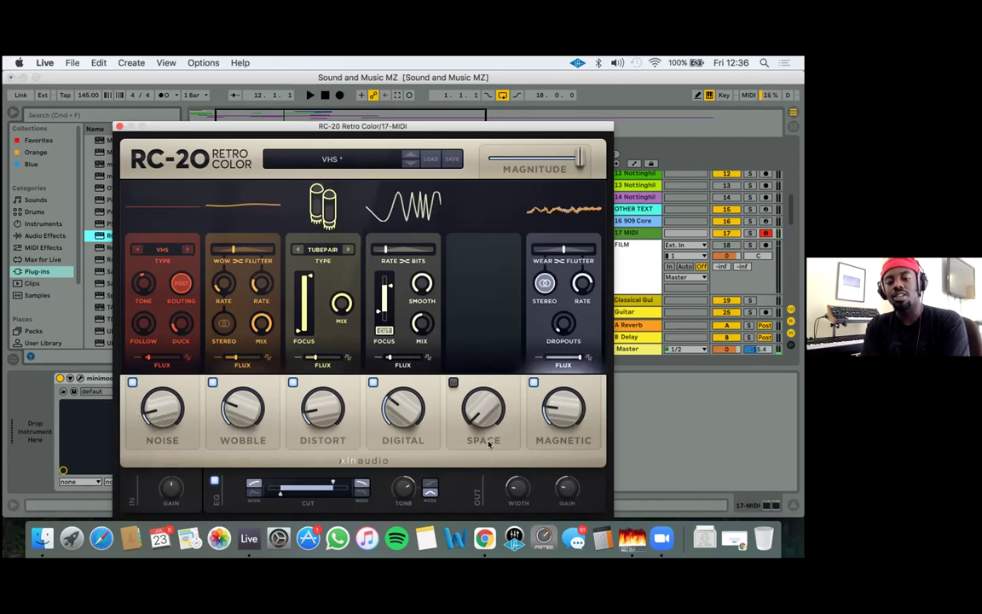
left_click_drag(155, 413, 155, 418)
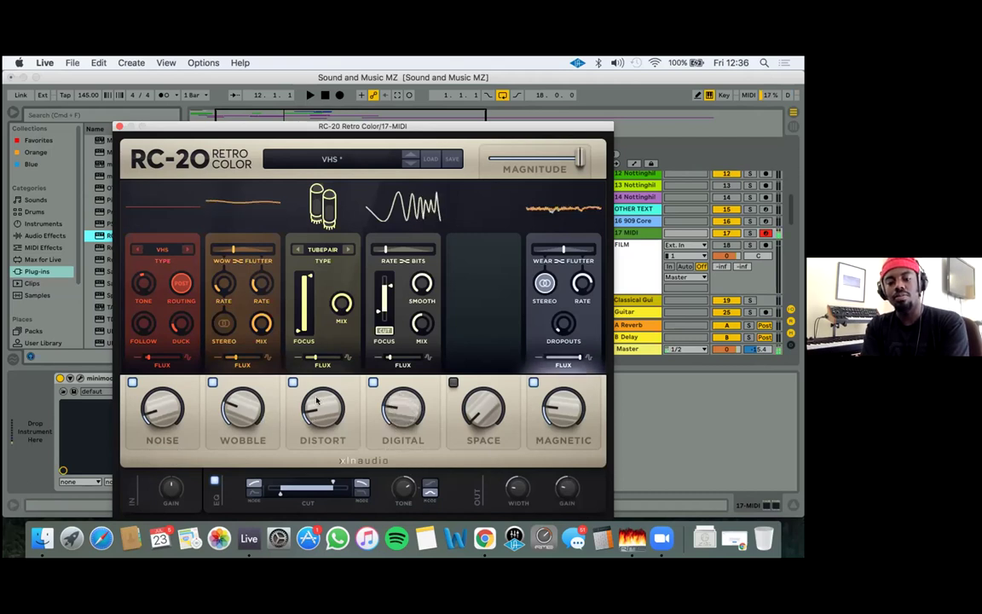
left_click_drag(313, 417, 313, 428)
scroll(256, 383, "up", 5)
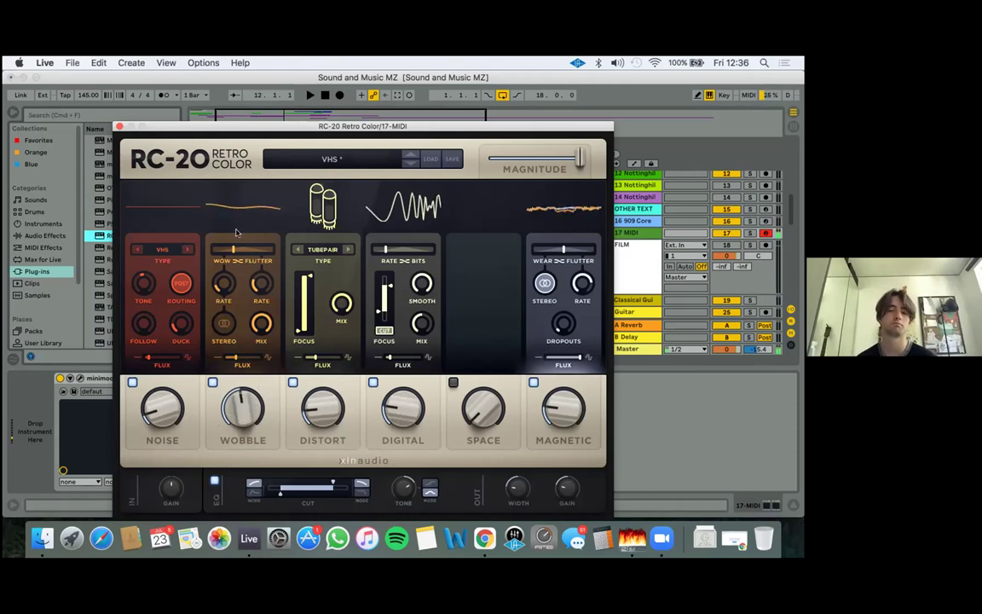
Close RC-20 Retro Color and delete it from track 17's device chain
left_click(119, 126)
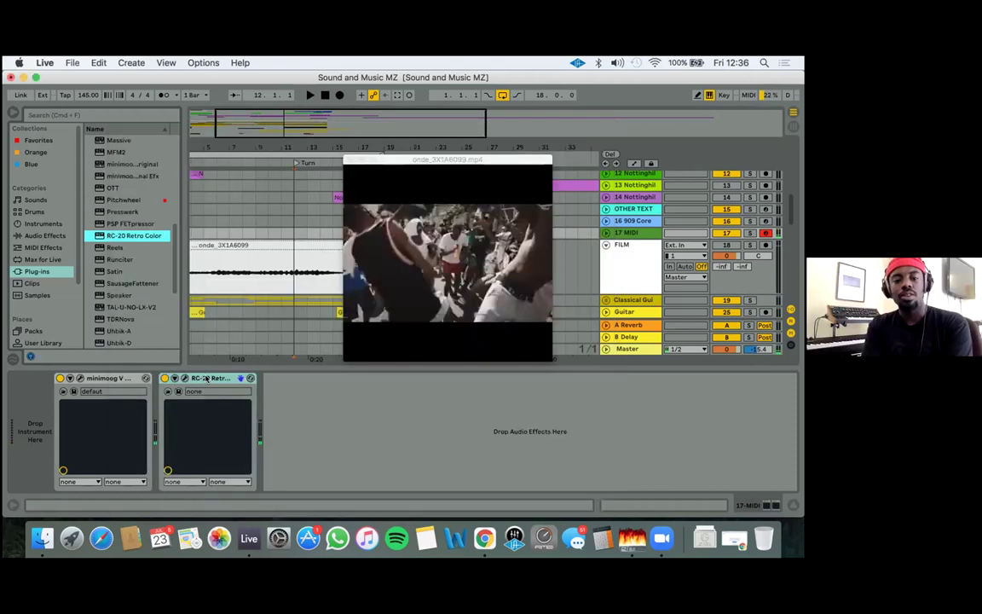
left_click(205, 378)
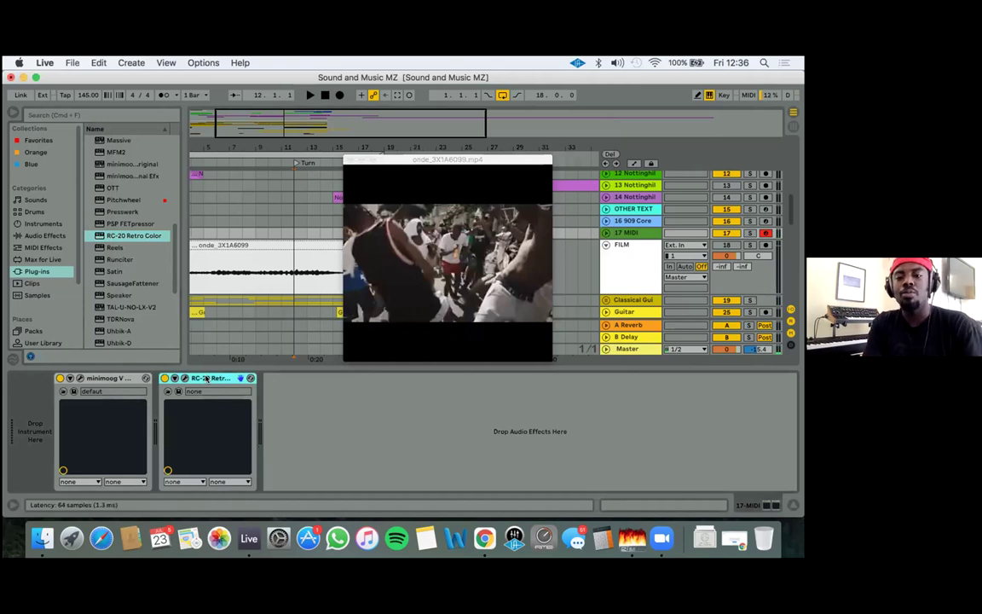
key("Delete")
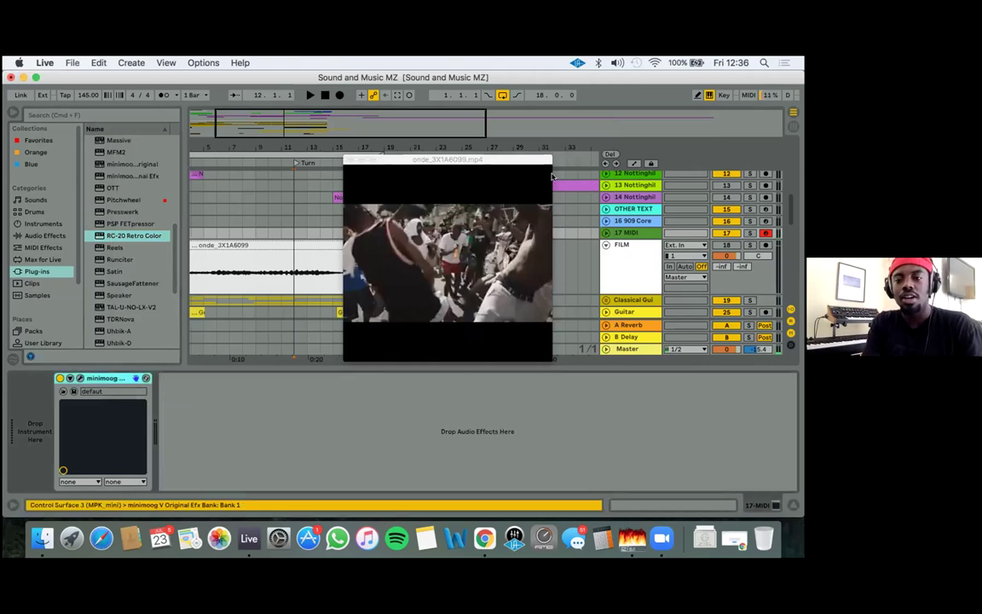
Go to the CARS tracks and shift the film video window aside to uncover their clips
scroll(551, 176, "up", 5)
scroll(623, 213, "up", 4)
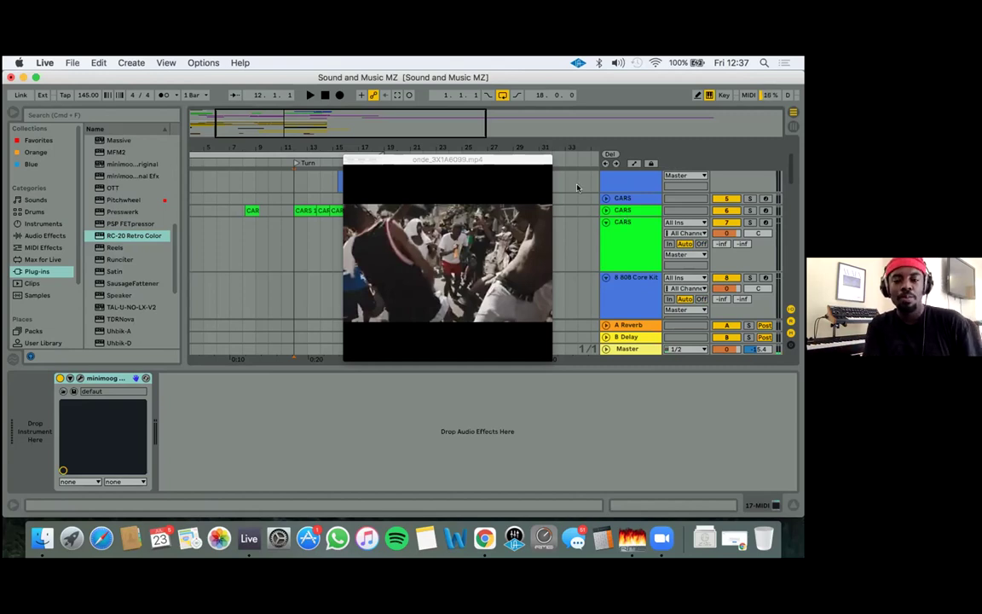
left_click_drag(424, 160, 462, 160)
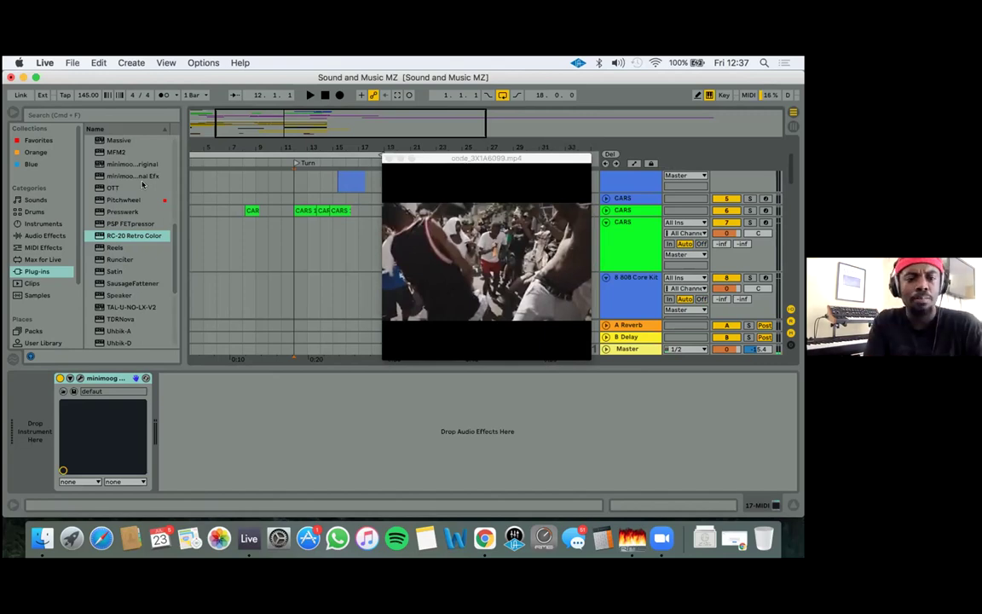
scroll(132, 246, "up", 5)
scroll(132, 246, "up", 1)
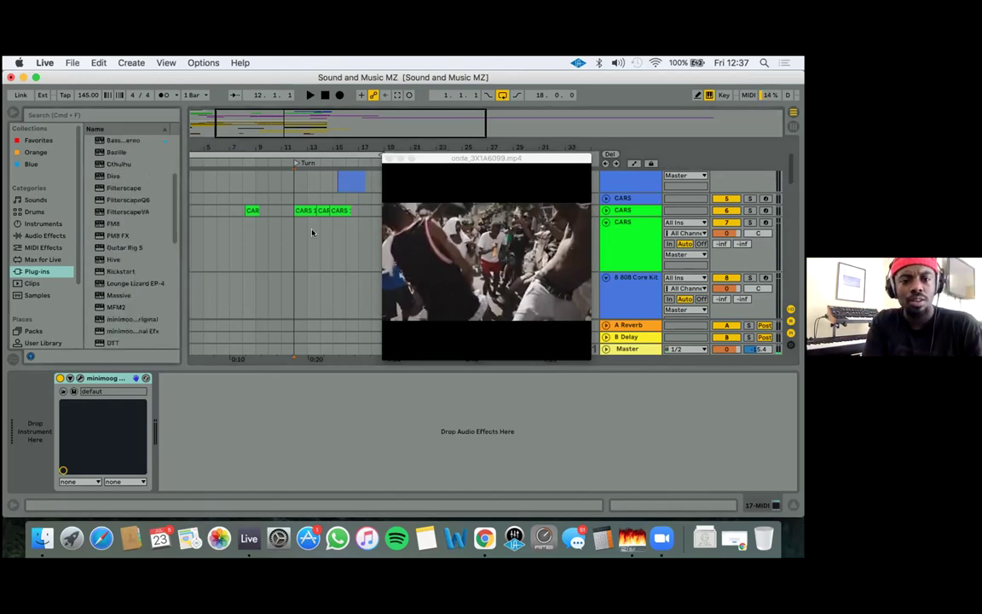
Select the CARS 1 clip near bar 14 on track 6, unfold the track, and show the clip's notes
left_click(312, 231)
scroll(312, 232, "down", 3)
scroll(312, 232, "down", 2)
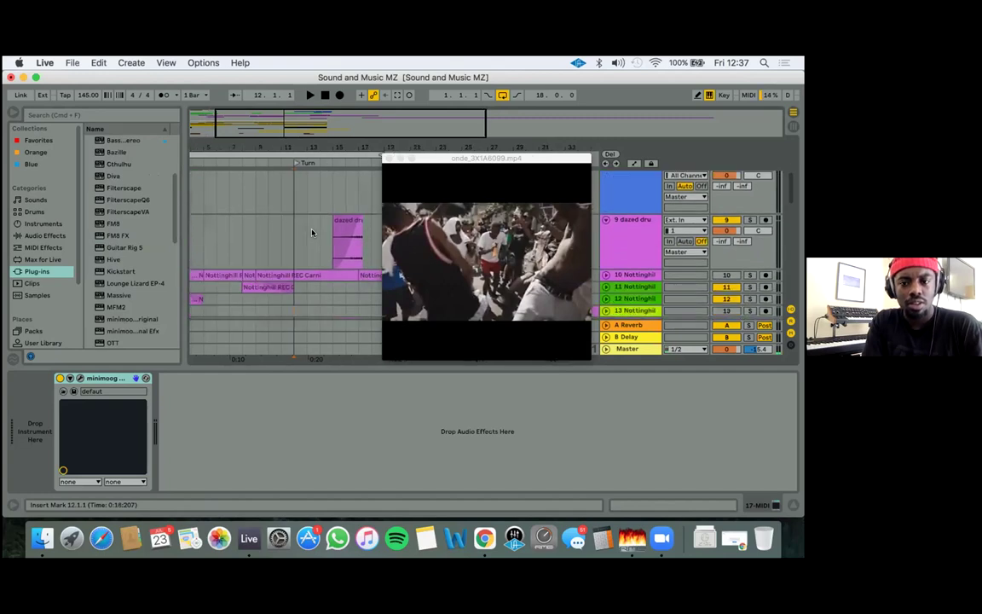
scroll(312, 232, "right", 3)
scroll(312, 232, "up", 2)
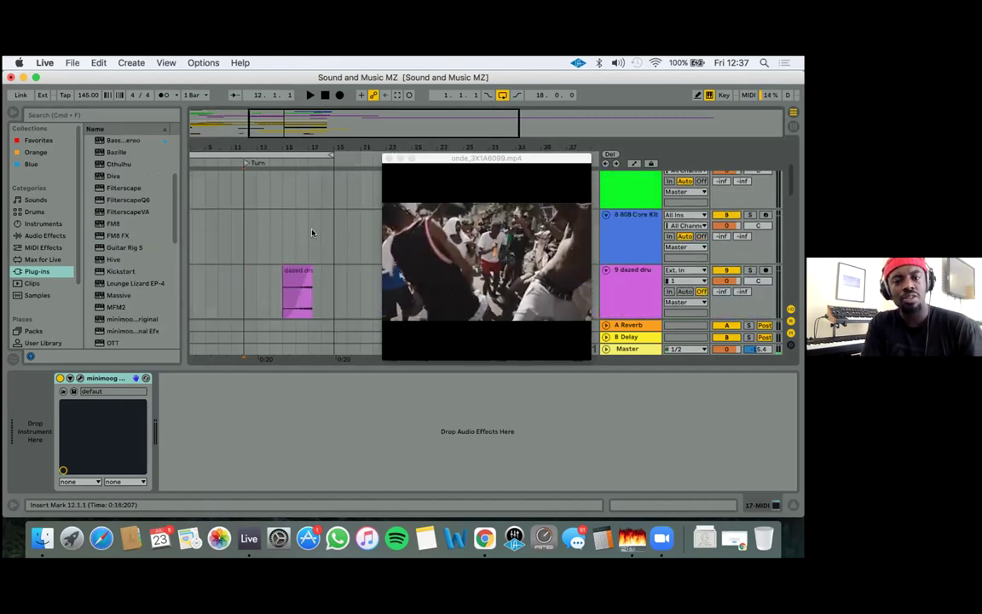
scroll(307, 205, "up", 3)
scroll(307, 205, "left", 1)
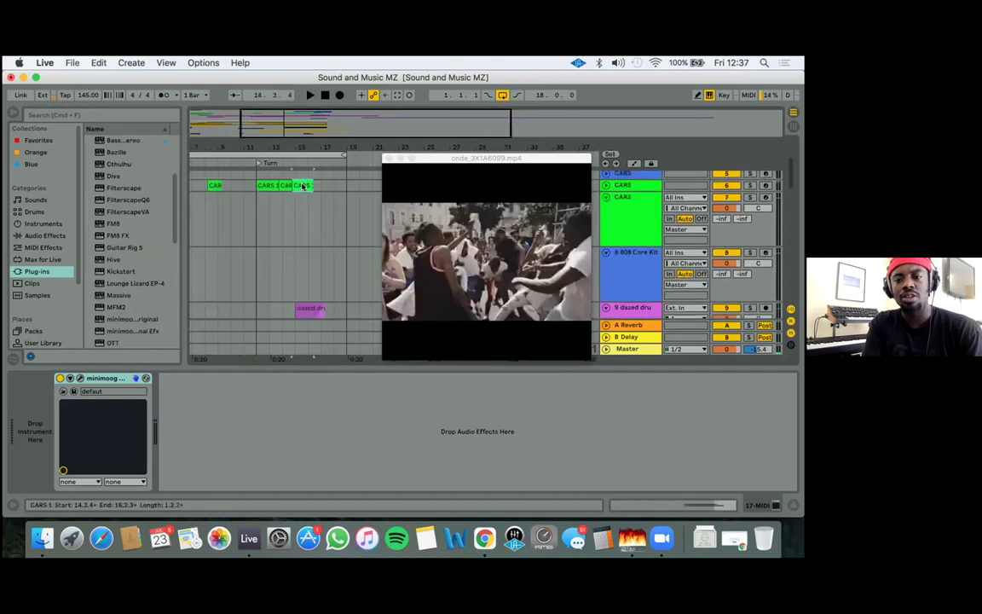
left_click(602, 186)
left_click(605, 185)
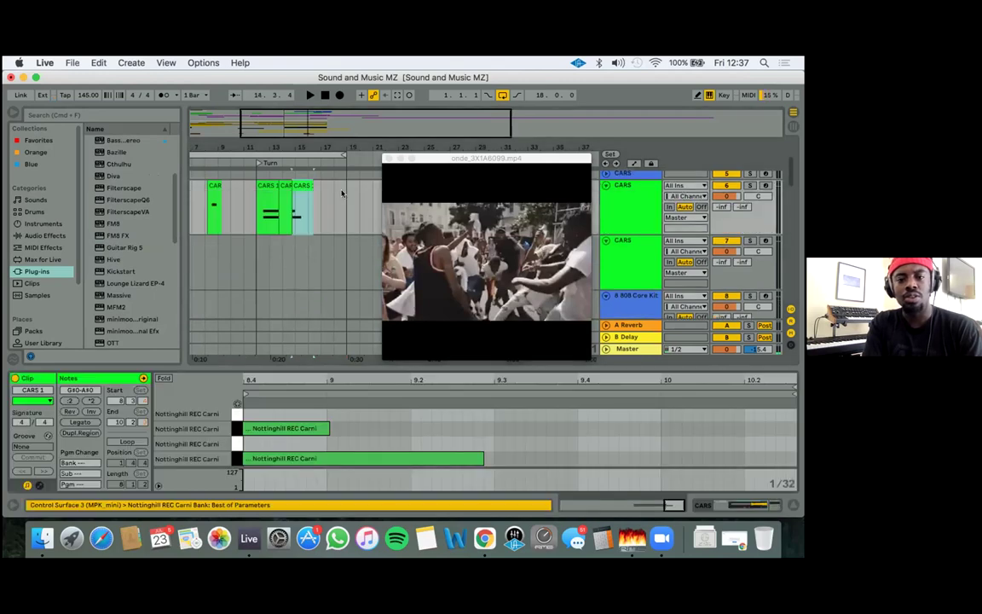
Trim the start of the CARS 1 clip at bar 12 on track 6 so it begins at 12.2.3
left_click_drag(265, 145, 205, 170)
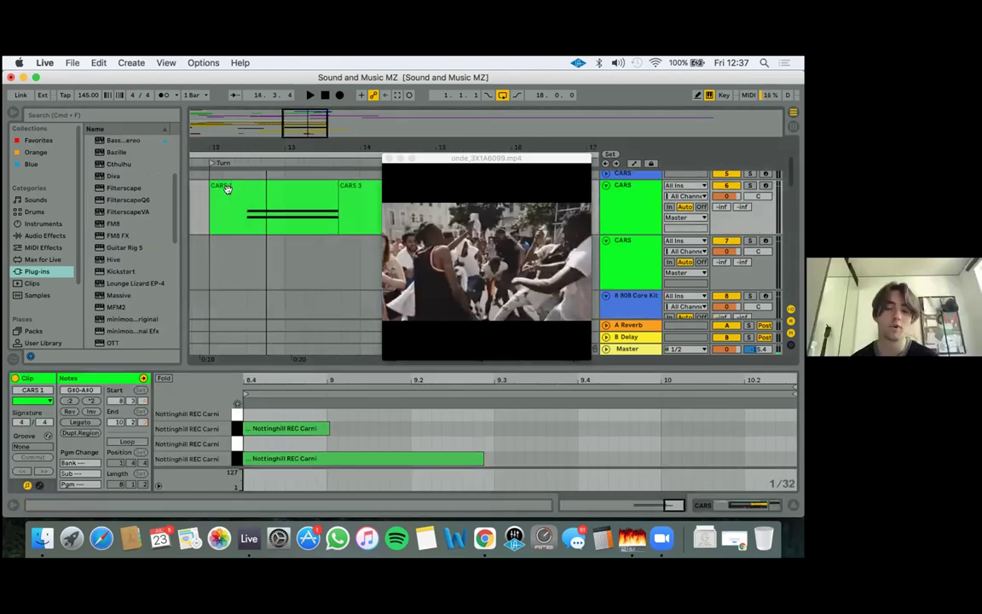
left_click(229, 186)
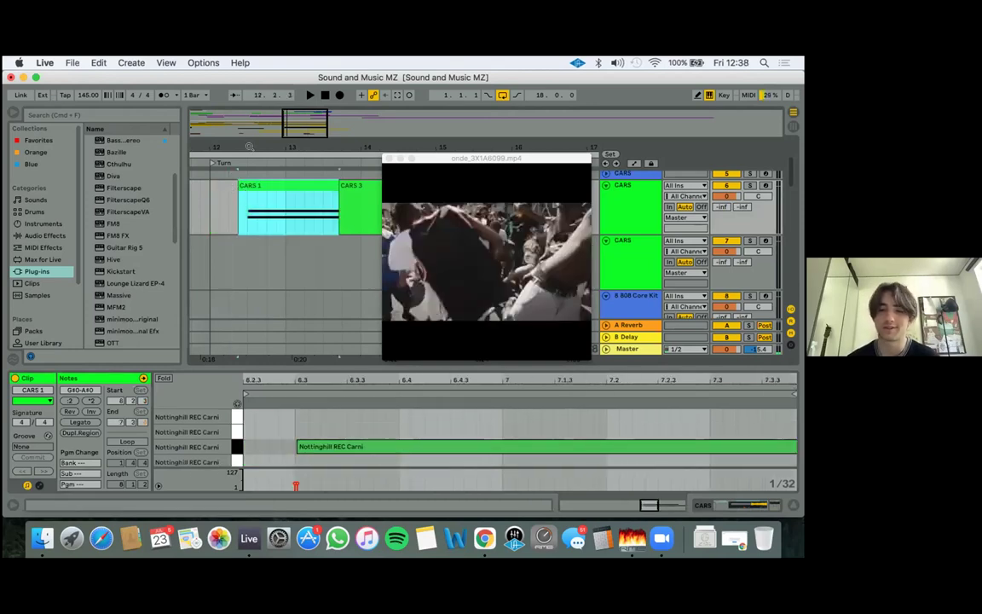
left_click_drag(249, 149, 257, 146)
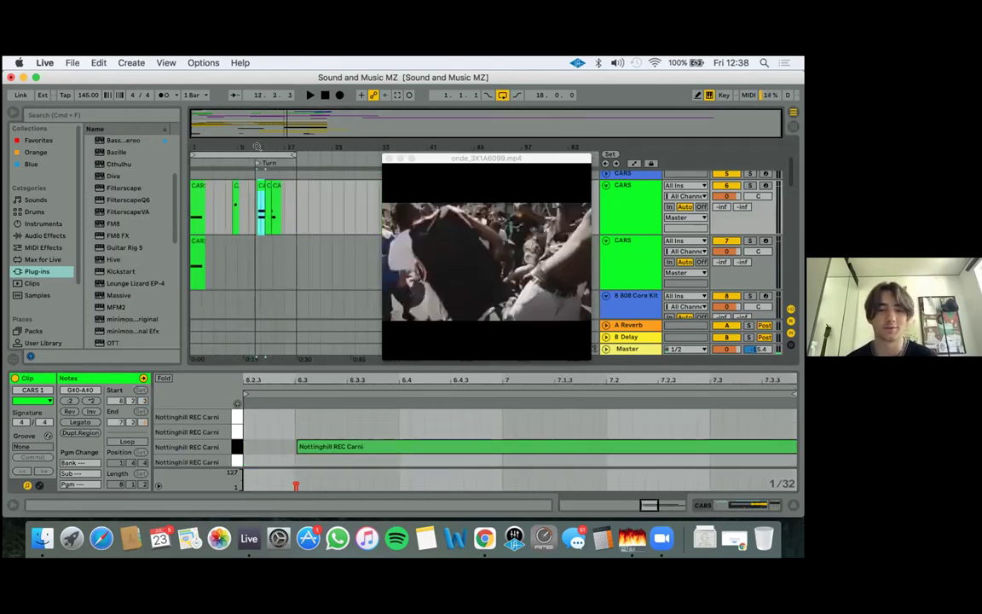
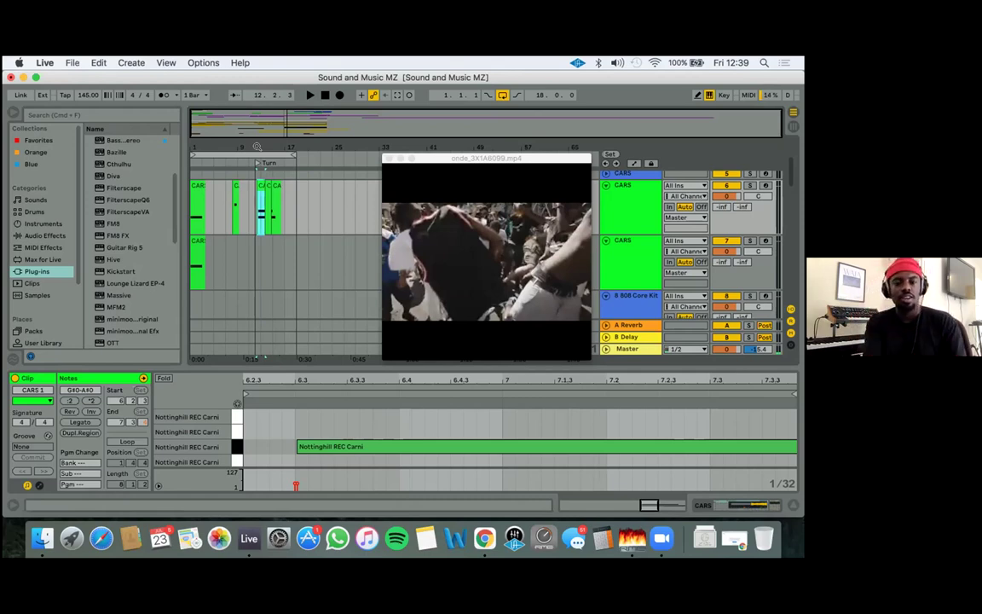
Move the last Nottinghill REC Carni clip on track 10, the one beginning near bar 17, to start at bar 23
scroll(277, 215, "up", 3)
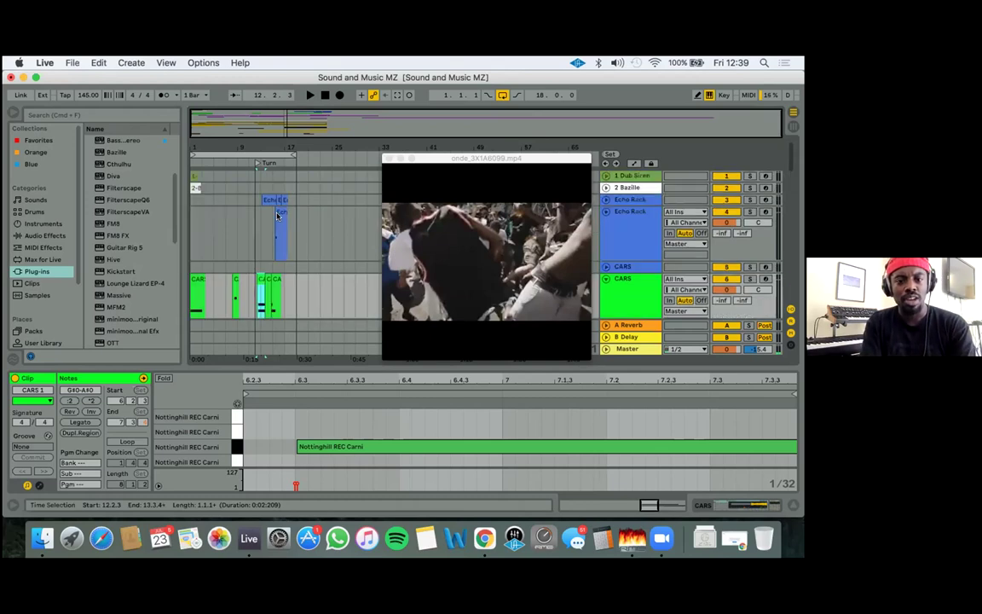
scroll(277, 215, "down", 5)
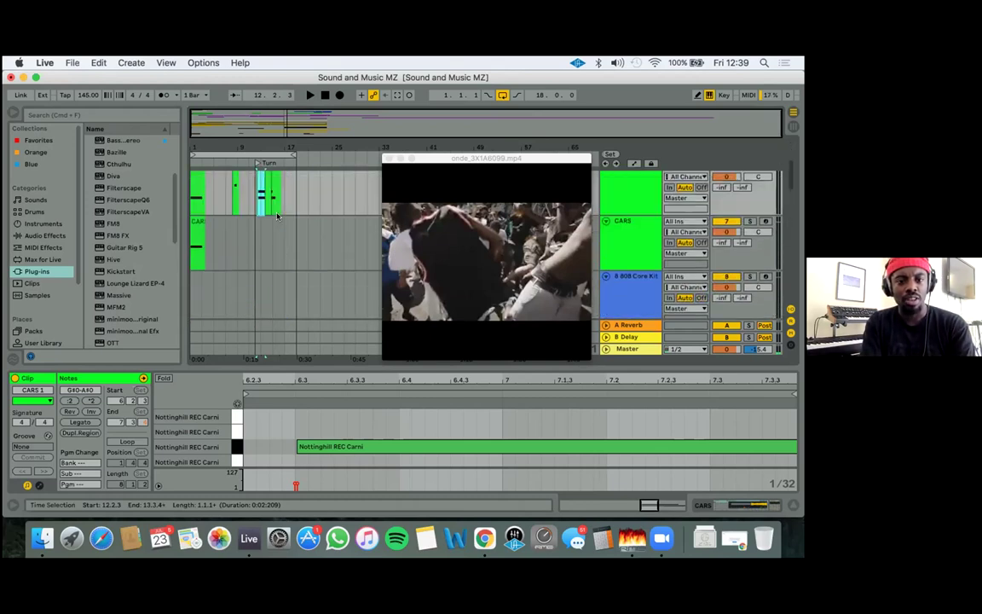
scroll(277, 215, "down", 3)
scroll(324, 239, "down", 3)
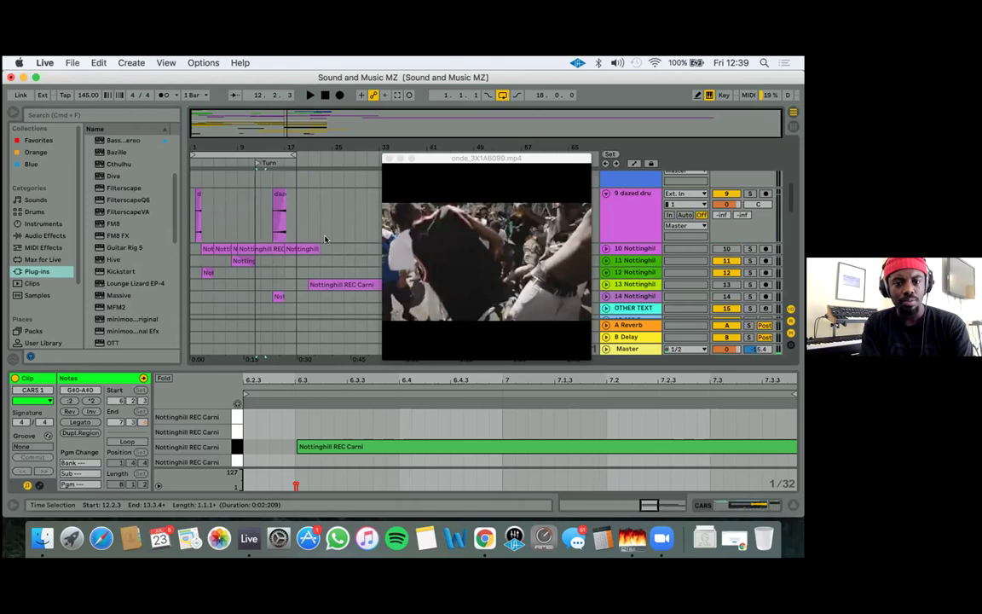
left_click(302, 248)
left_click(337, 254)
left_click_drag(302, 248, 336, 248)
Solo track 10 and audition the moved Nottinghill clip while setting its gain to -10.0 dB
left_click(750, 248)
key("space")
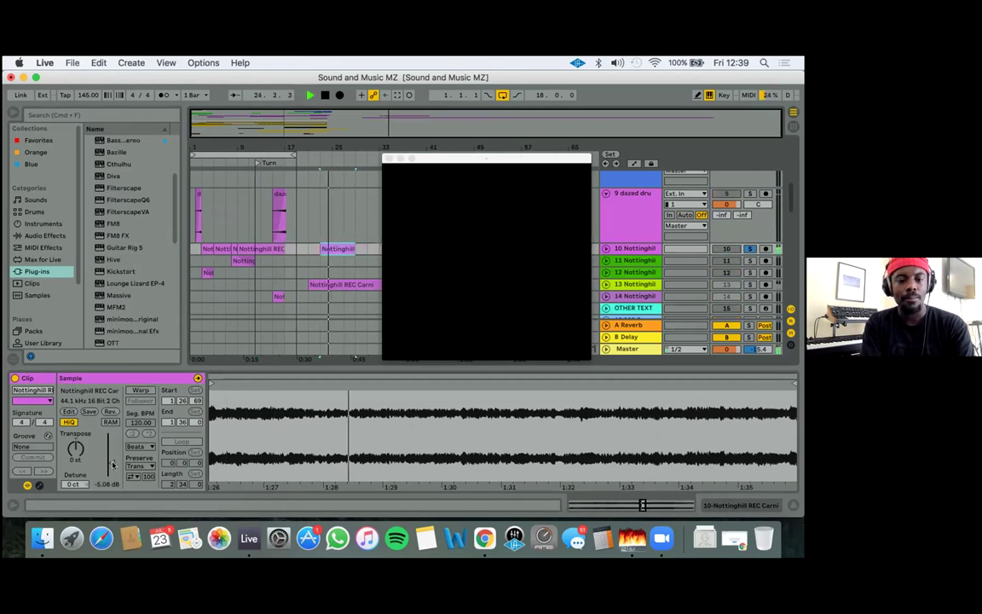
key("space")
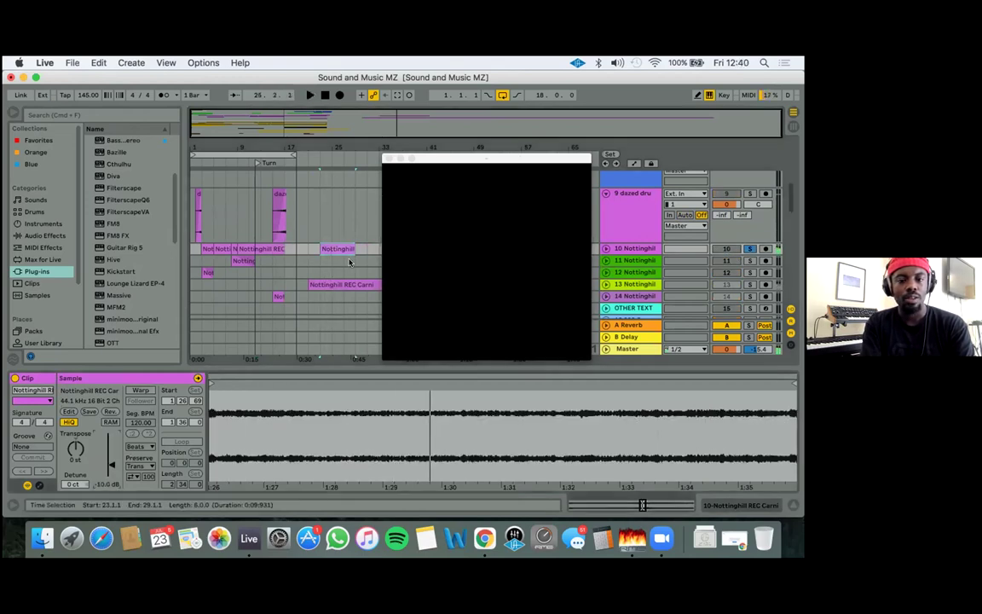
Extend both ends of the moved Nottinghill clip so it spans bars 19 to 33, auditioning it in between
left_click(327, 248)
key("space")
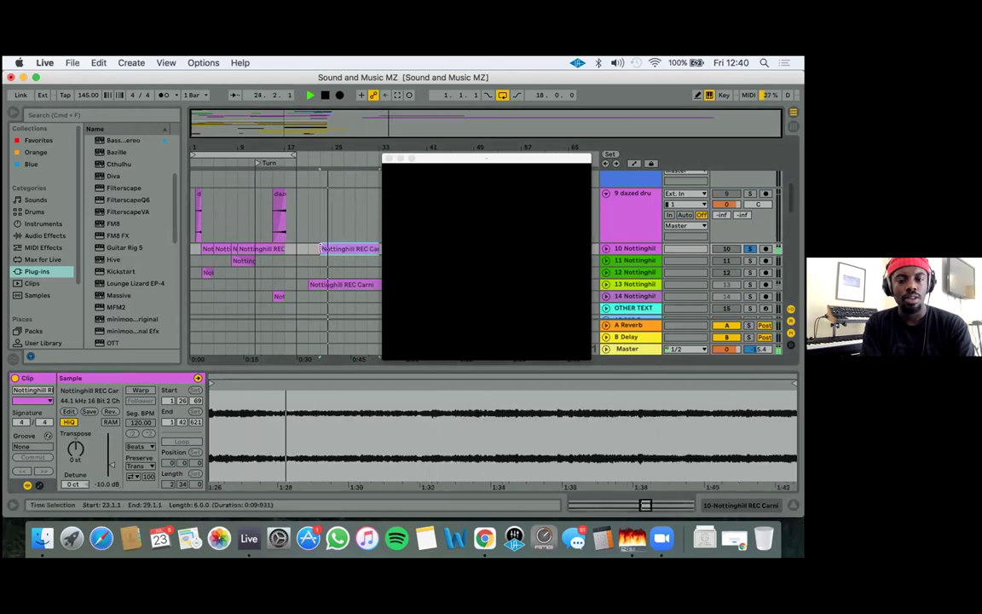
left_click_drag(323, 248, 301, 246)
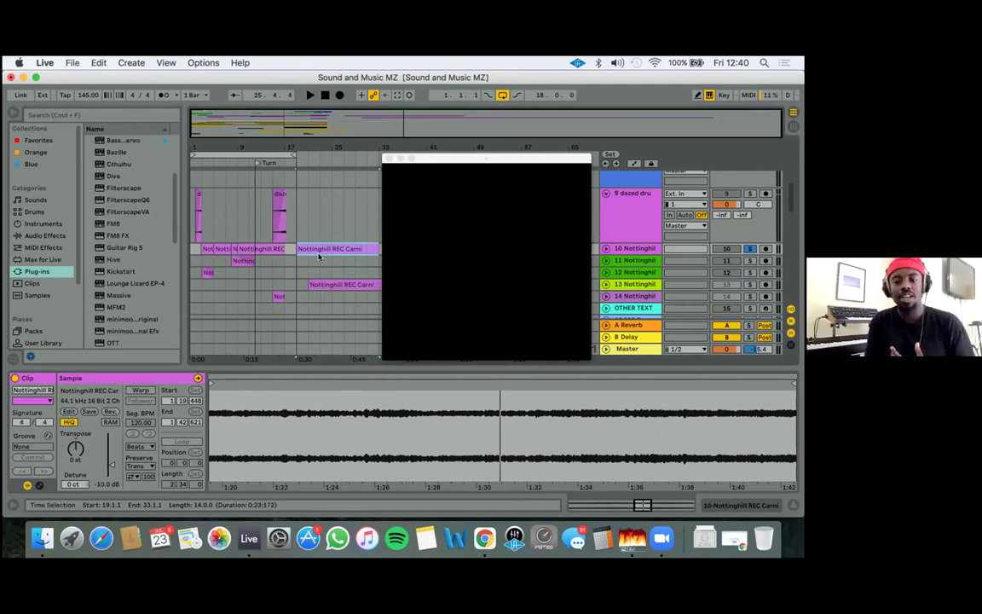
Unfold track 10 to show its waveforms and play the extended Nottinghill clip
left_click(314, 248)
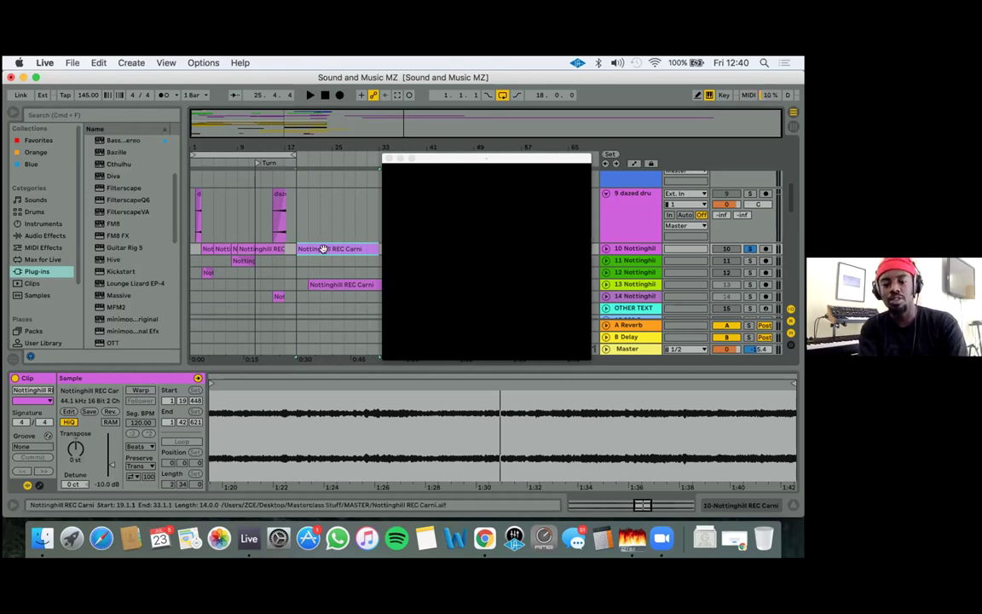
left_click(607, 249)
key("space")
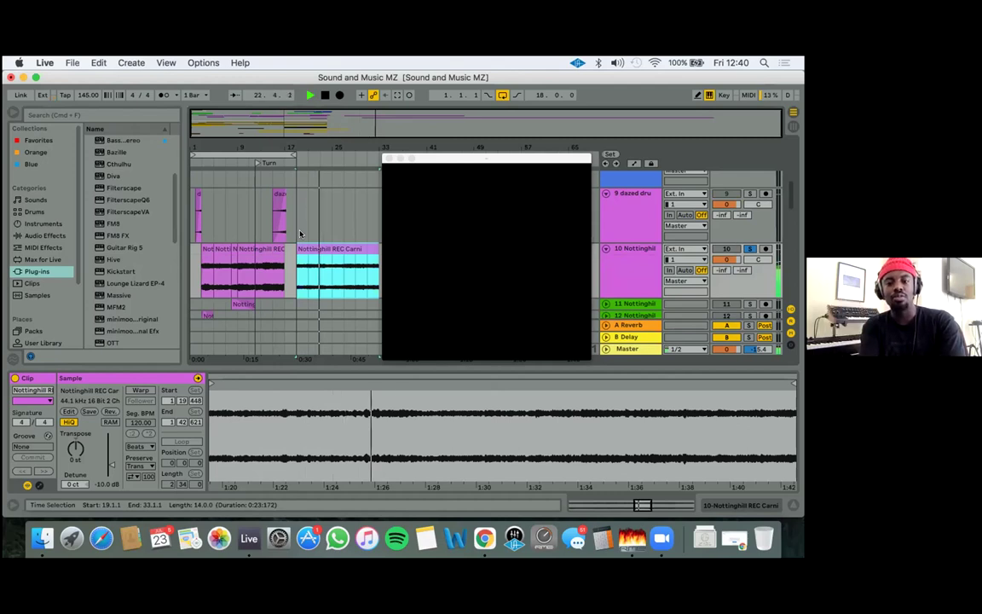
key("space")
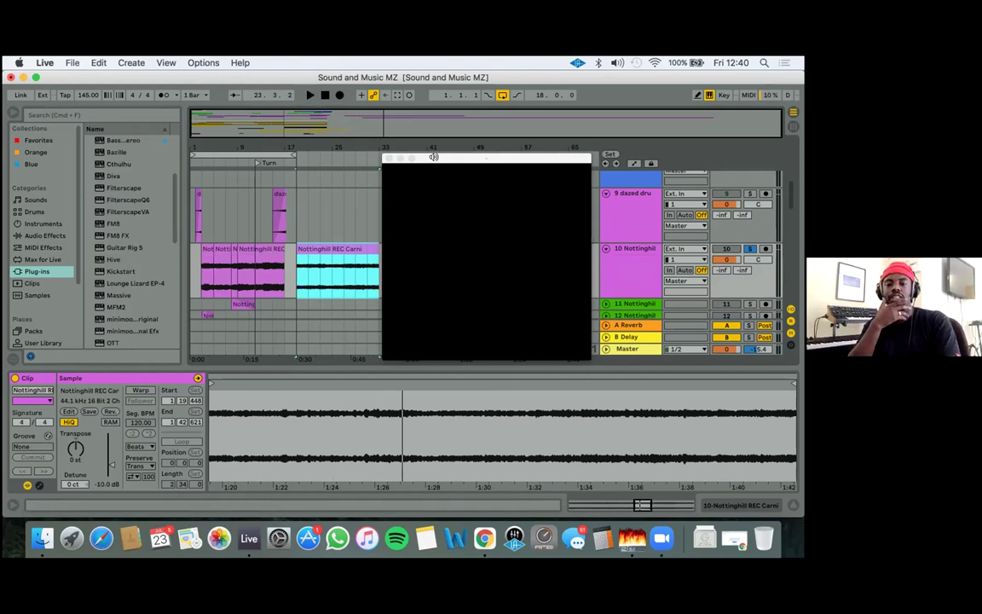
left_click_drag(435, 160, 428, 185)
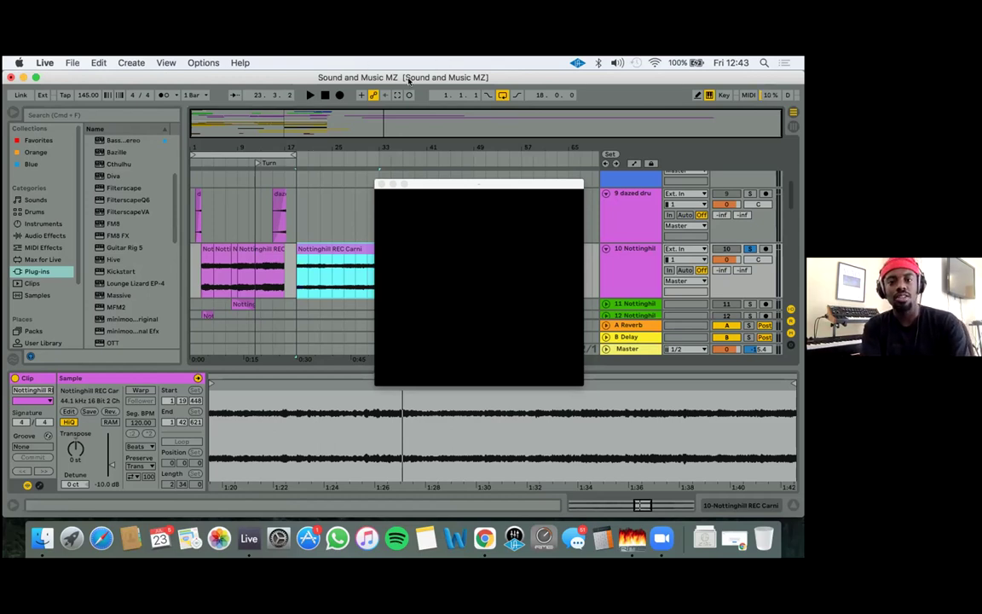
left_click(662, 539)
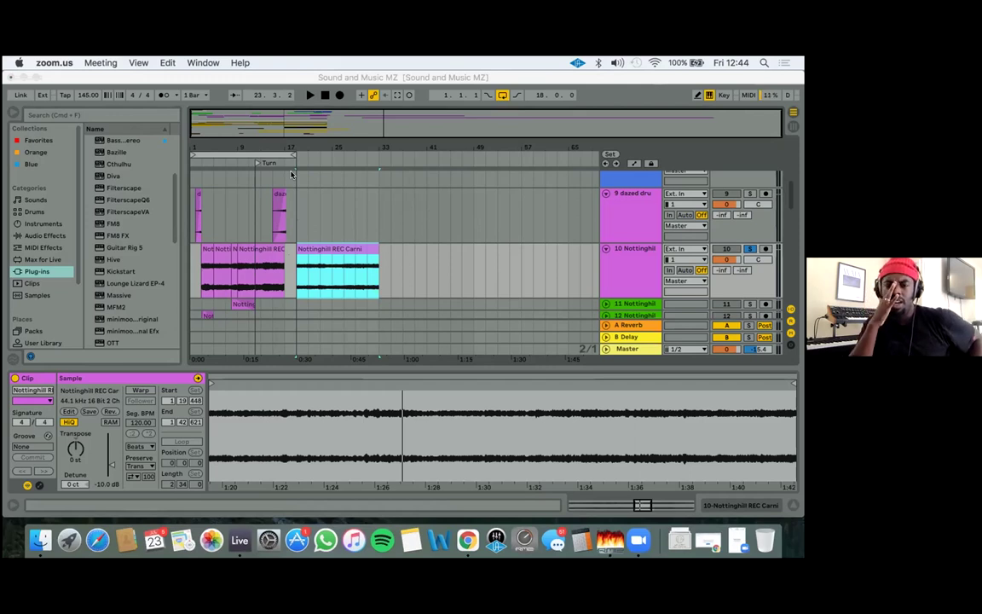
left_click(299, 235)
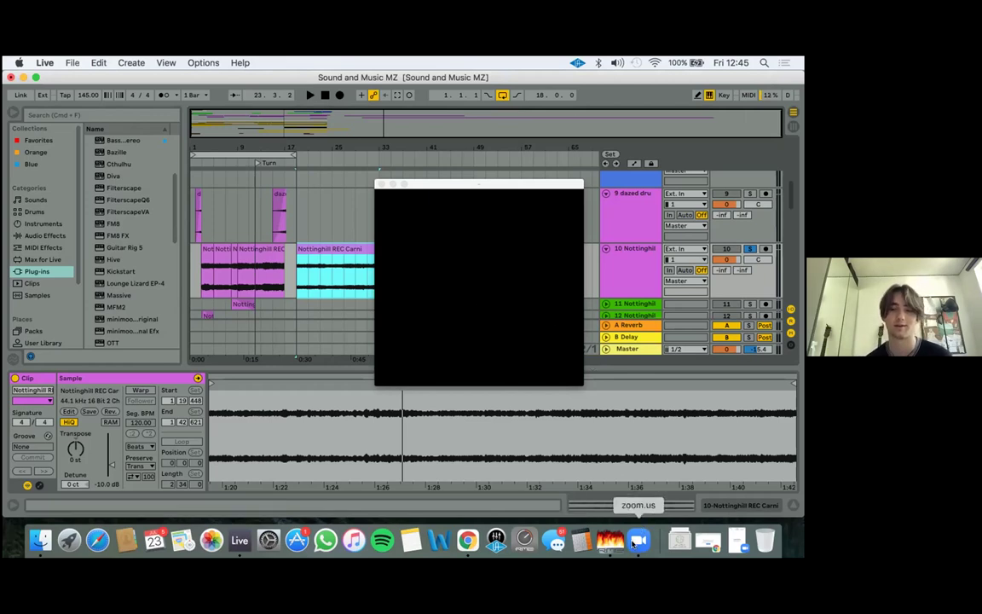
left_click(635, 542)
right_click(635, 542)
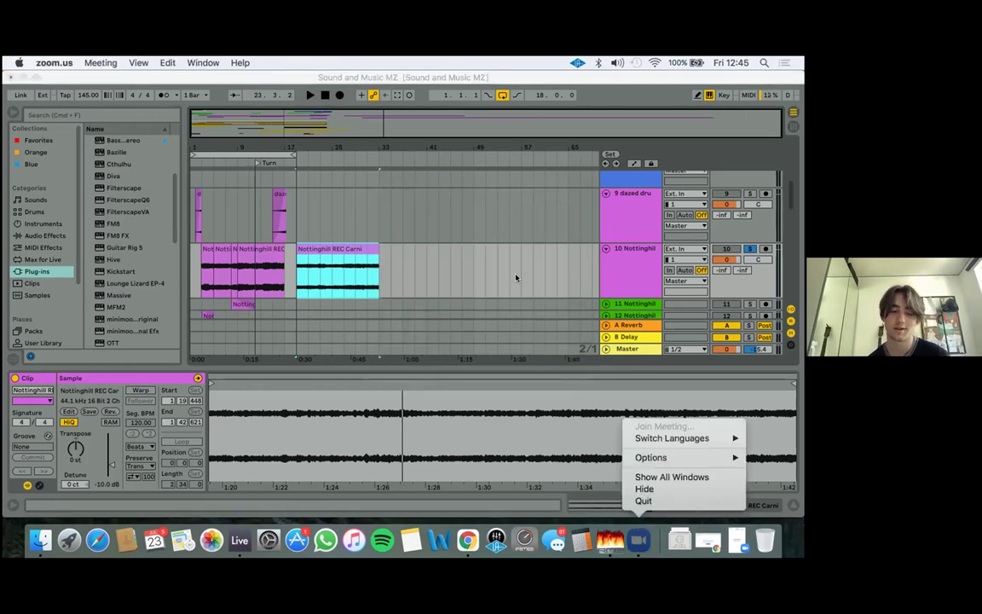
left_click(421, 75)
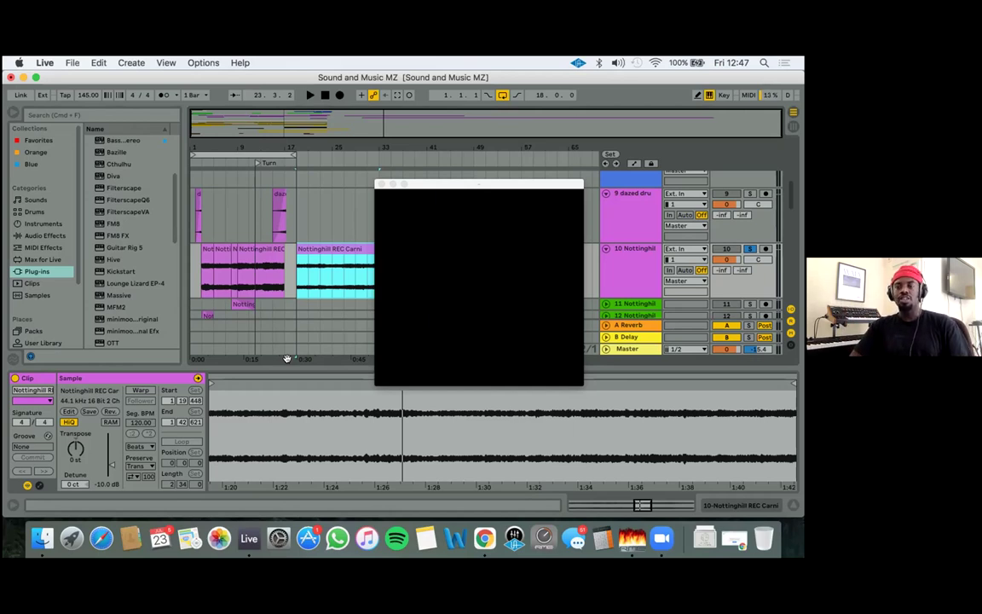
Place the insert mark at bar 27 on track 10 and shift the video window down off the tracks
left_click(332, 298)
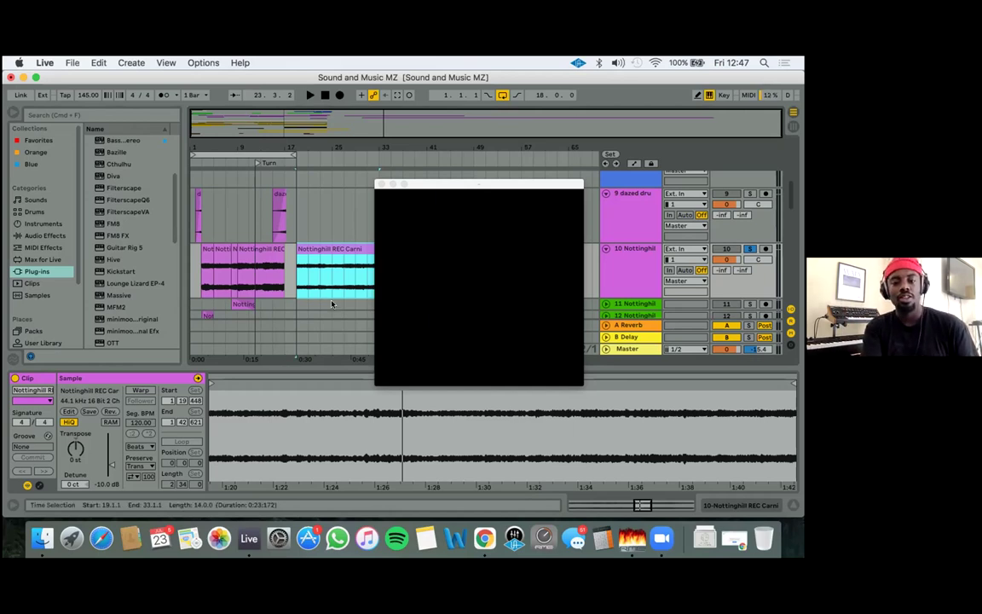
left_click(336, 292)
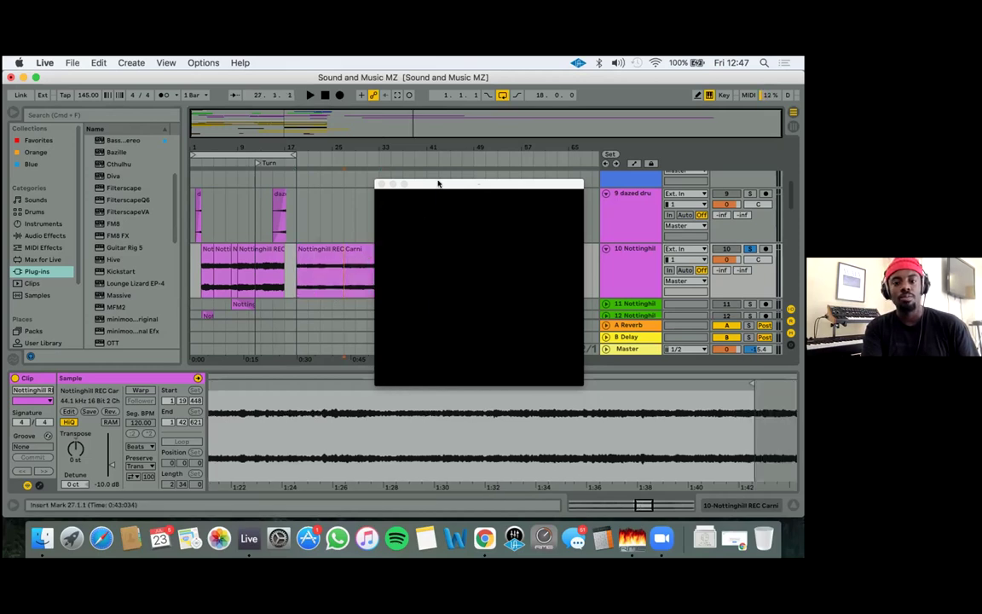
left_click_drag(438, 184, 436, 285)
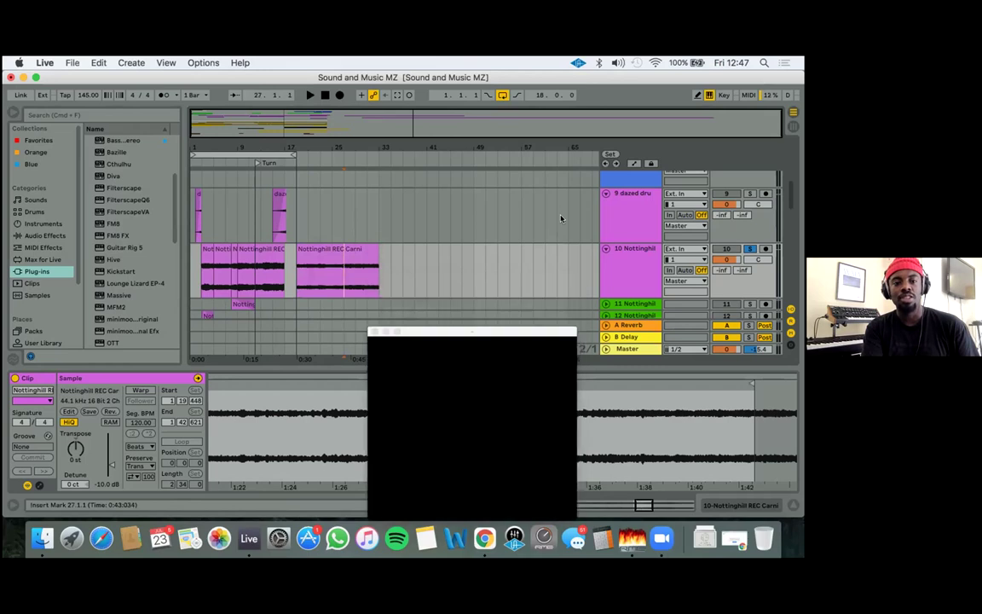
Move the dazed drums clip near bar 15 on track 9 to an empty stretch at bar 53
scroll(551, 233, "down", 15)
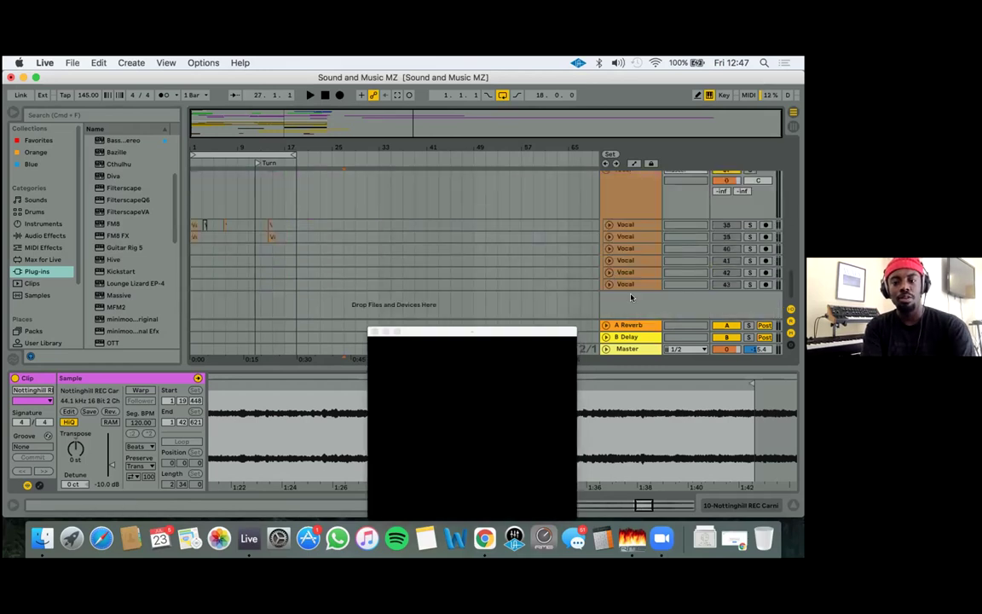
scroll(631, 296, "up", 5)
scroll(631, 296, "up", 5)
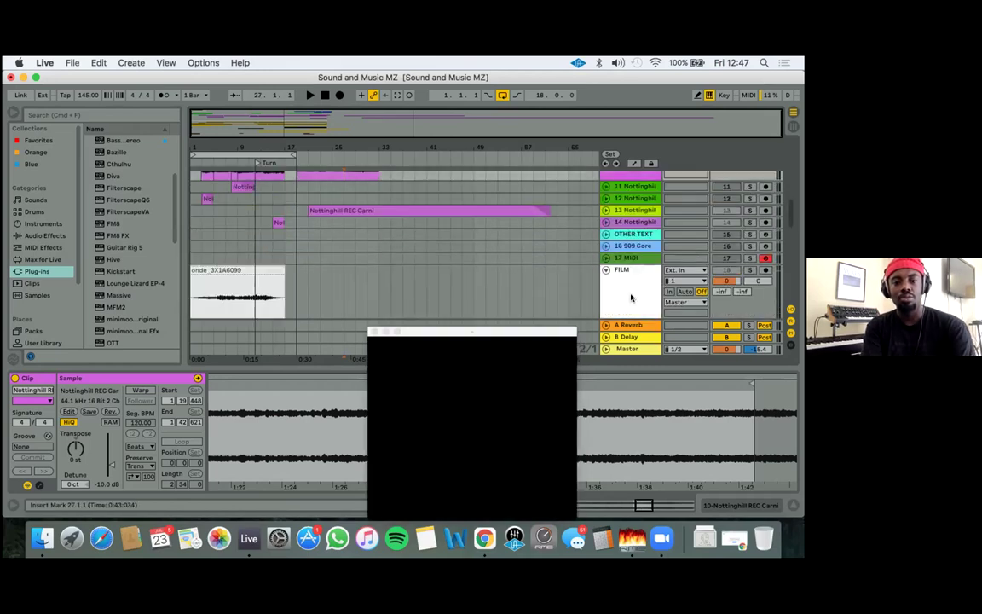
scroll(390, 219, "up", 3)
scroll(297, 293, "up", 3)
left_click(279, 298)
left_click(476, 300)
key("super+v")
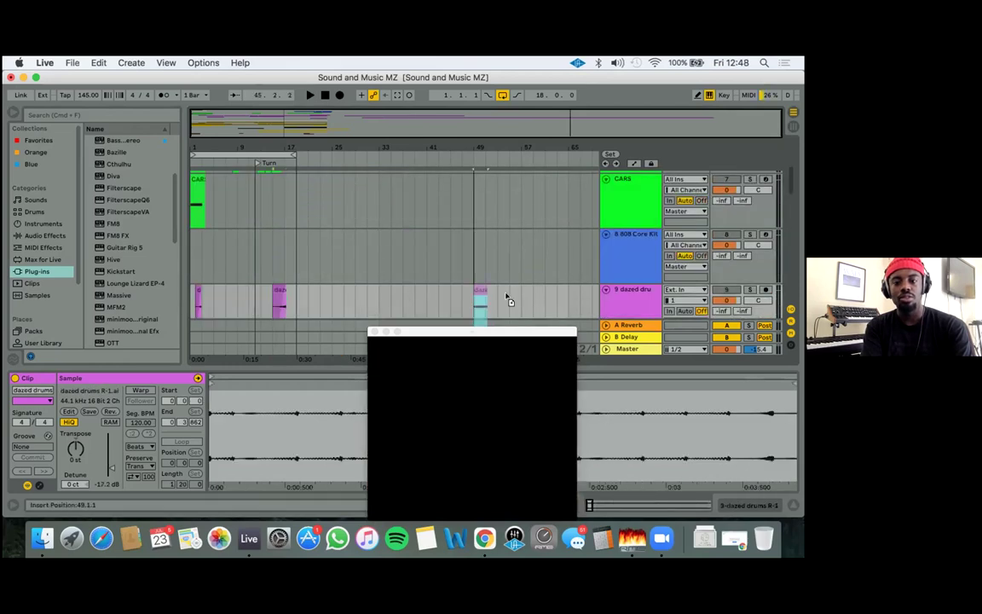
left_click_drag(498, 291, 502, 292)
left_click(634, 295)
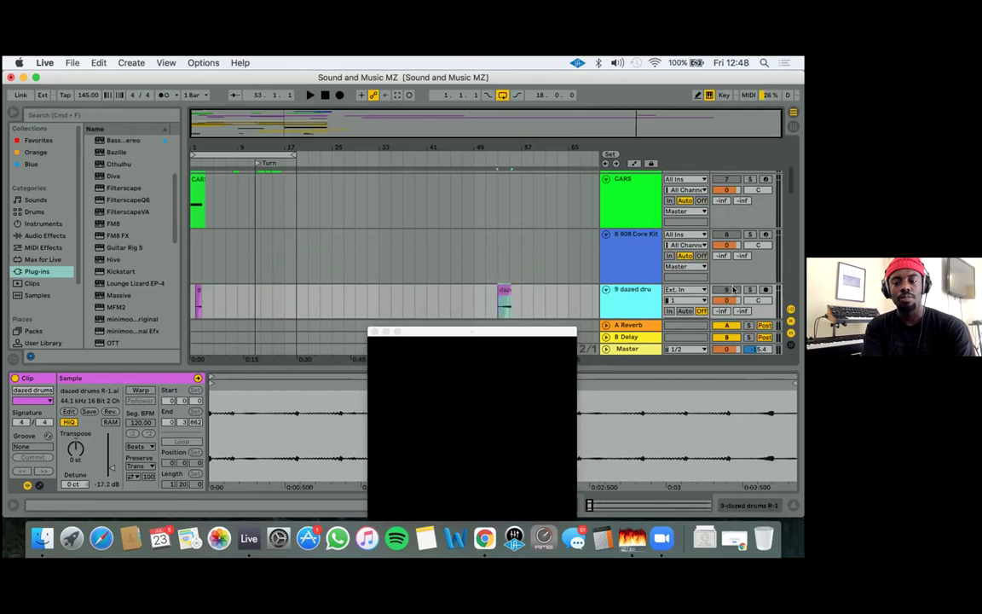
Take track 10 out of solo and extend the end of the moved dazed drums clip to bar 65
scroll(733, 290, "down", 3)
scroll(731, 256, "down", 2)
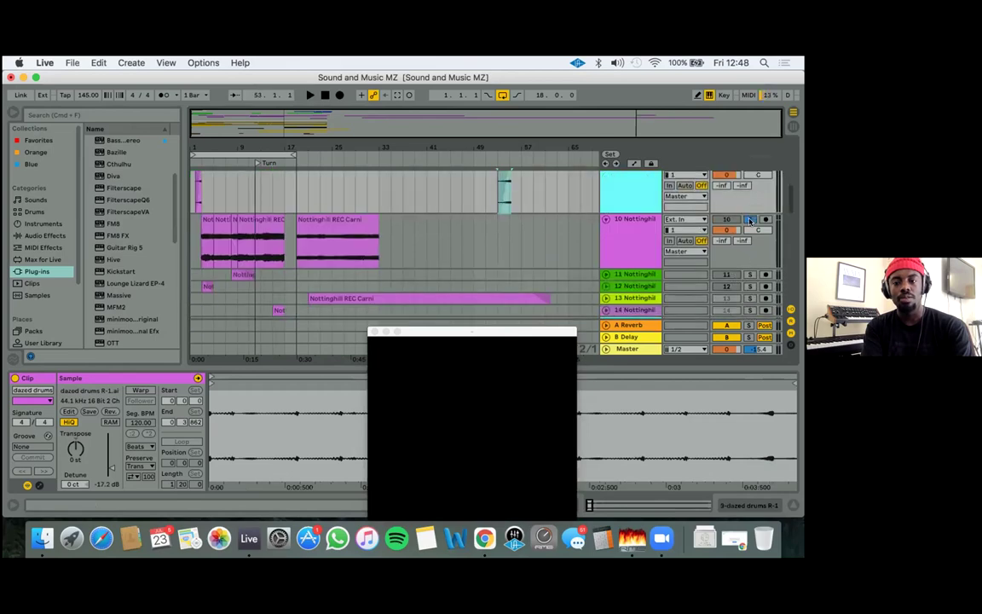
scroll(731, 255, "up", 1)
scroll(476, 250, "up", 4)
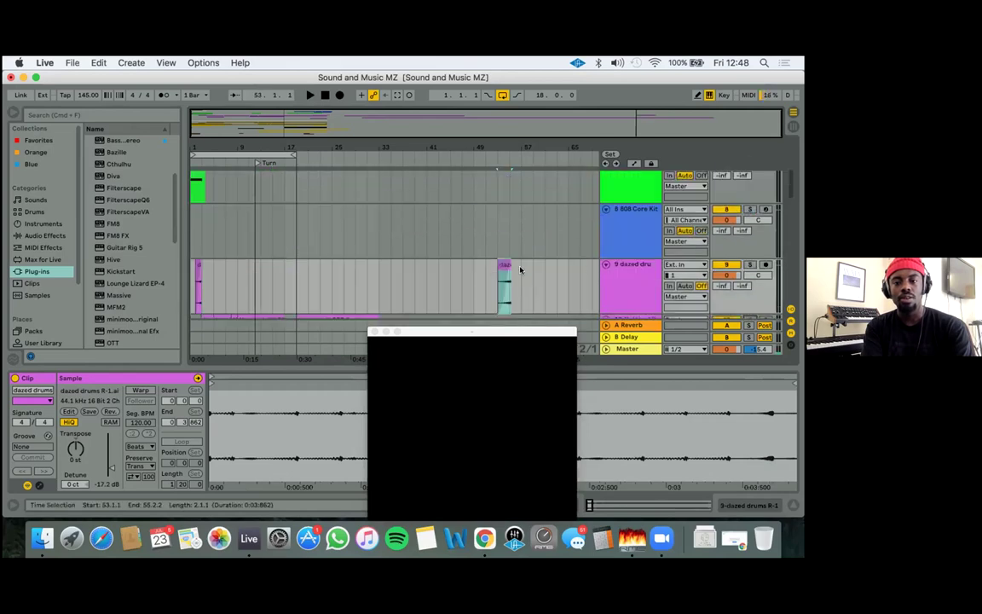
key("super+v")
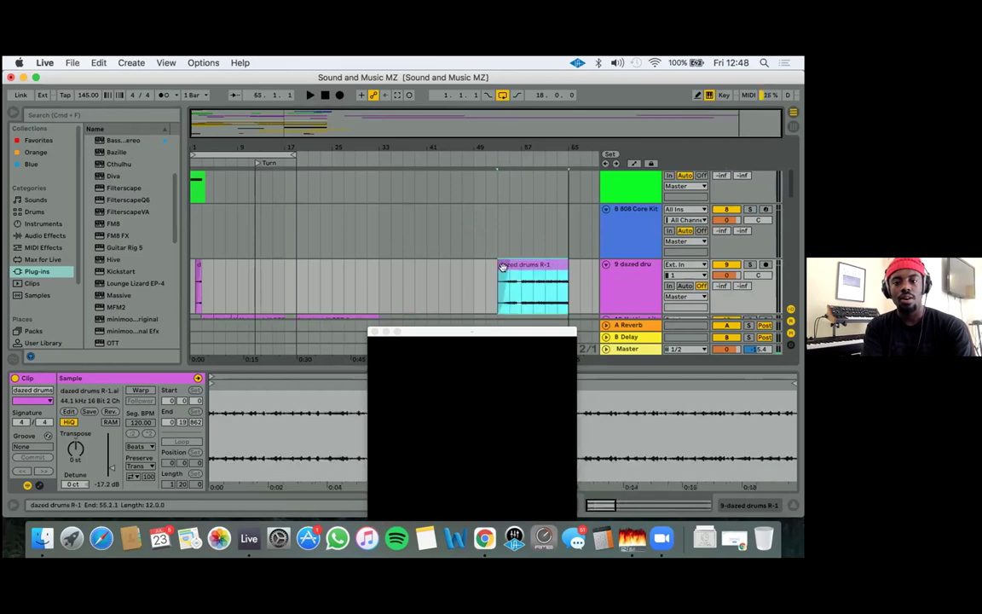
Delete the section of the dazed drums clip from bar 53 to bar 59 on track 9
left_click(473, 243)
left_click_drag(498, 281, 533, 282)
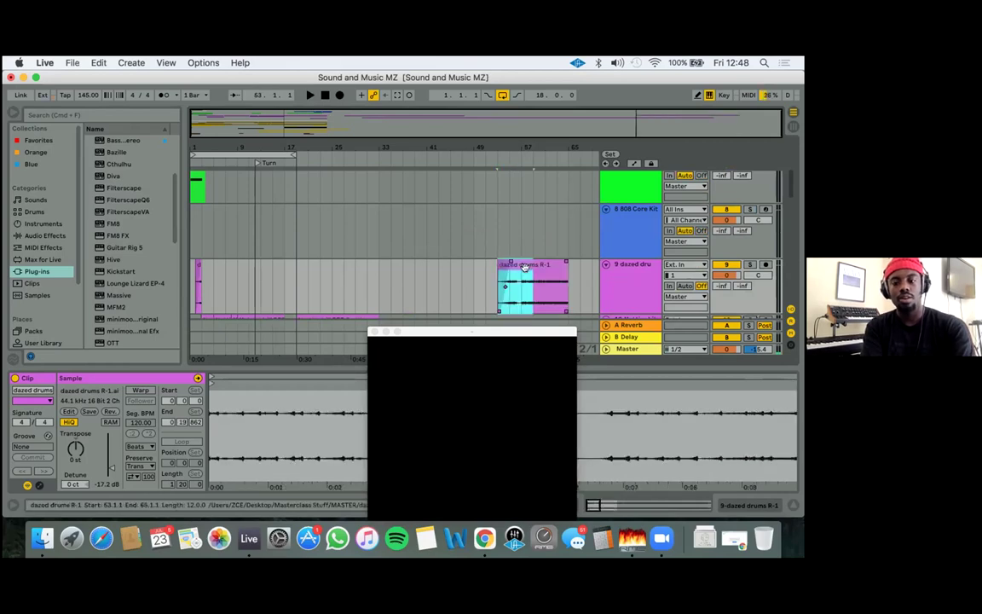
key("Delete")
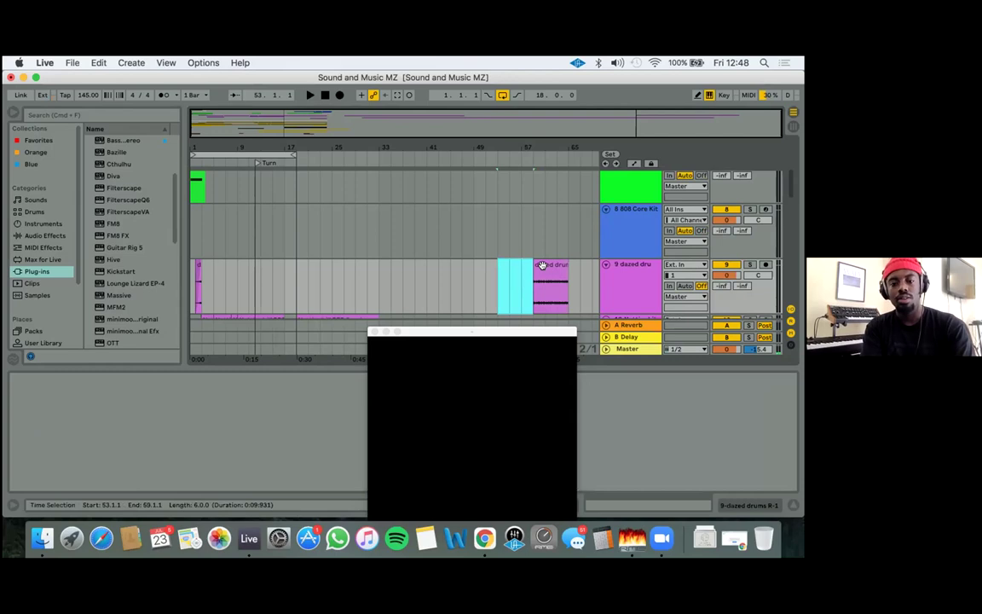
Solo track 9 and audition the remaining dazed drums clip while setting its gain to -9.25 dB
left_click(550, 286)
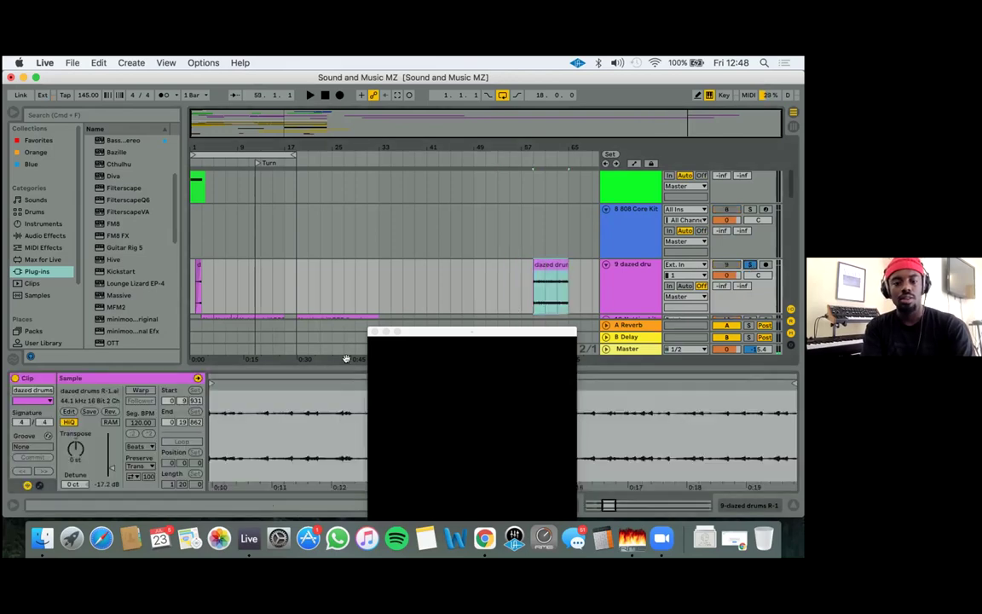
key("space")
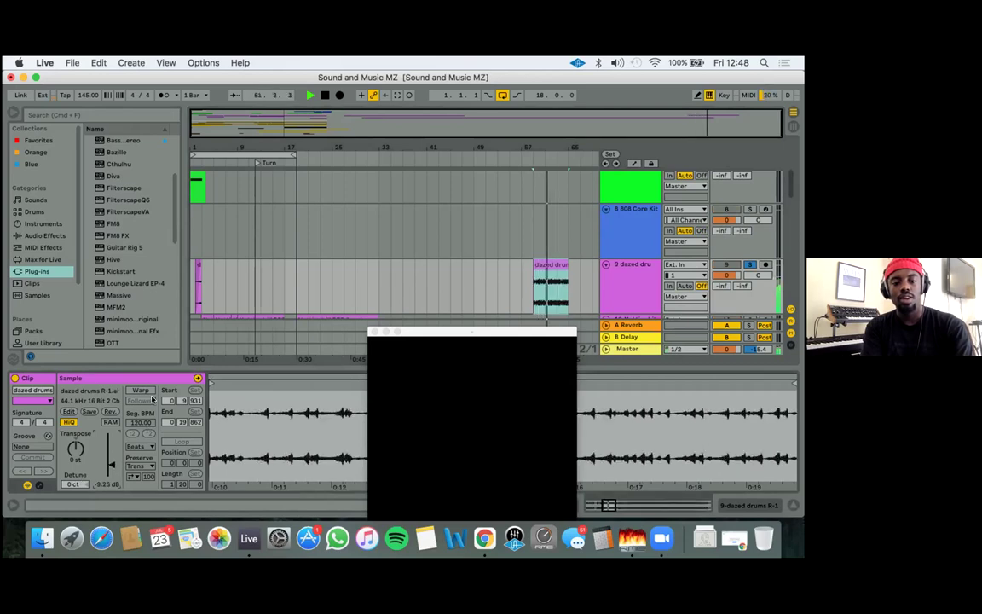
Enable warping on the dazed drums clip with transient looping turned off, and audition it while trying to lower the transient envelope
left_click(142, 391)
key("space")
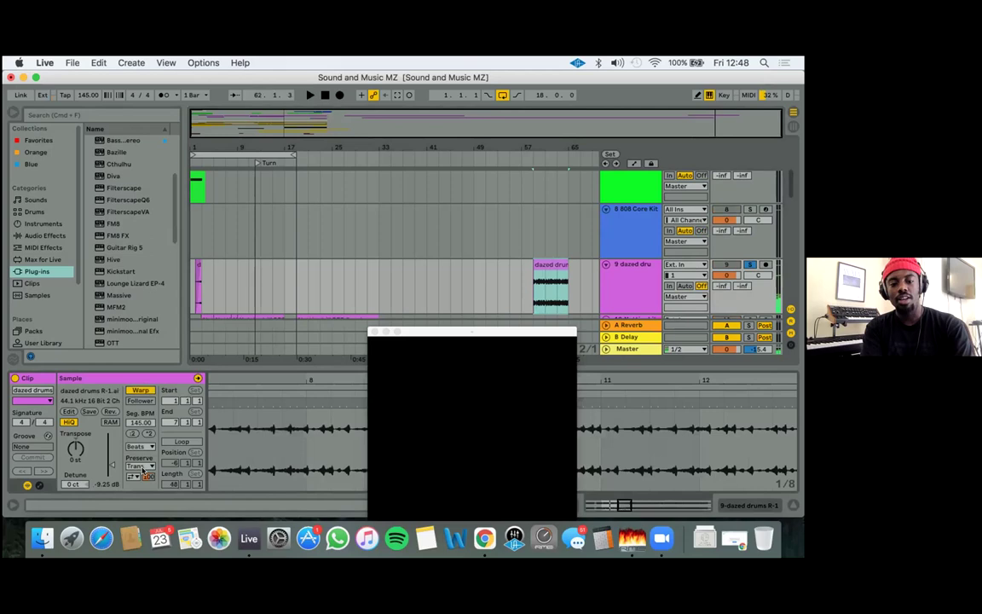
left_click(140, 467)
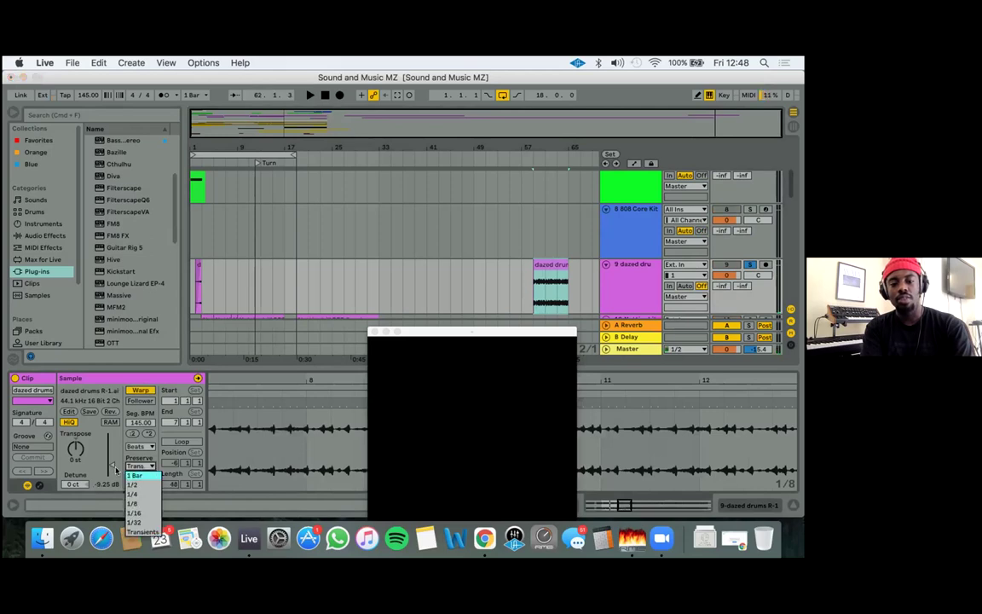
left_click(128, 486)
left_click(133, 476)
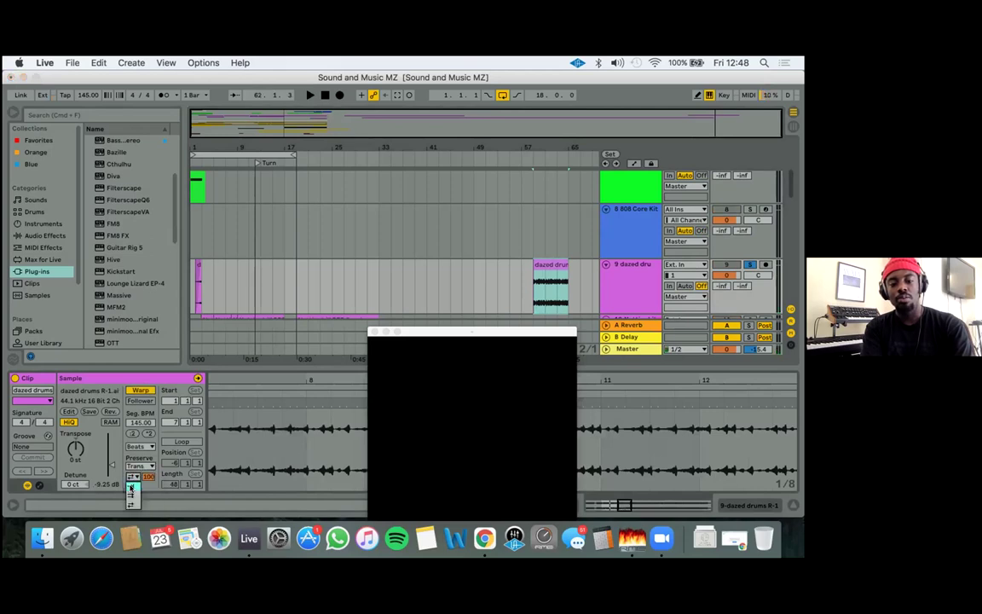
left_click(131, 487)
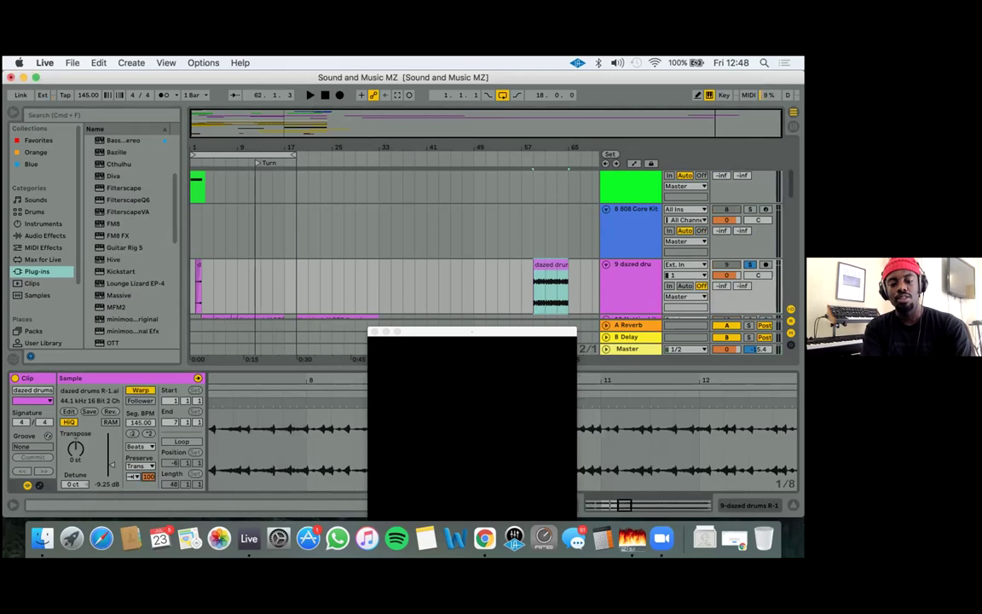
left_click_drag(148, 477, 148, 537)
key("space")
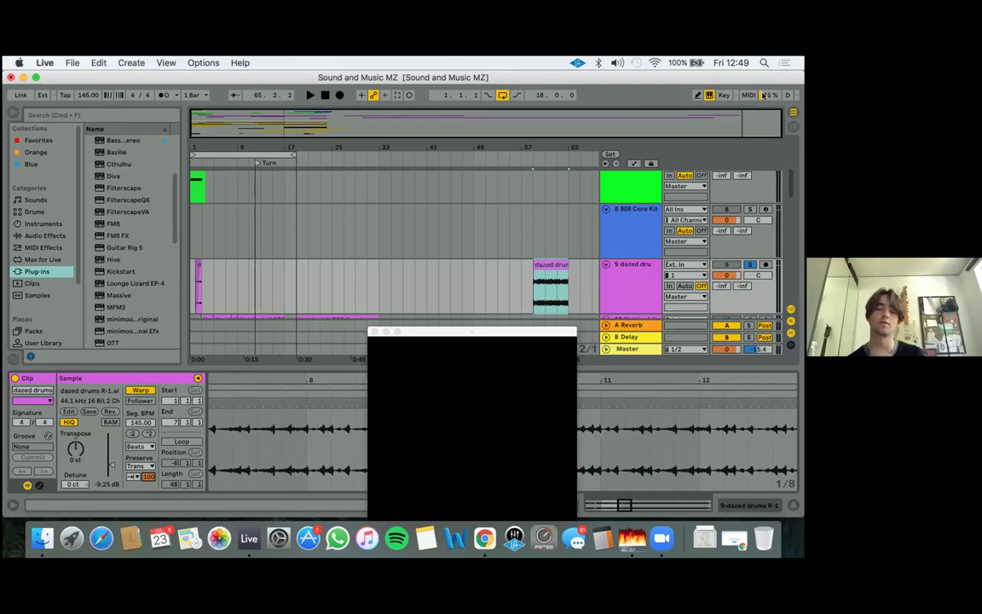
View the project's tracks in the Session View mixer and return to the Arrangement View
left_click(789, 126)
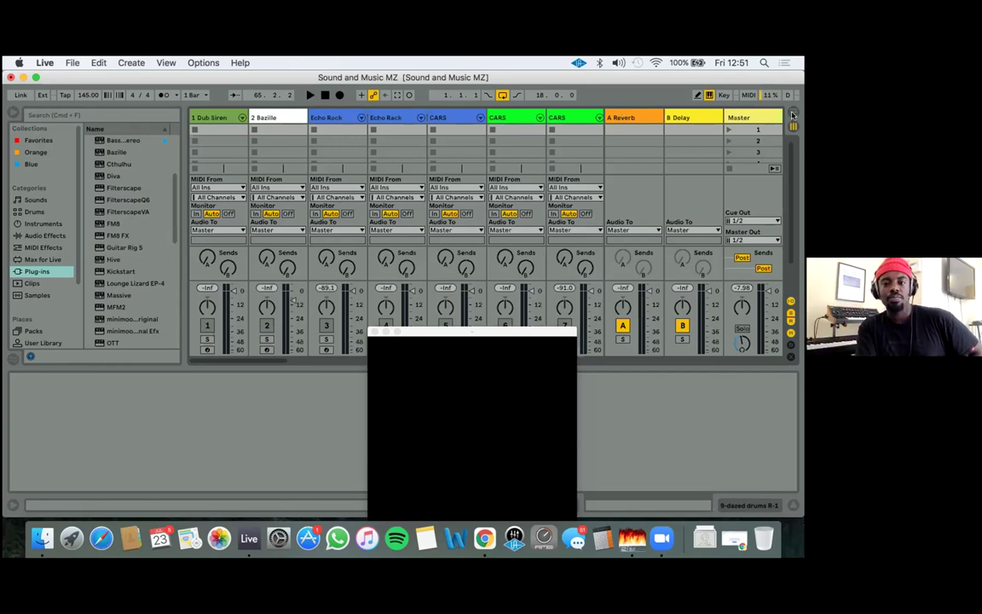
left_click(792, 115)
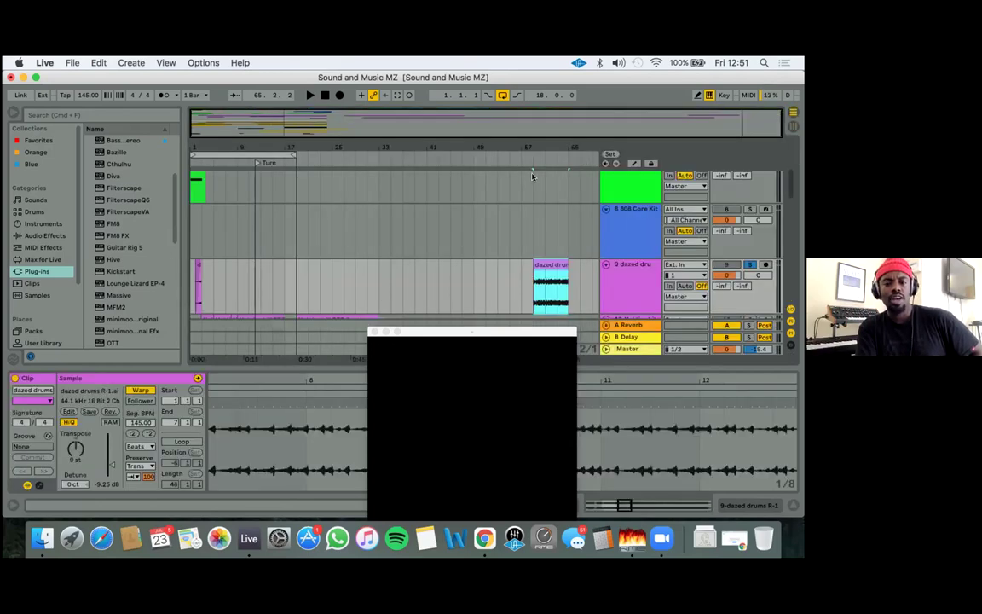
left_click(411, 287)
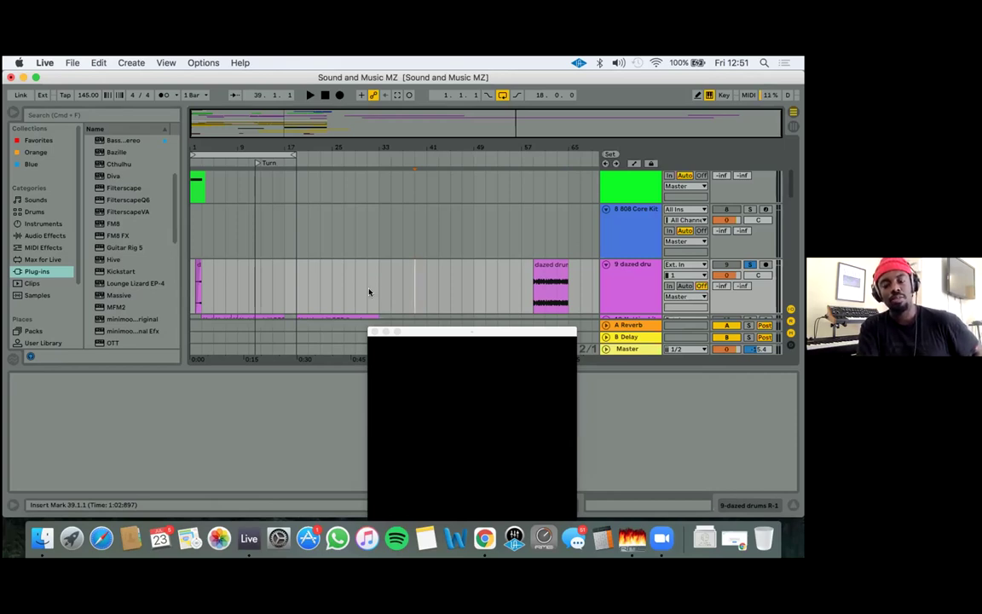
left_click(369, 290)
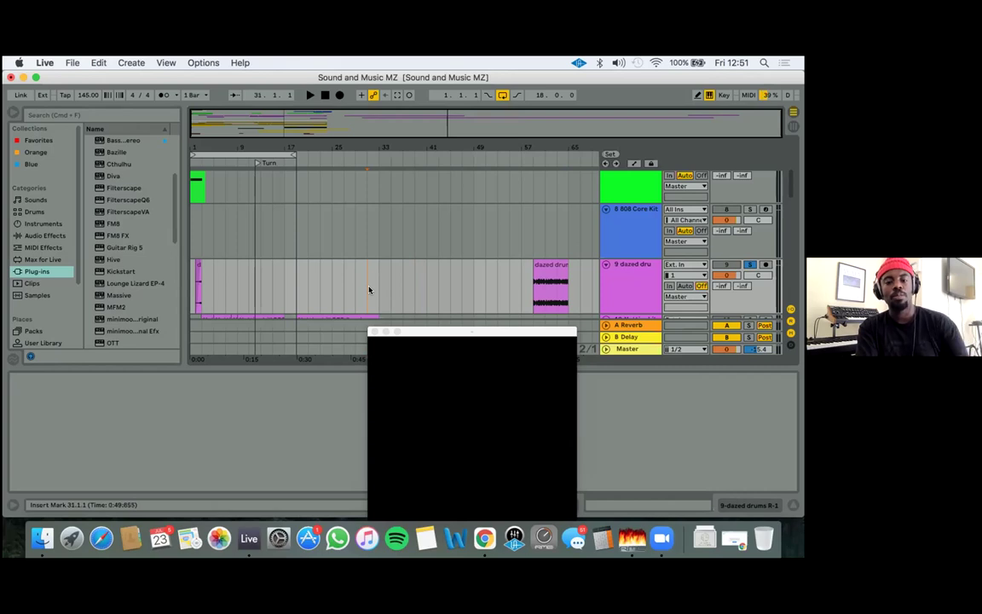
scroll(369, 290, "down", 3)
scroll(369, 290, "down", 2)
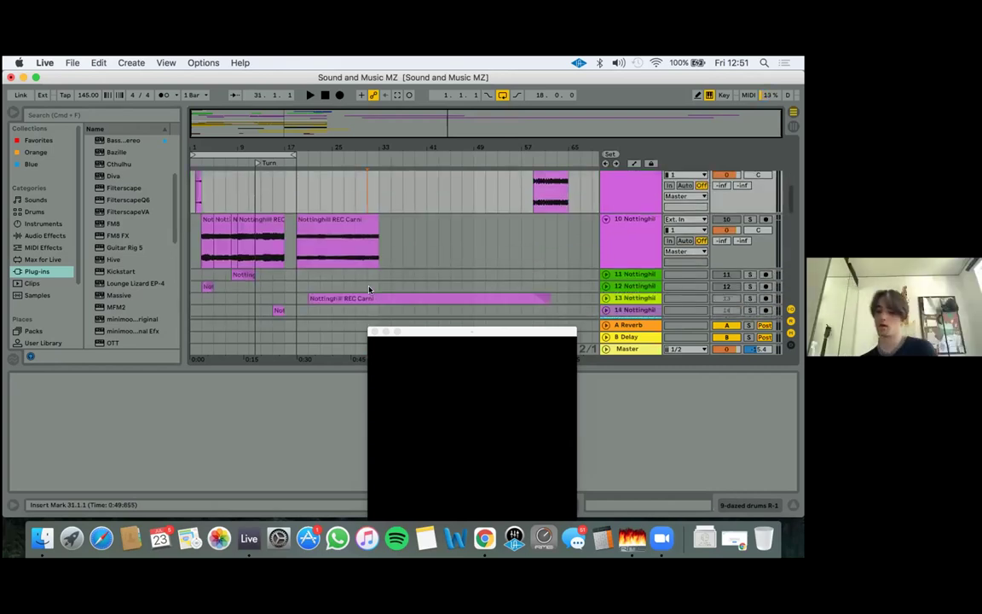